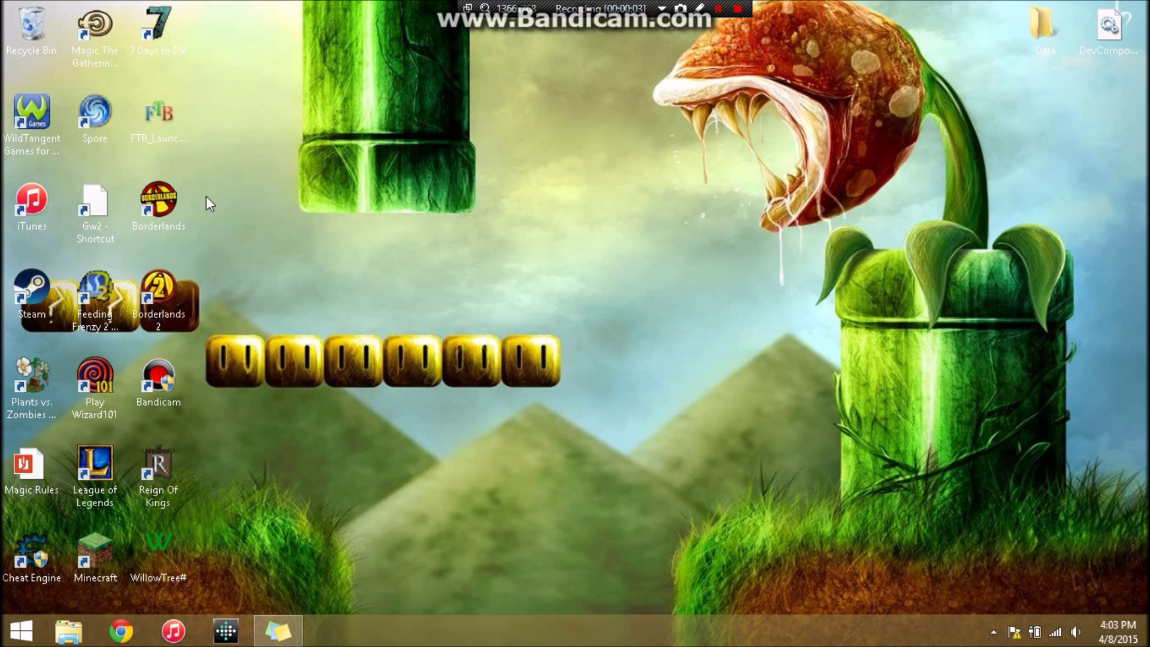
pyautogui.moveTo(280, 192); pyautogui.dragTo(176, 216)
pyautogui.click(337, 267)
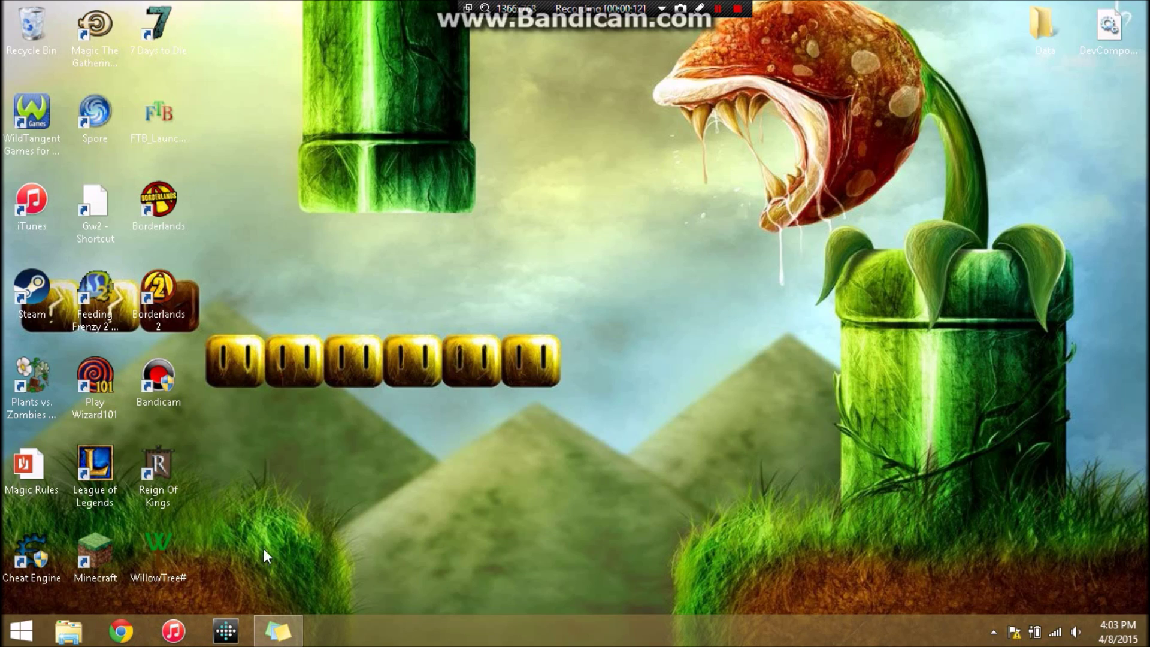
pyautogui.moveTo(263, 549); pyautogui.dragTo(164, 545)
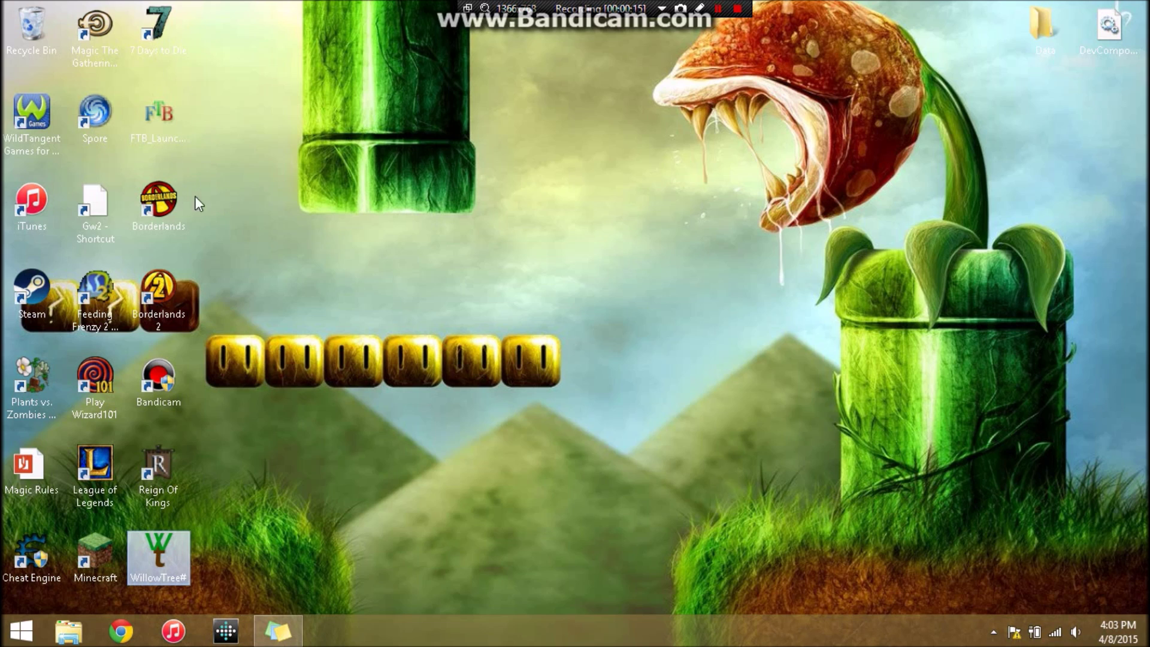
pyautogui.moveTo(217, 193); pyautogui.dragTo(175, 203)
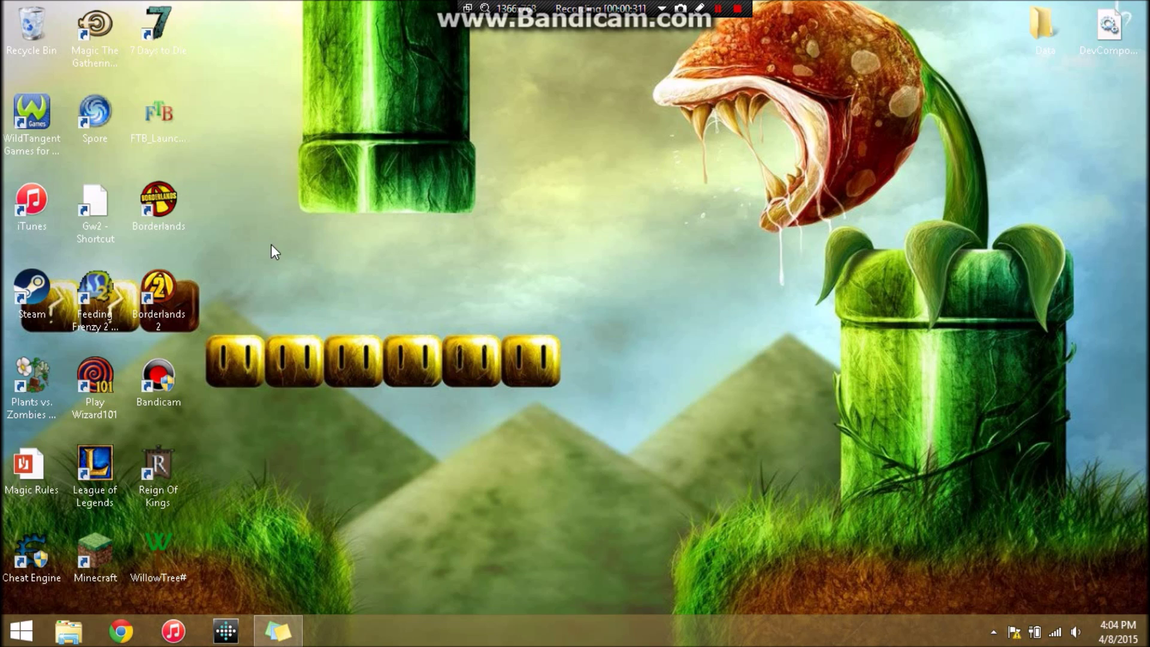
# Launch Borderlands, open the single-player character list and look at the saved character and New Character profiles
pyautogui.doubleClick(172, 198)
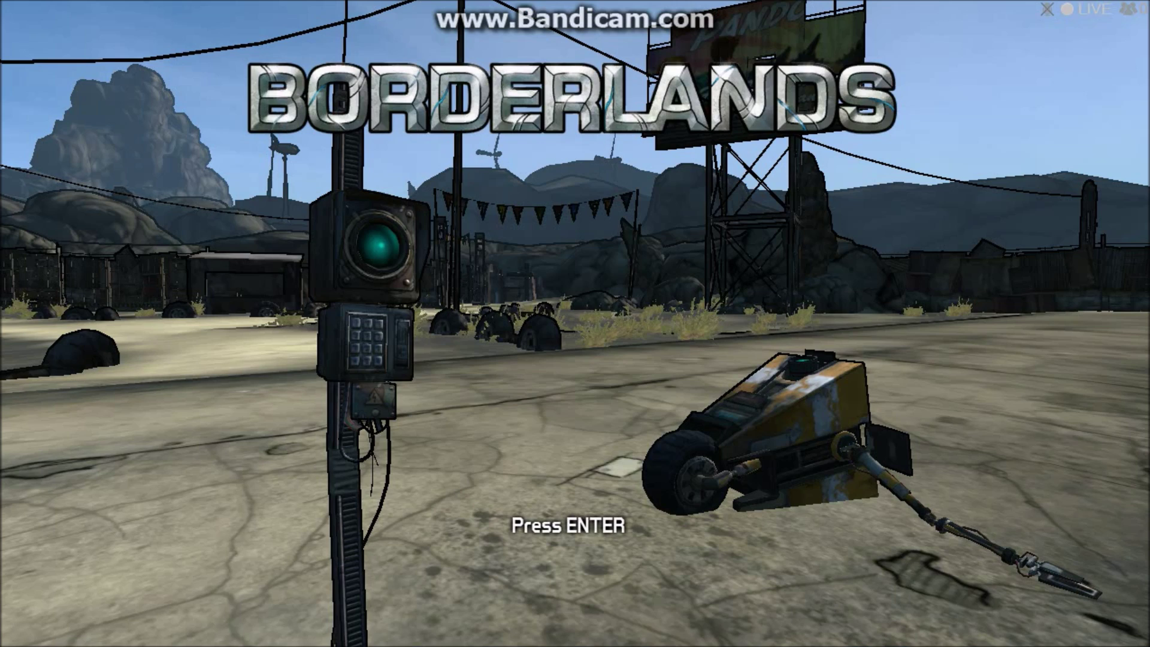
pyautogui.press('F12')
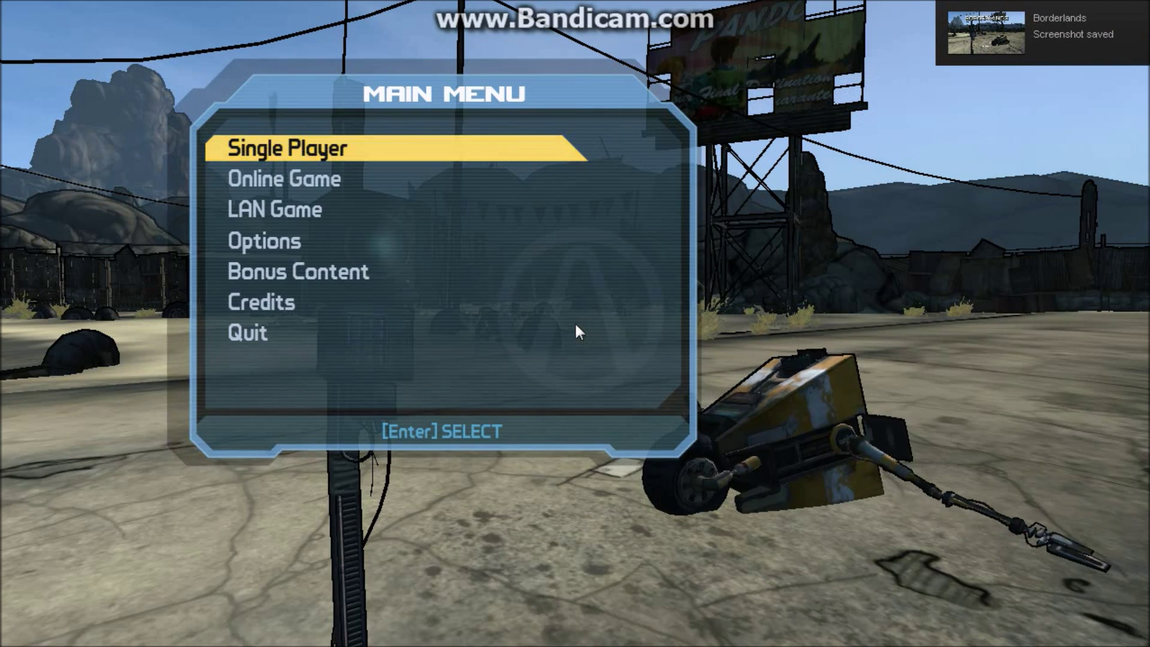
pyautogui.press('Down')
pyautogui.press('Down')
pyautogui.press('Up')
pyautogui.press('Up')
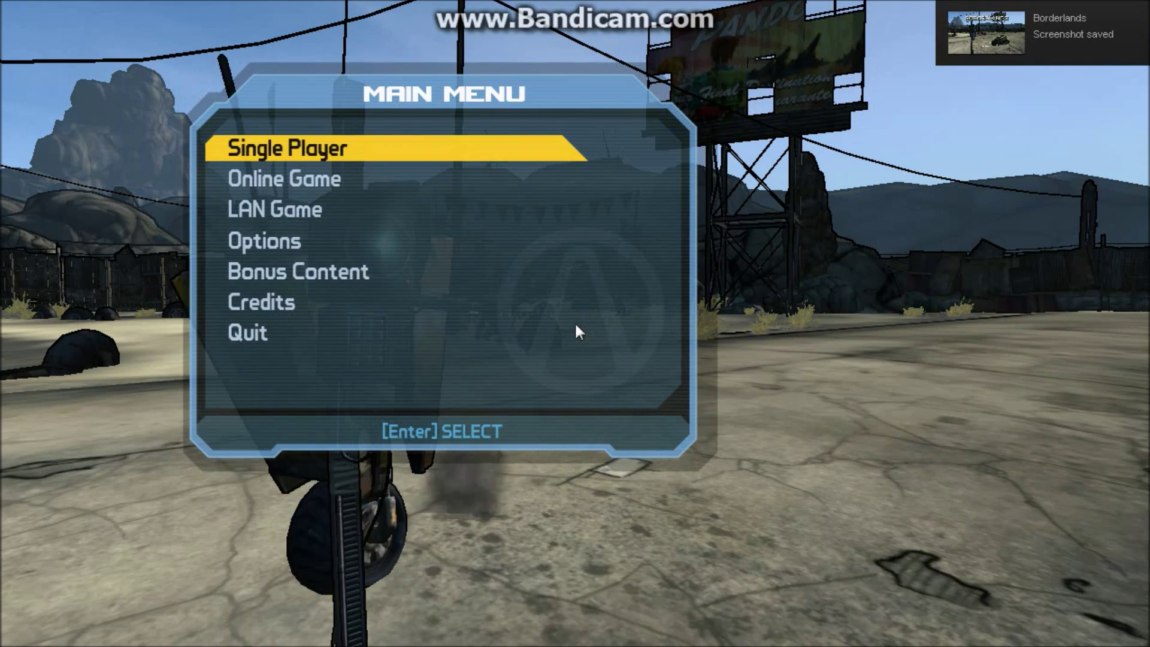
pyautogui.press('Return')
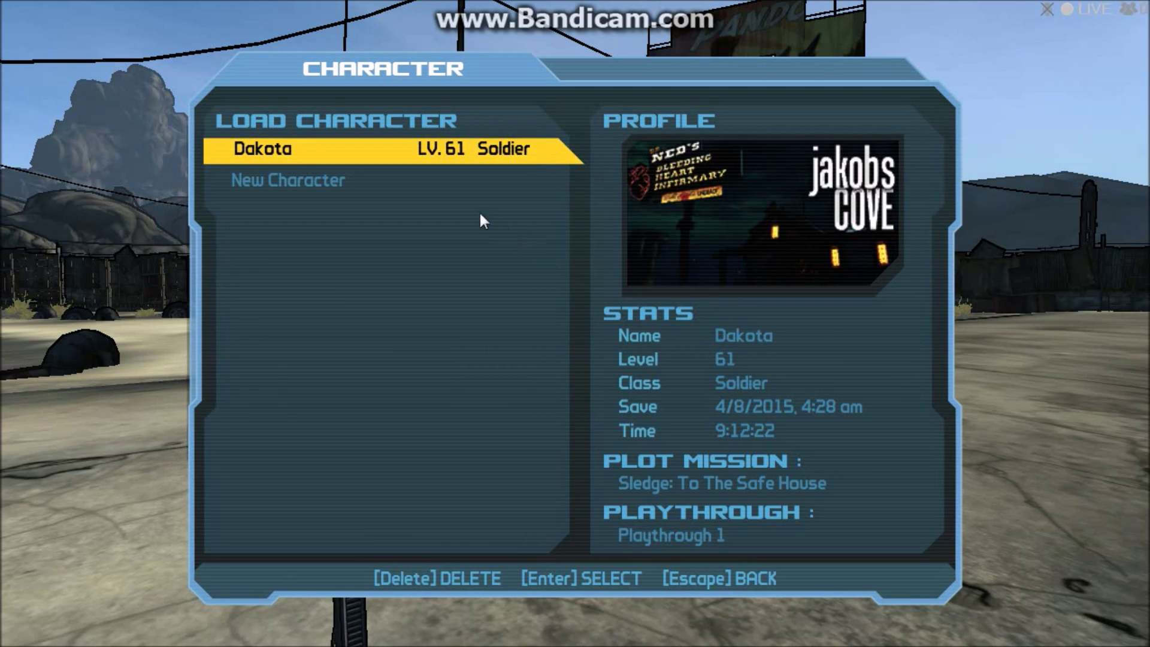
pyautogui.click(428, 191)
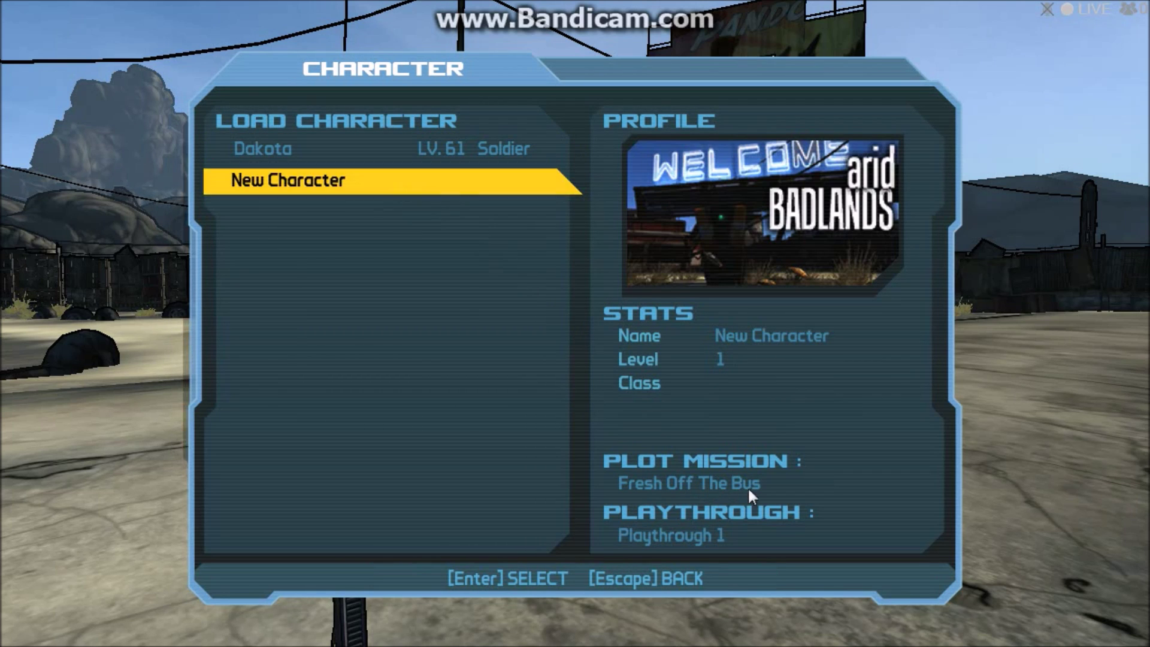
pyautogui.click(457, 150)
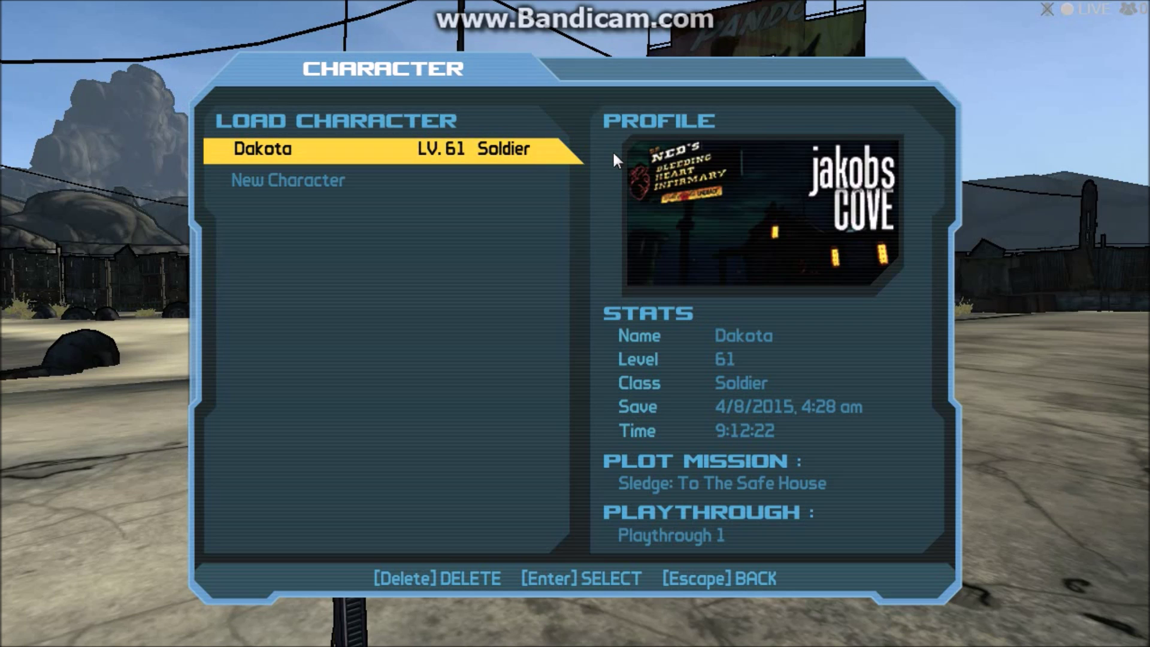
# Leave the character list and quit Borderlands from the main menu
pyautogui.press('Escape')
pyautogui.press('Down')
pyautogui.press('Down')
pyautogui.press('Down')
pyautogui.press('Down')
pyautogui.press('Down')
pyautogui.press('Down')
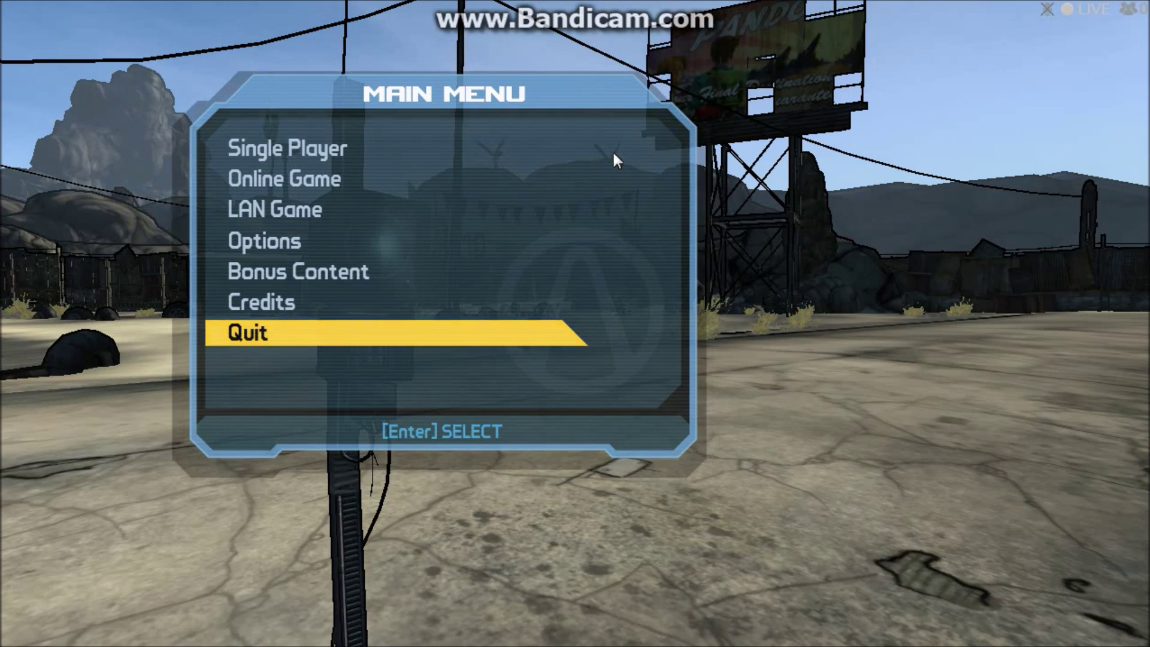
pyautogui.press('Return')
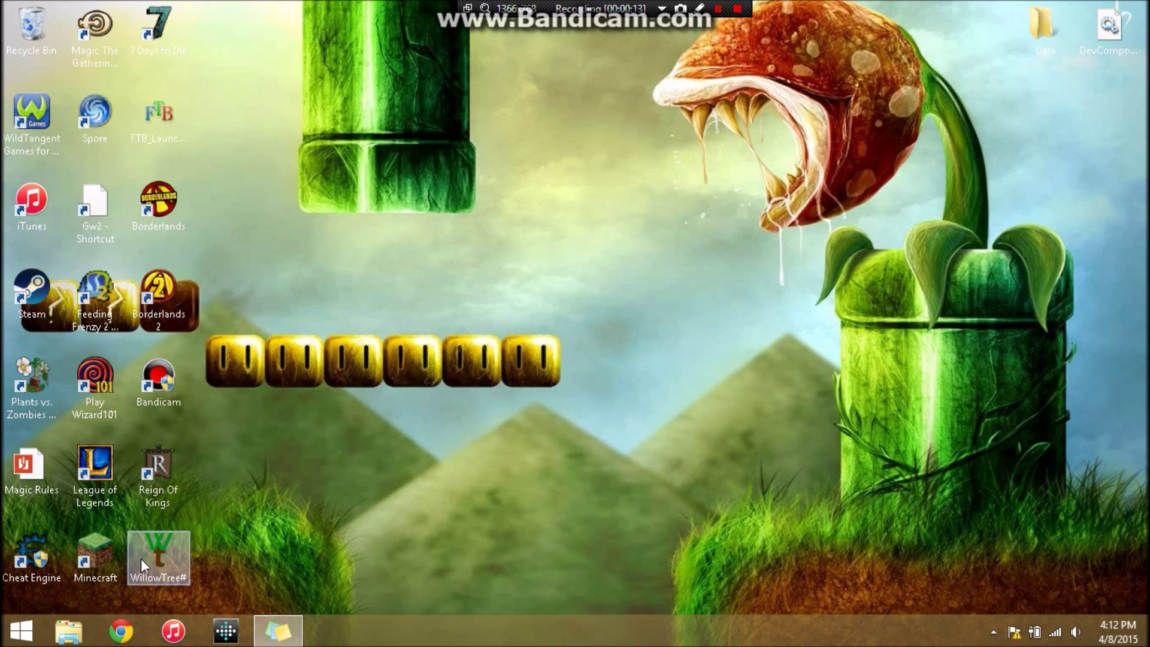
# Launch WillowTree# from the desktop and move its window clear of the desktop shortcuts
pyautogui.click(167, 545)
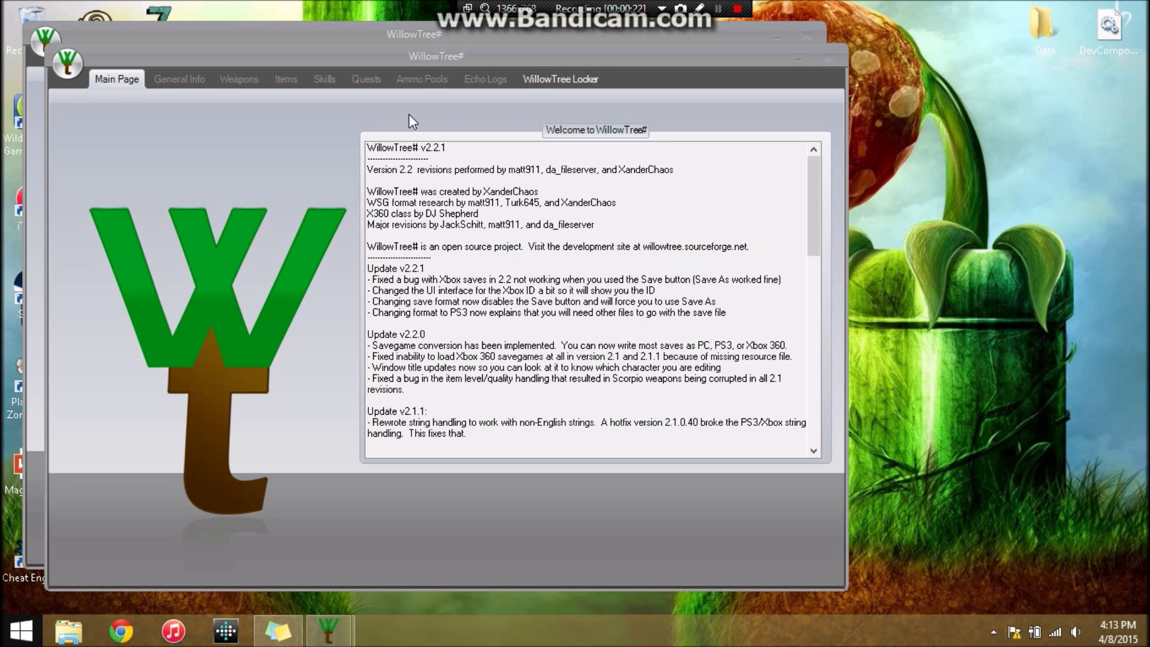
pyautogui.click(798, 56)
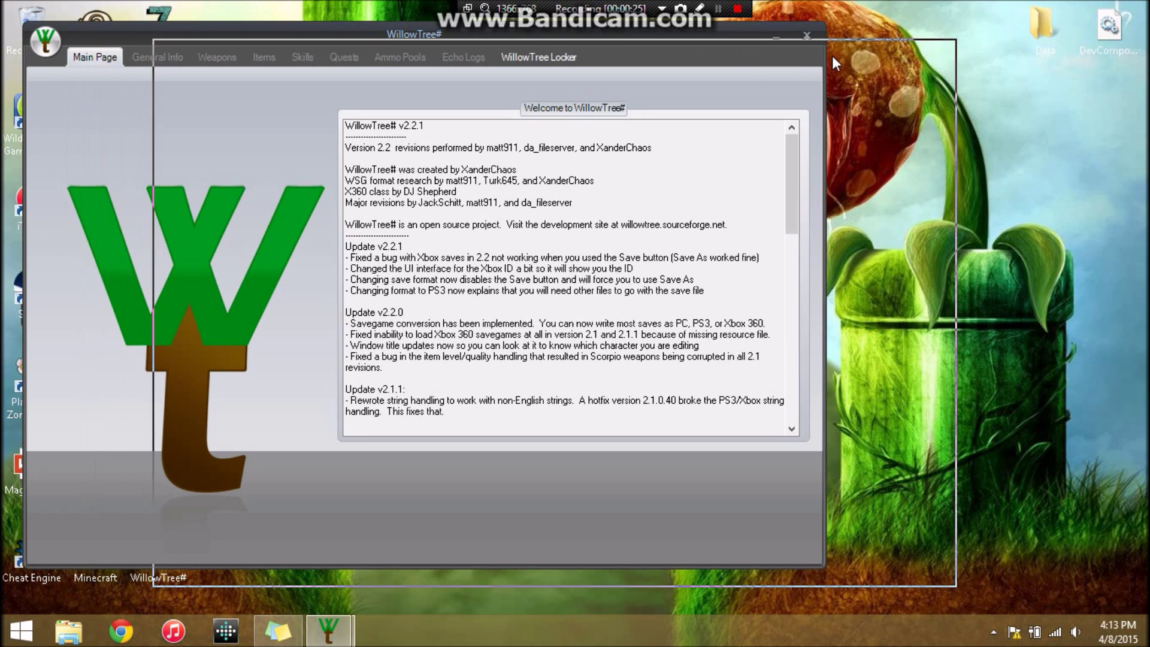
pyautogui.moveTo(832, 56); pyautogui.dragTo(844, 48)
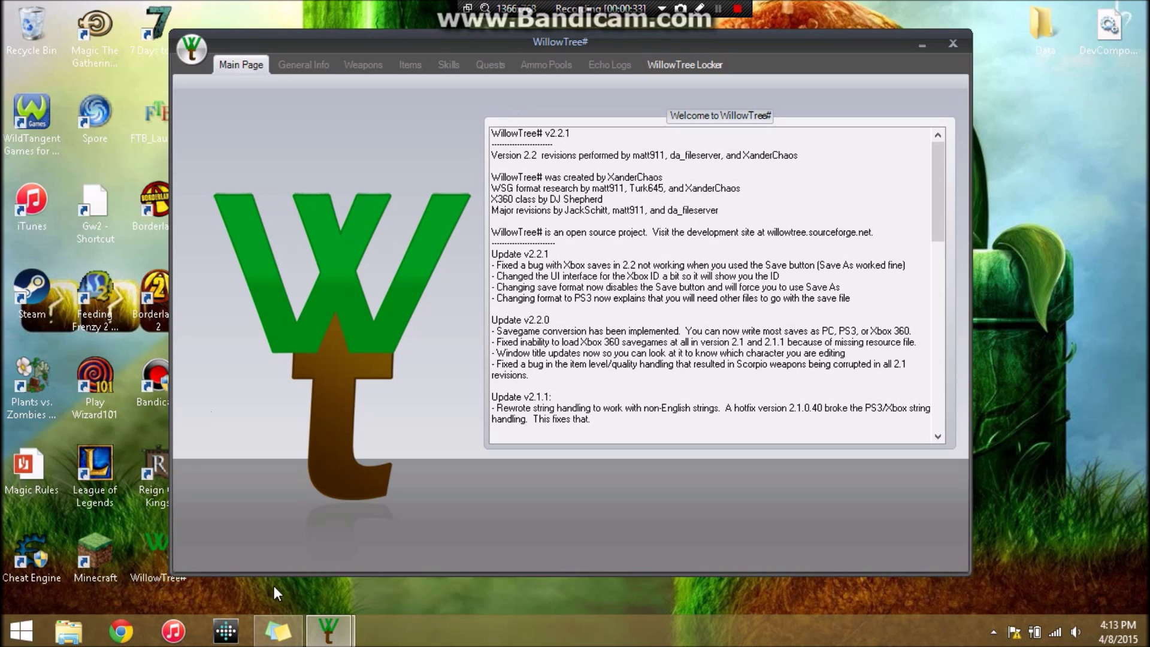
pyautogui.click(156, 533)
pyautogui.click(1090, 42)
pyautogui.click(1054, 43)
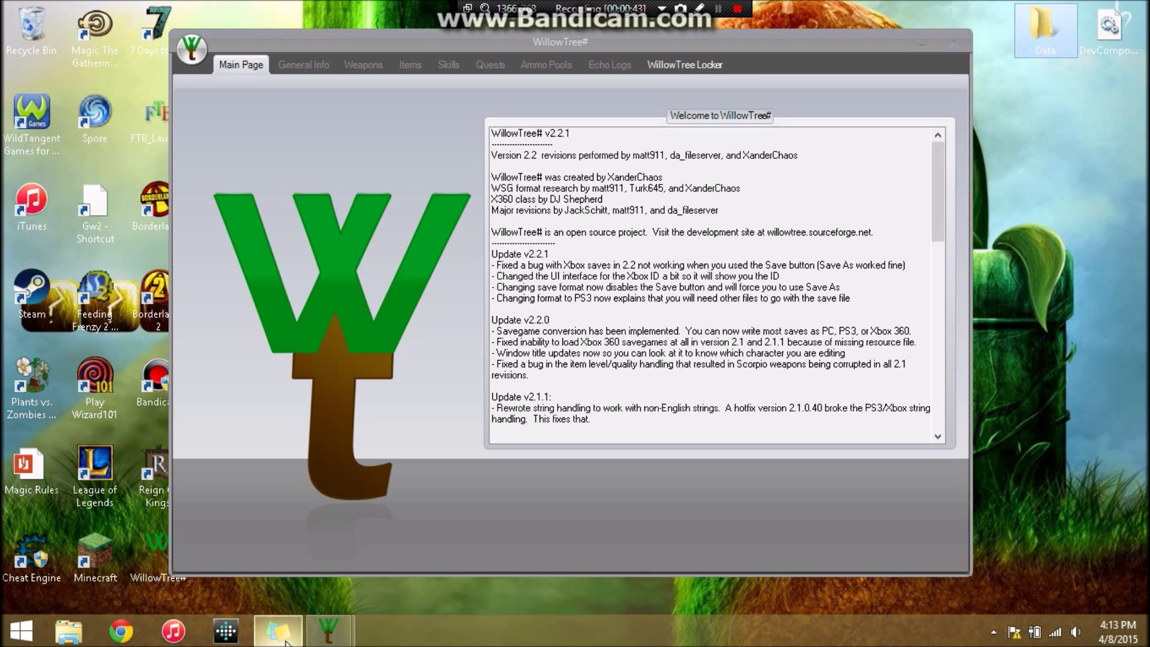
pyautogui.moveTo(287, 642)
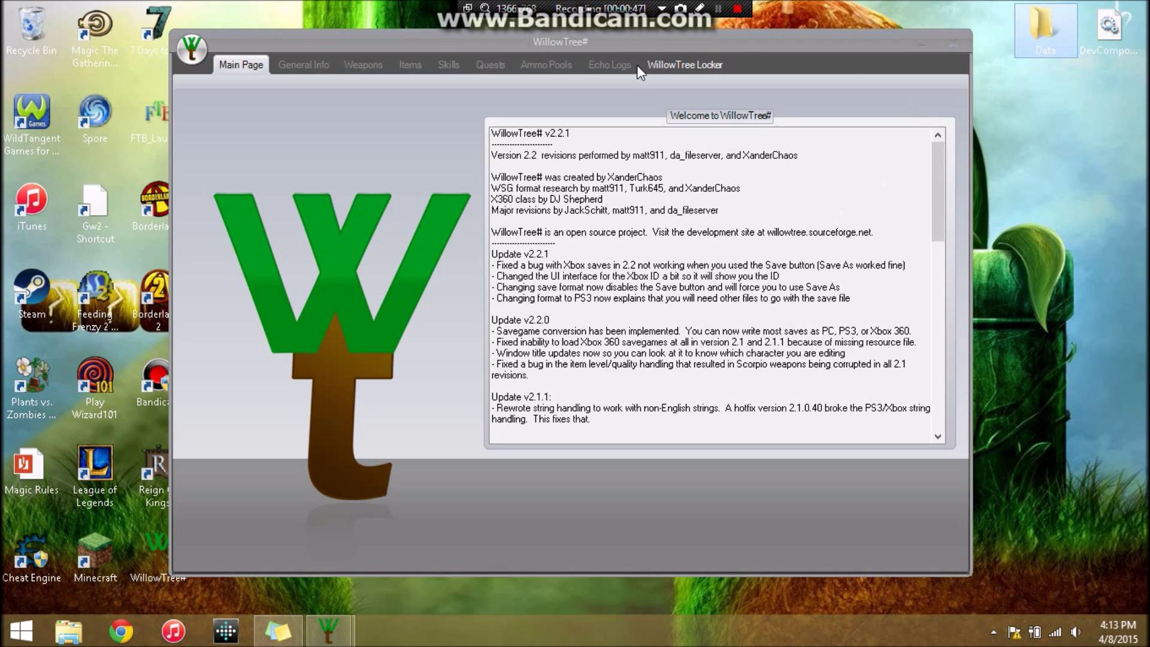
# Look over the WillowTree Locker page, return to the Main Page and minimize WillowTree#
pyautogui.click(695, 64)
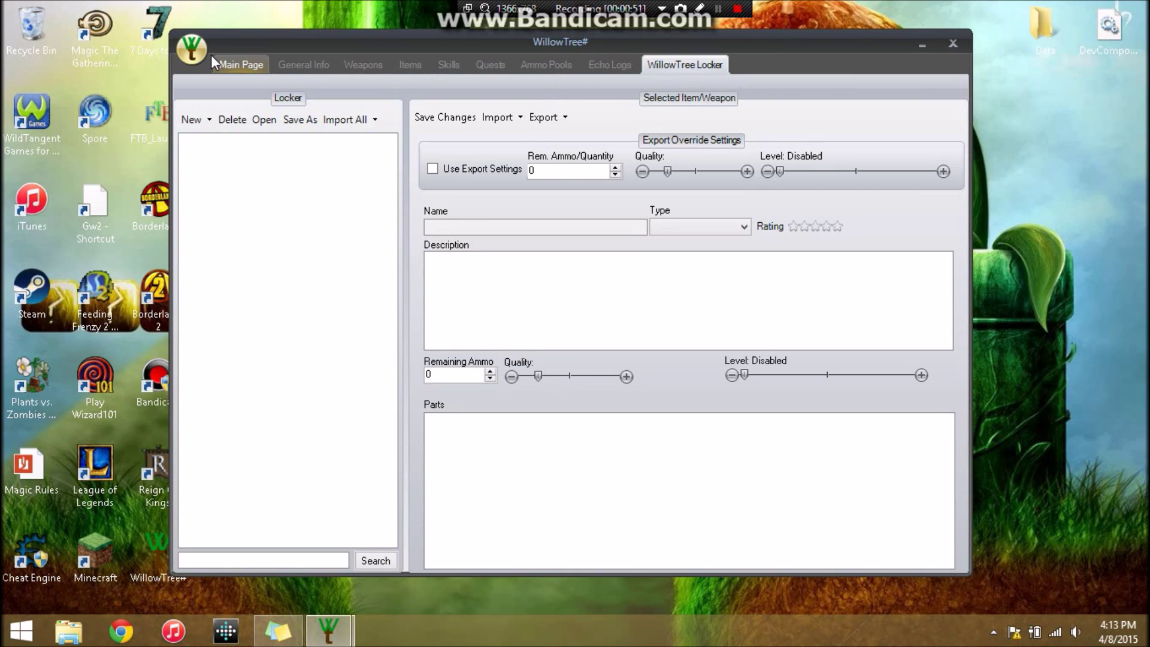
pyautogui.click(241, 63)
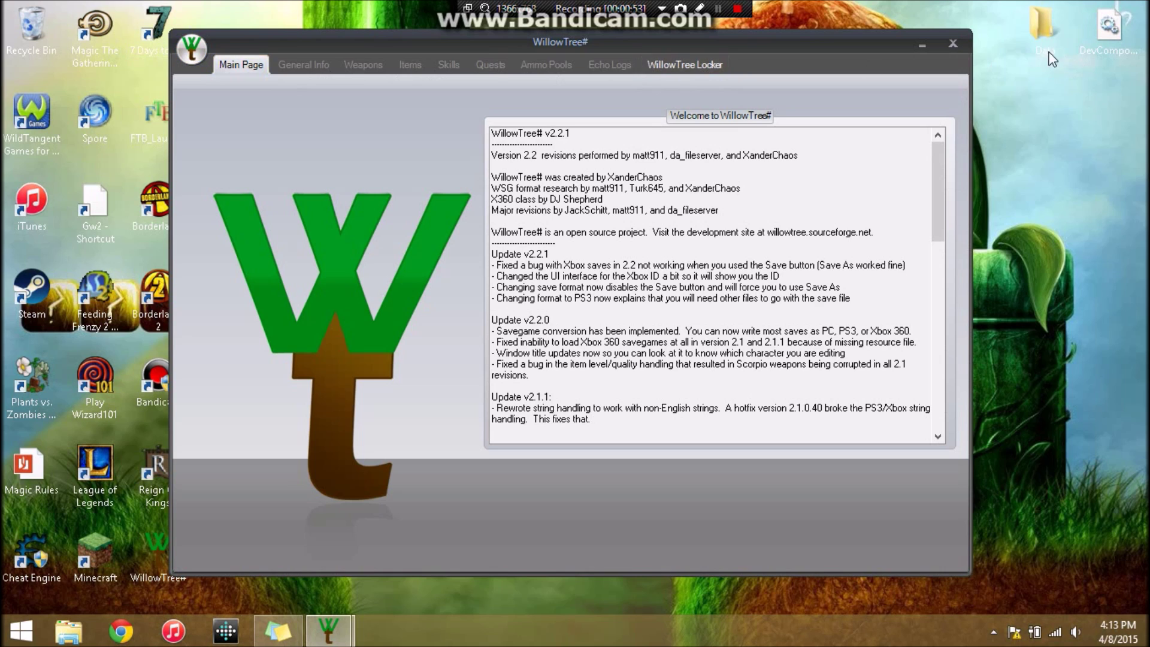
pyautogui.click(916, 45)
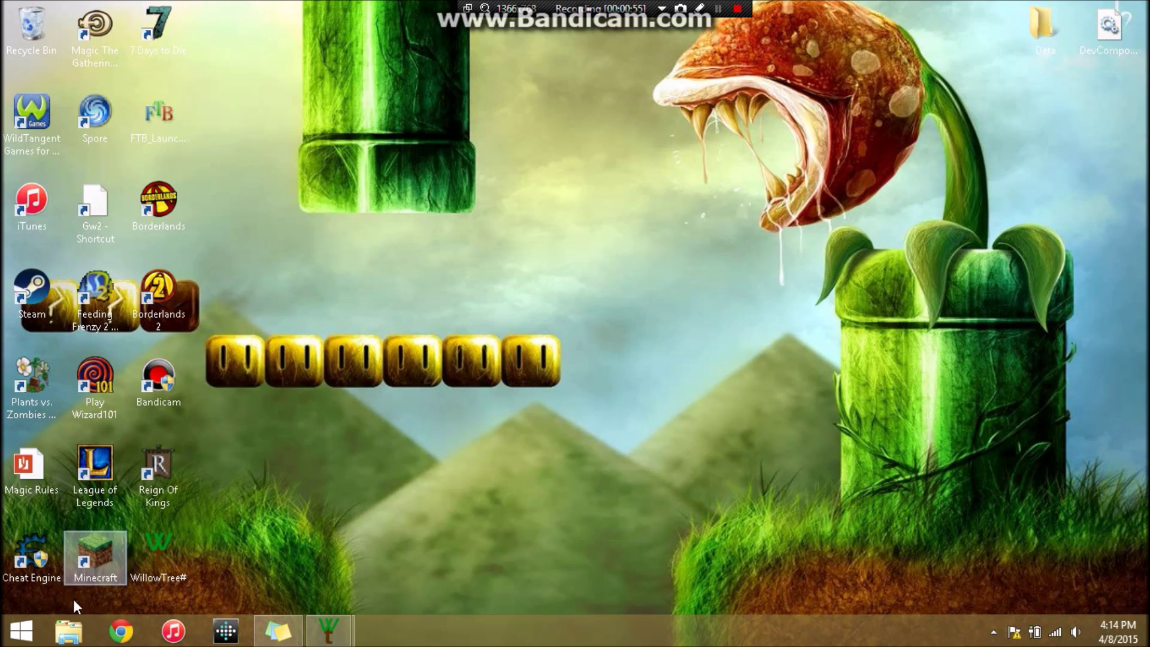
# Switch to File Explorer and open the folder Documents > my games > Borderlands > SaveData
pyautogui.click(69, 630)
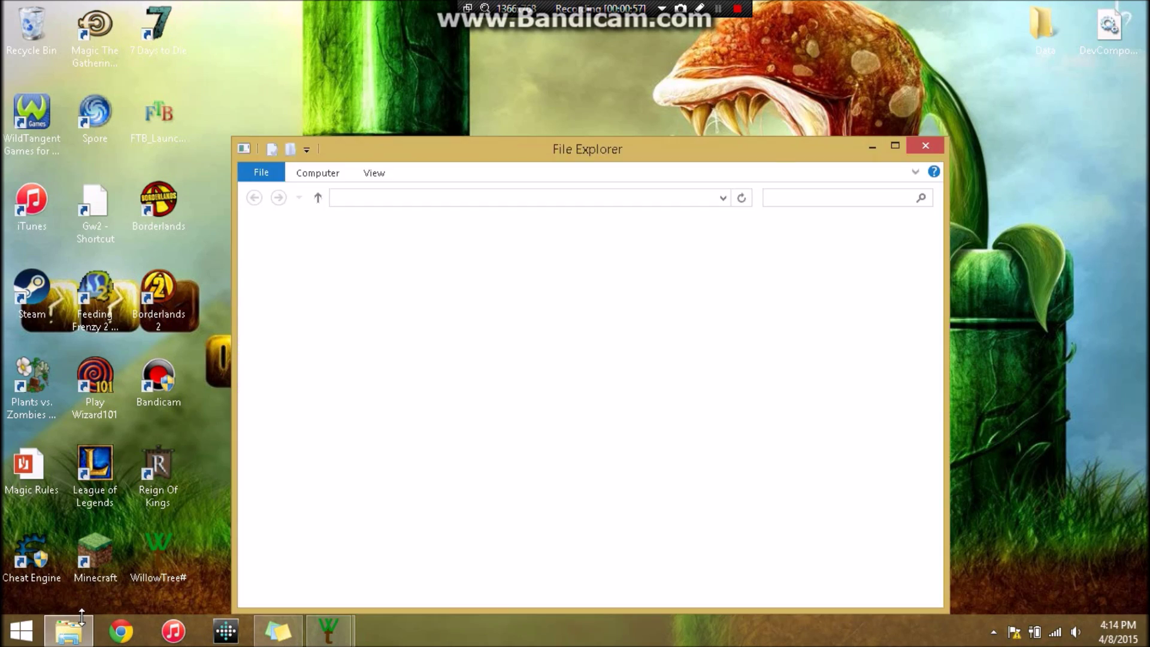
pyautogui.moveTo(577, 139); pyautogui.dragTo(574, 55)
pyautogui.click(657, 217)
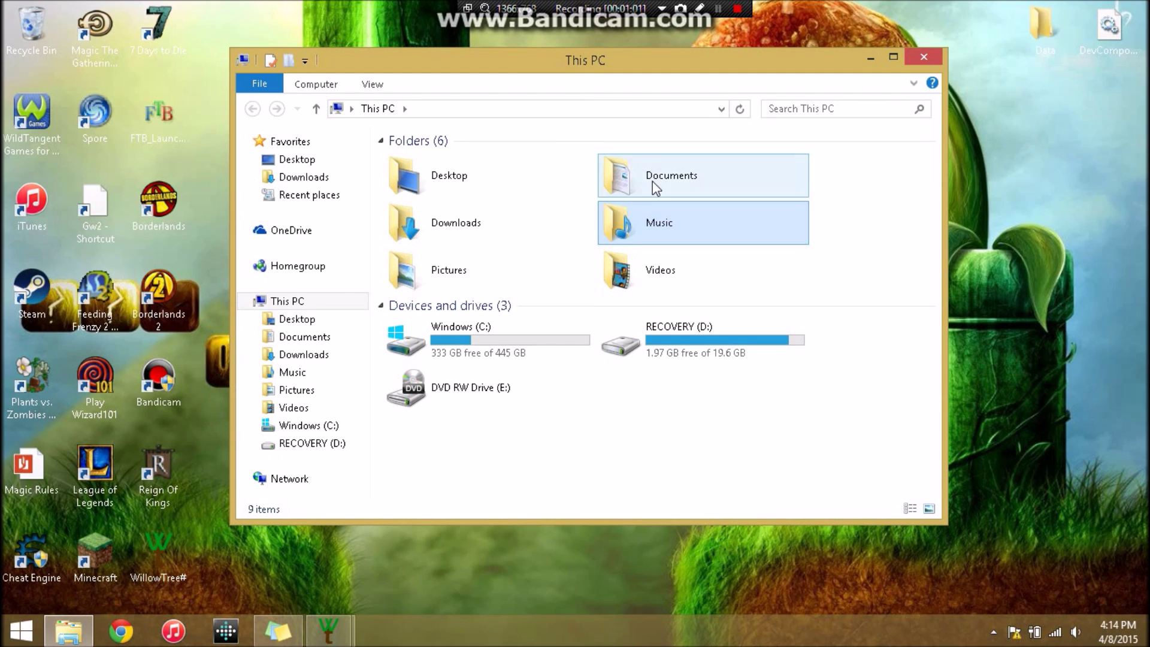
pyautogui.doubleClick(657, 187)
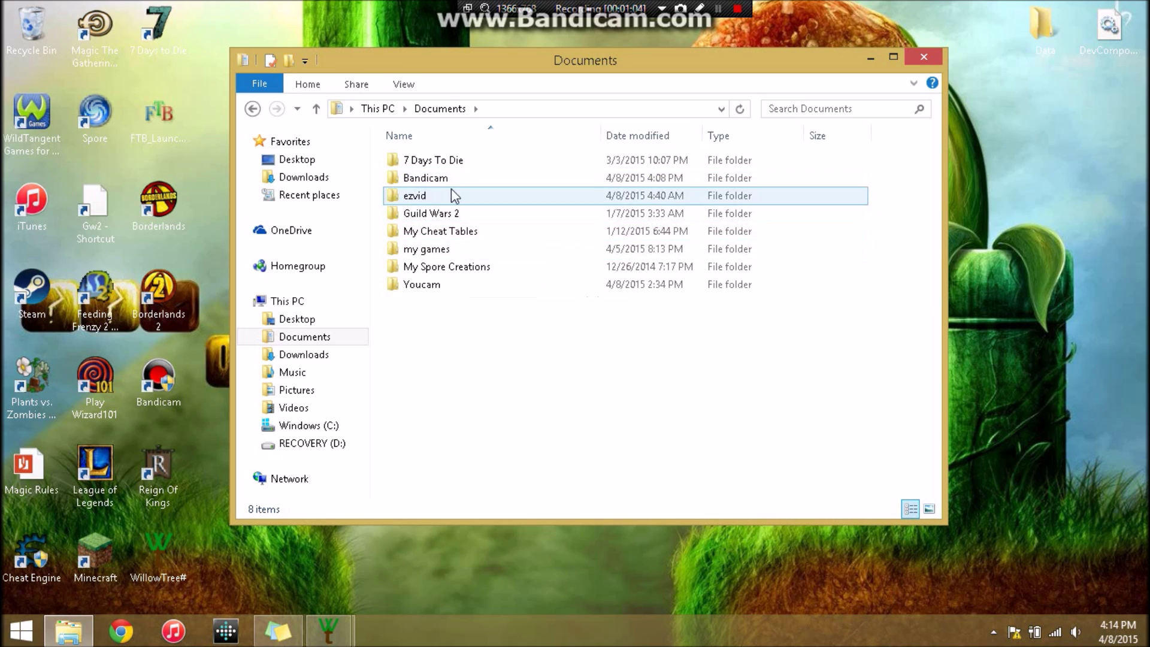
pyautogui.doubleClick(453, 249)
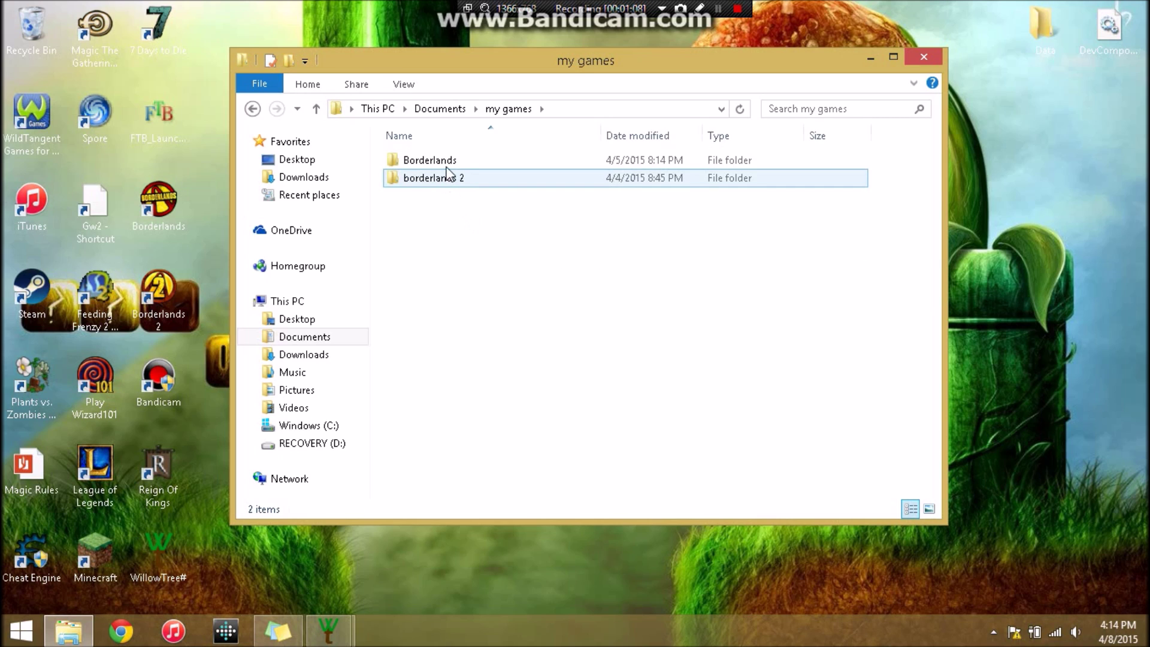
pyautogui.doubleClick(442, 162)
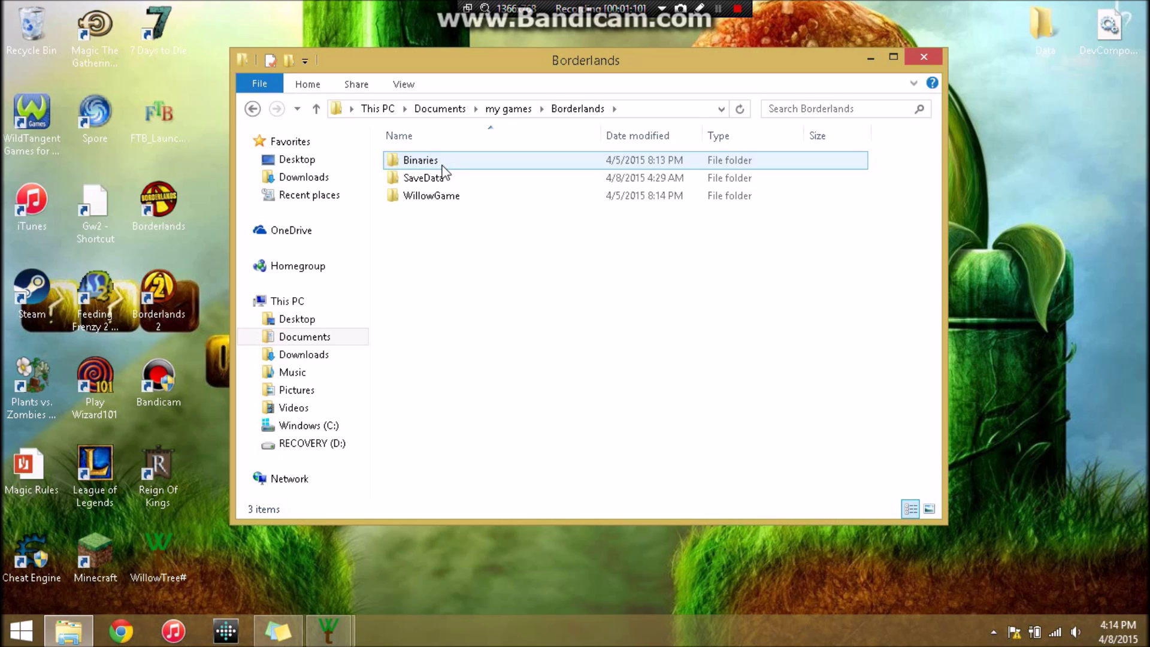
pyautogui.click(451, 172)
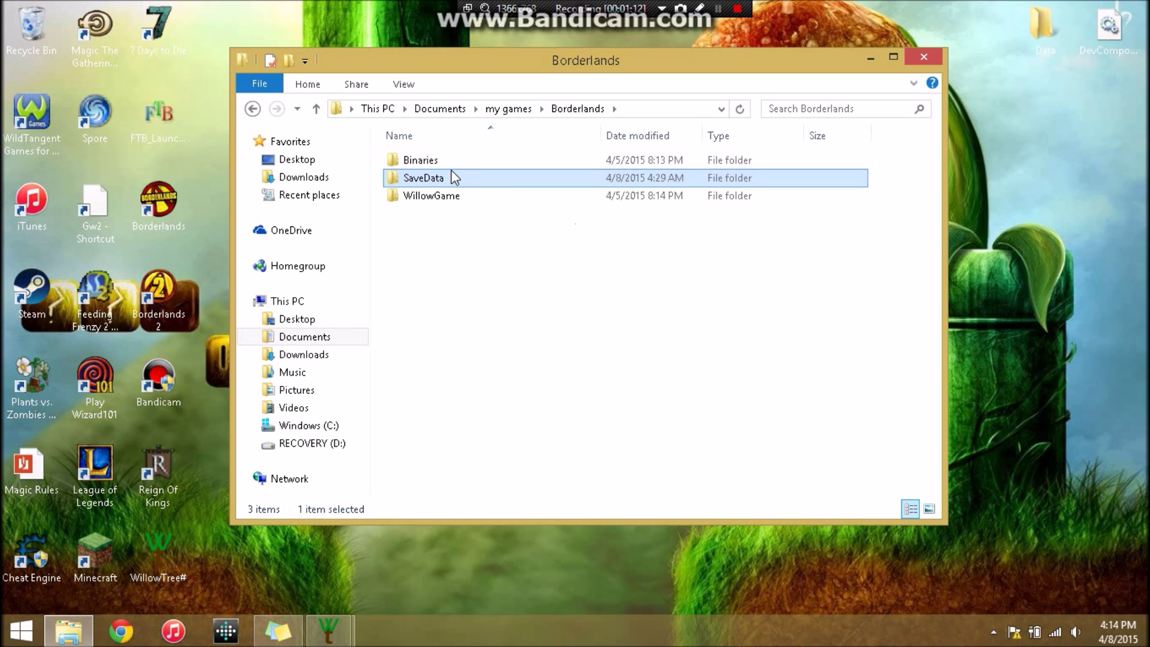
pyautogui.doubleClick(452, 176)
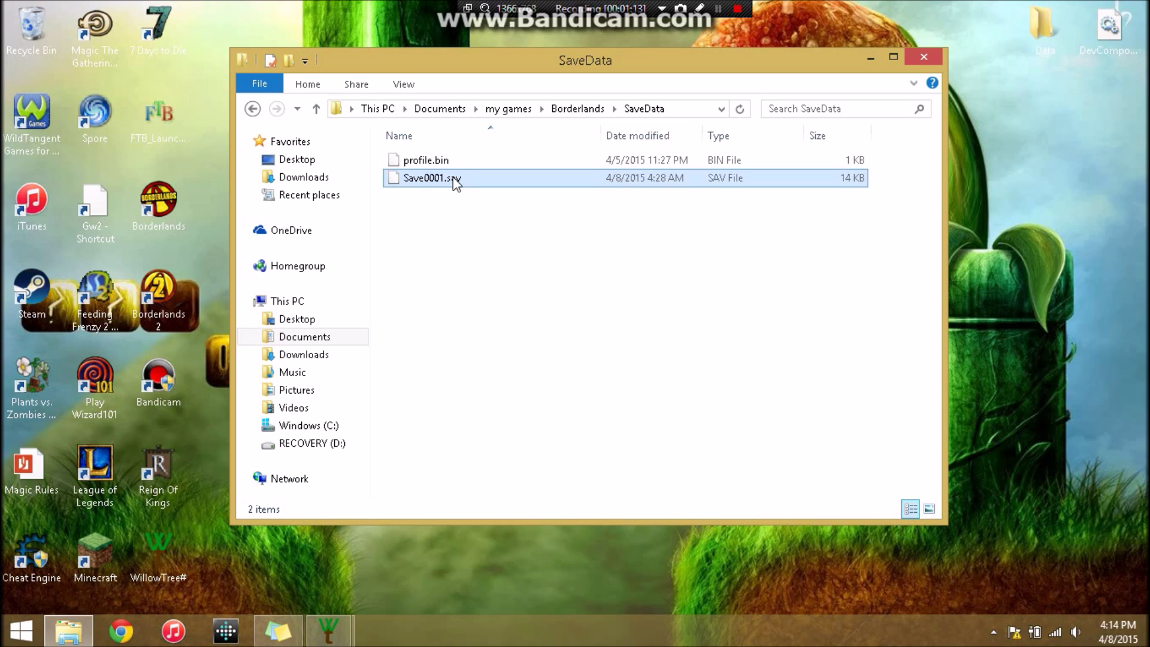
# Copy Save0001.sav from the SaveData folder and paste it onto the desktop
pyautogui.rightClick(453, 178)
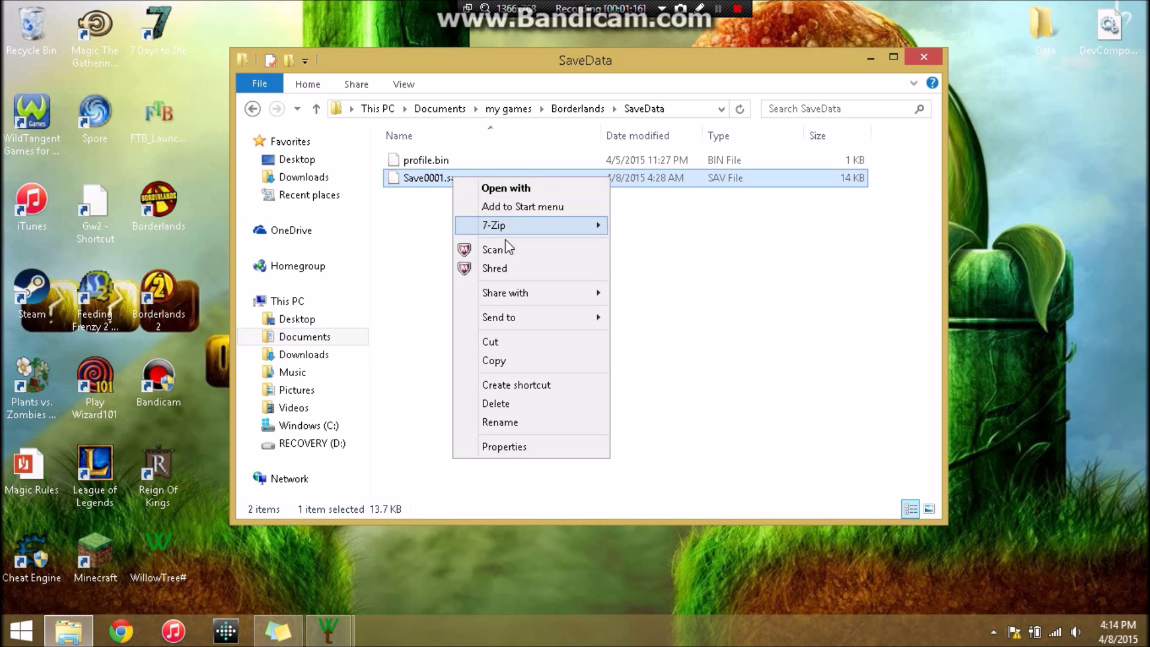
pyautogui.click(517, 361)
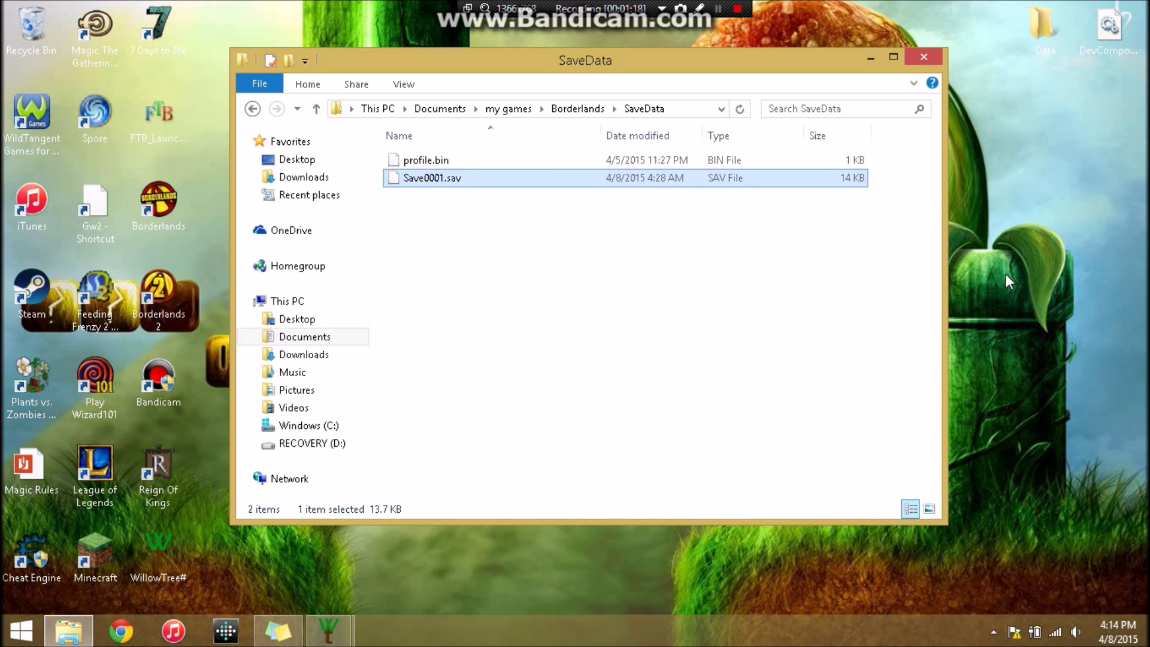
pyautogui.click(985, 291)
pyautogui.rightClick(982, 276)
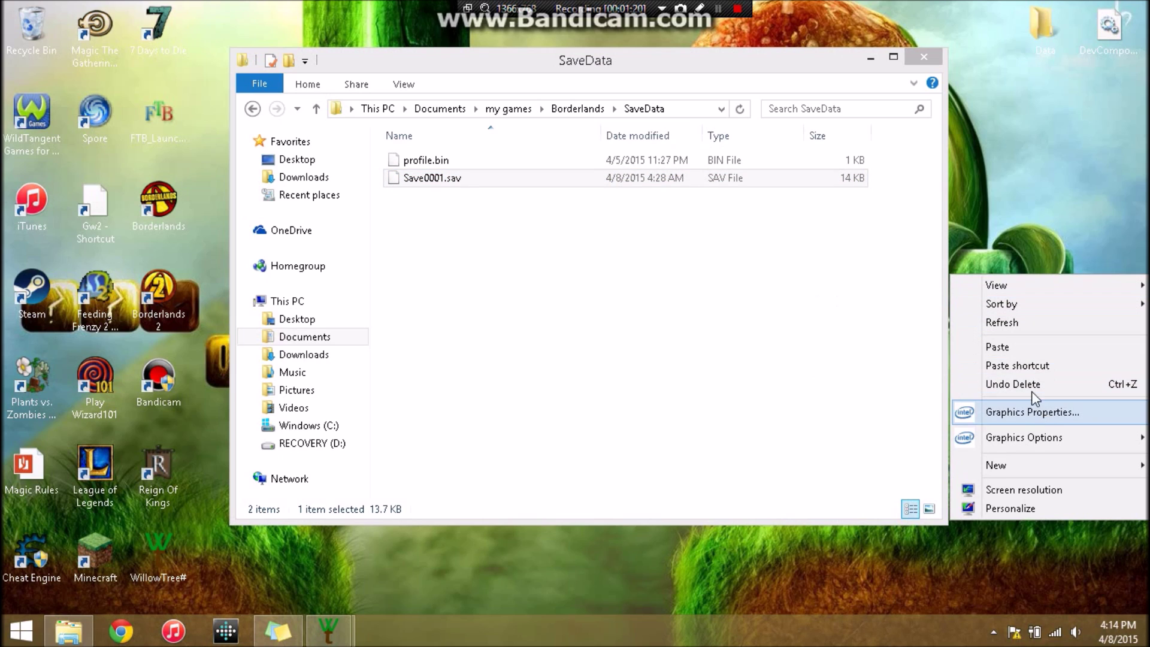
pyautogui.click(1011, 347)
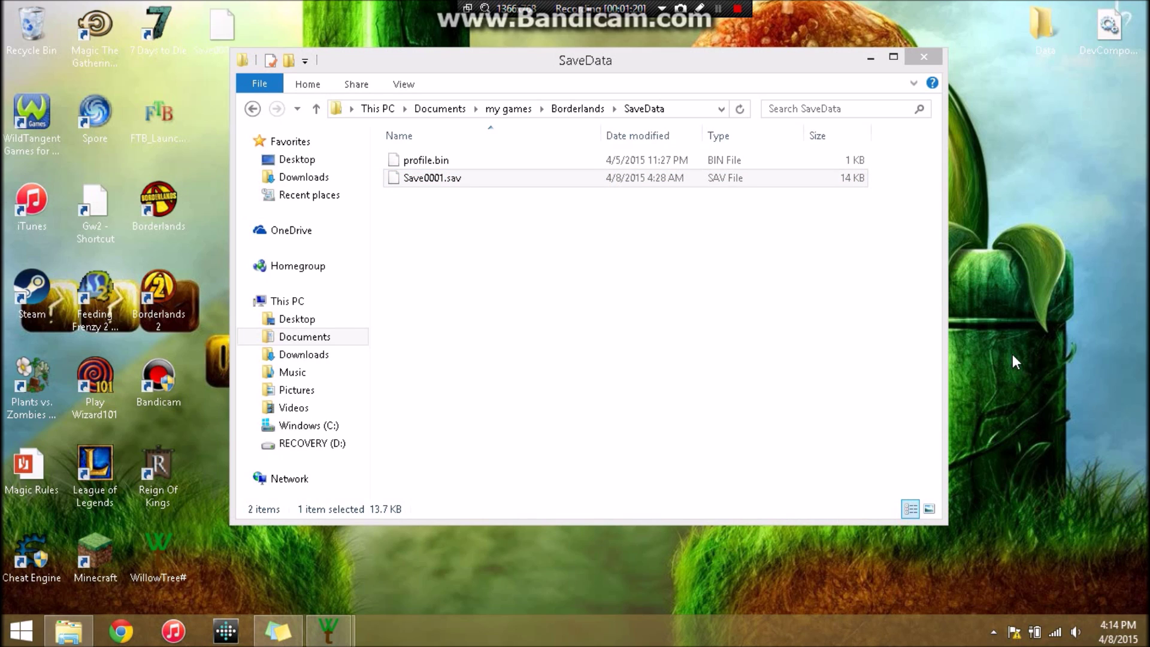
# Close the SaveData folder window and place the copied save file beside the 7 Days to Die shortcut
pyautogui.click(928, 50)
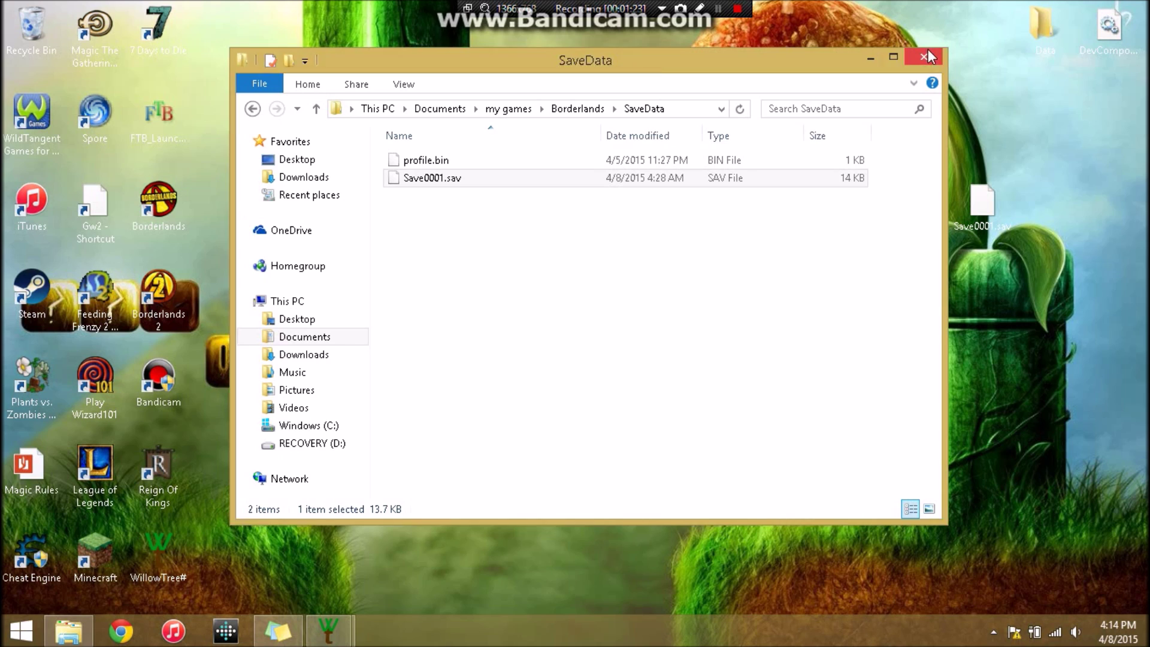
pyautogui.moveTo(553, 96); pyautogui.dragTo(256, 40)
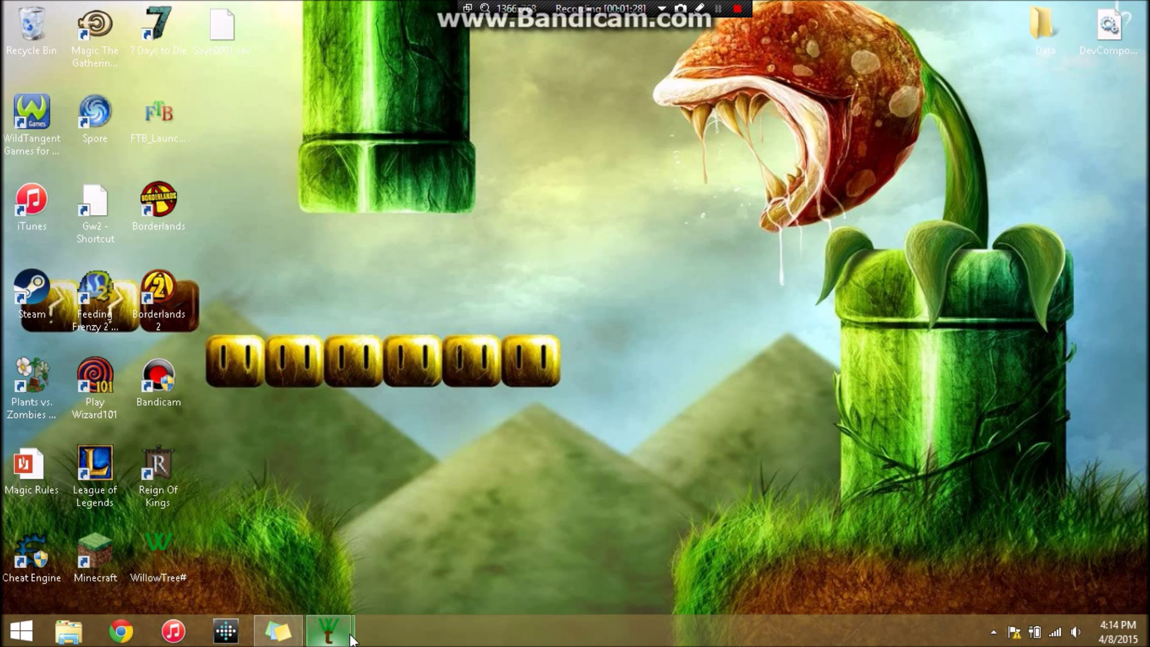
# Close the duplicate WillowTree# window, restore the remaining one and move it so the save file on the desktop is exposed
pyautogui.moveTo(329, 630)
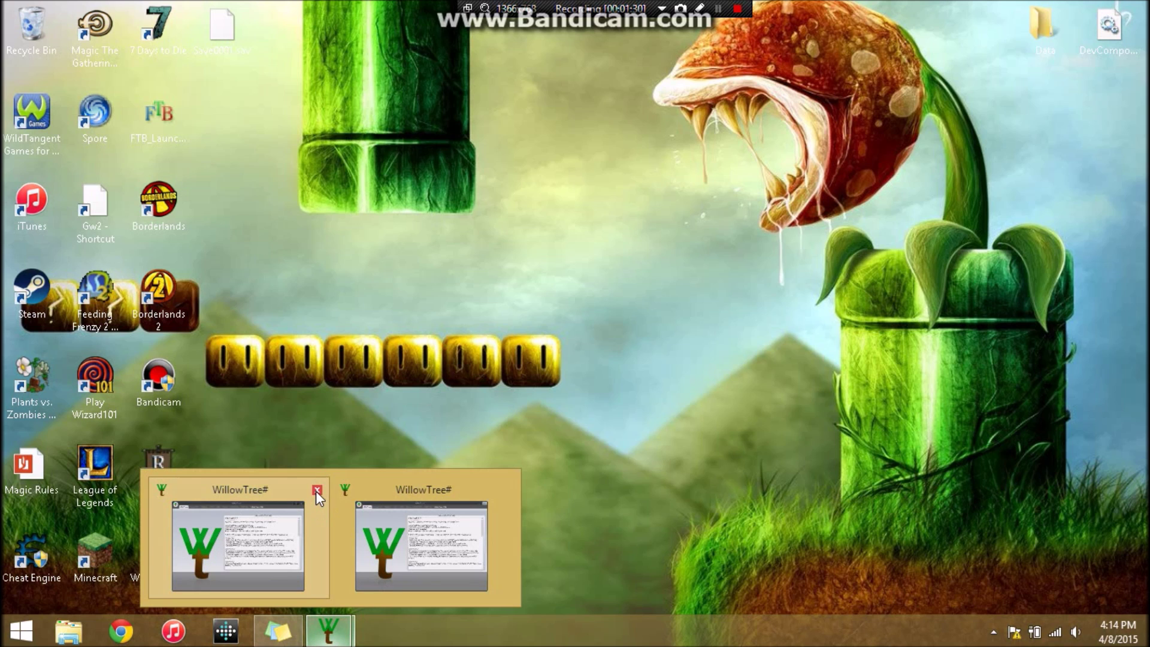
pyautogui.click(317, 490)
pyautogui.click(315, 523)
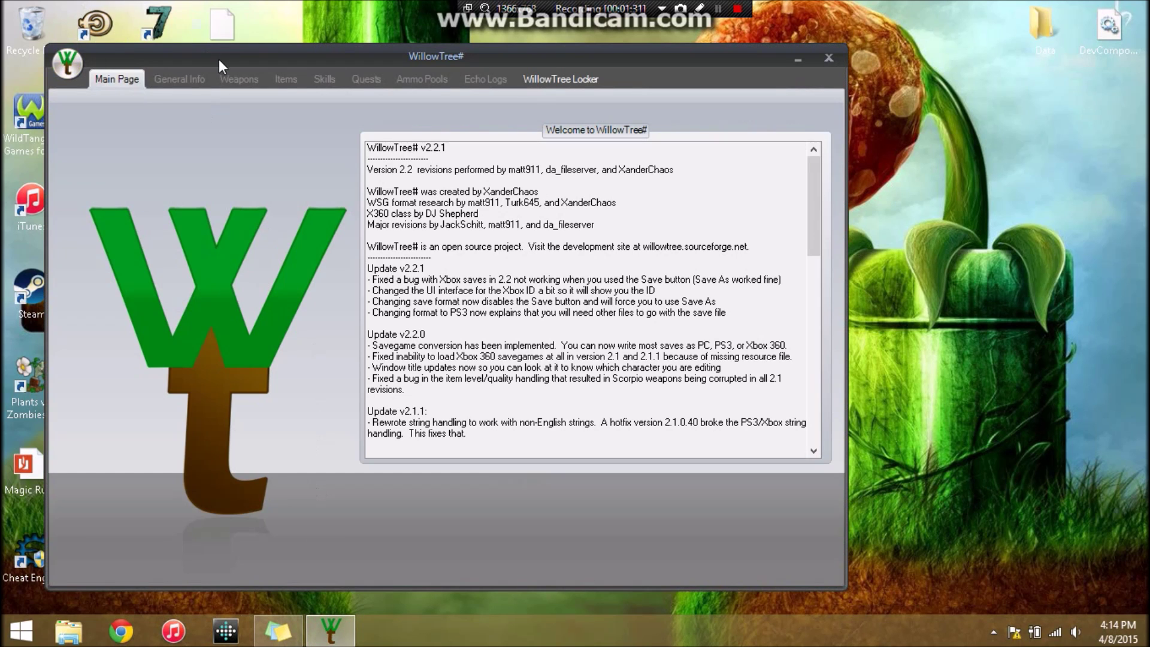
pyautogui.moveTo(218, 58); pyautogui.dragTo(329, 60)
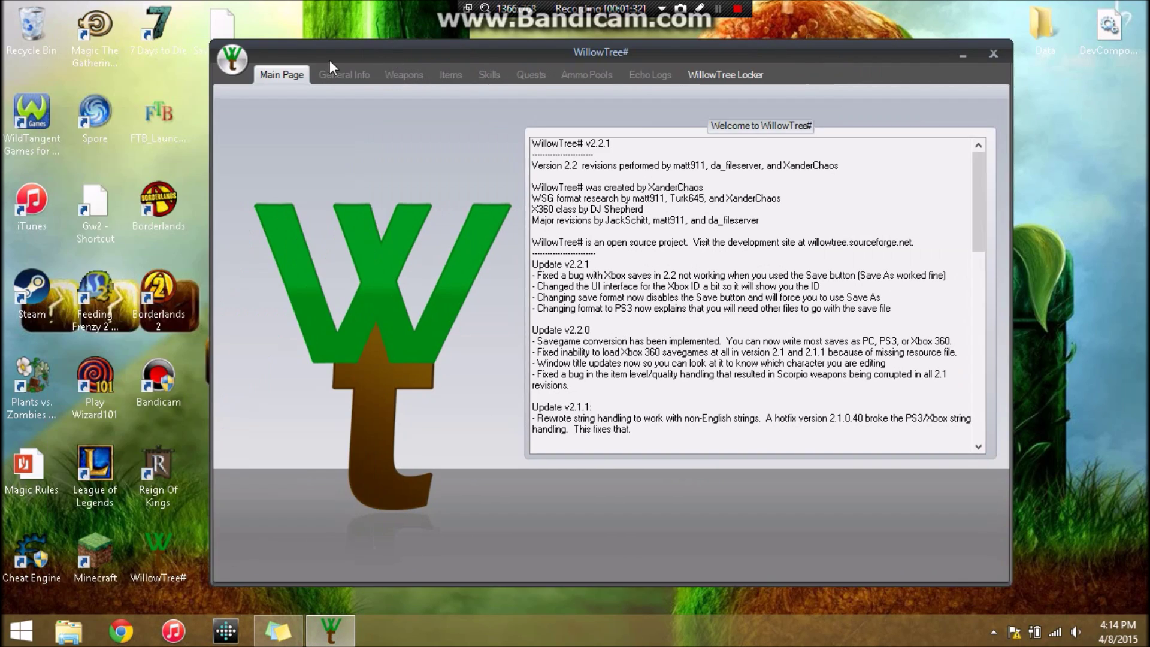
# Open the save file Save0001.sav from Documents > my games > Borderlands > SaveData
pyautogui.click(242, 70)
pyautogui.click(240, 90)
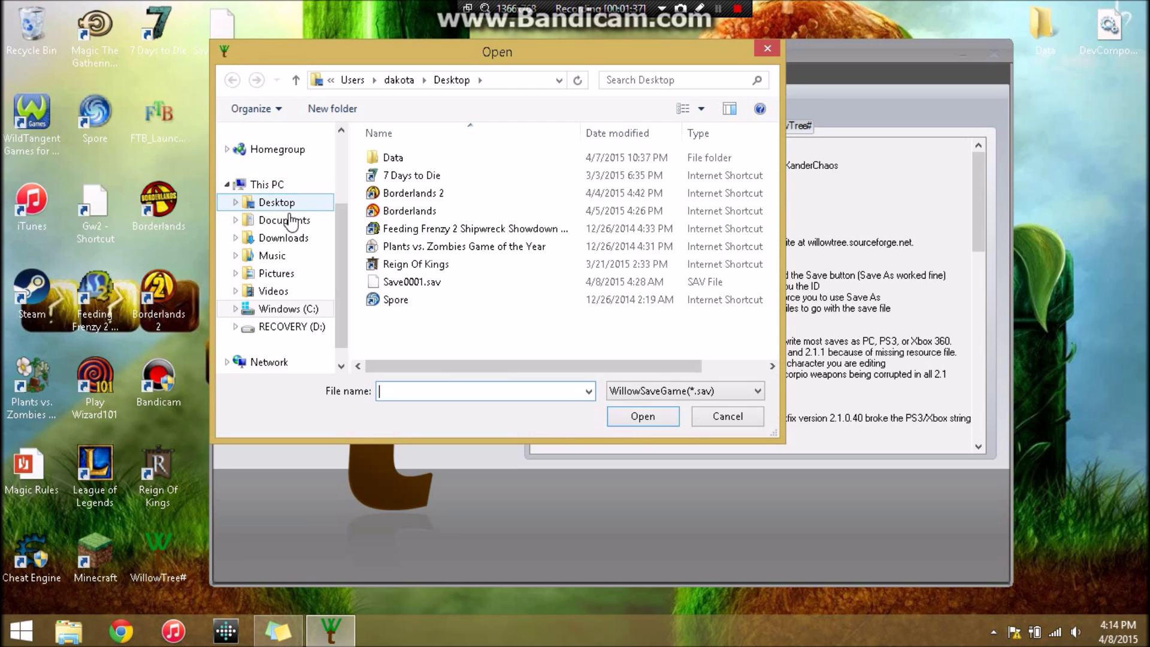
pyautogui.click(286, 221)
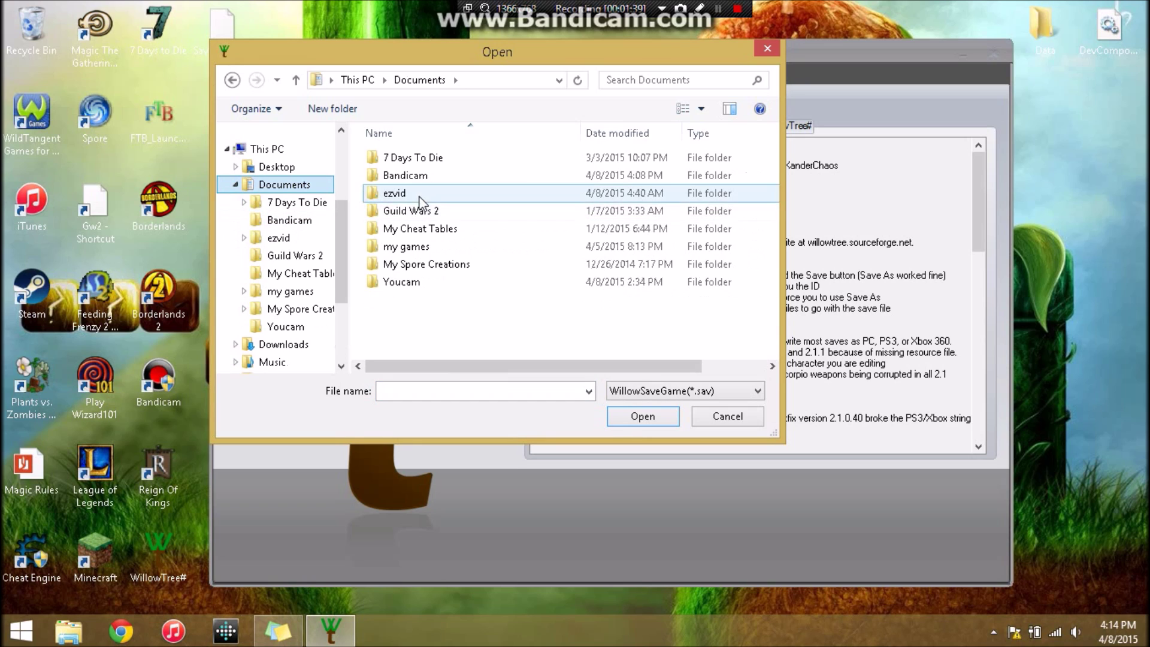
pyautogui.click(411, 248)
pyautogui.doubleClick(411, 248)
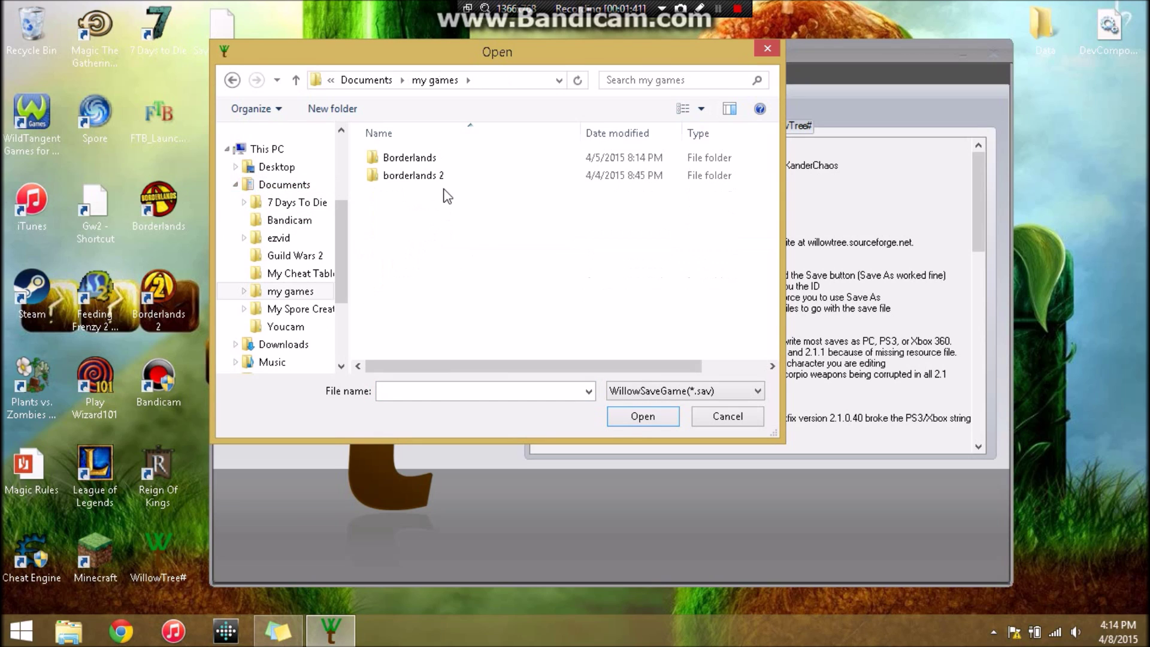
pyautogui.click(440, 179)
pyautogui.doubleClick(432, 160)
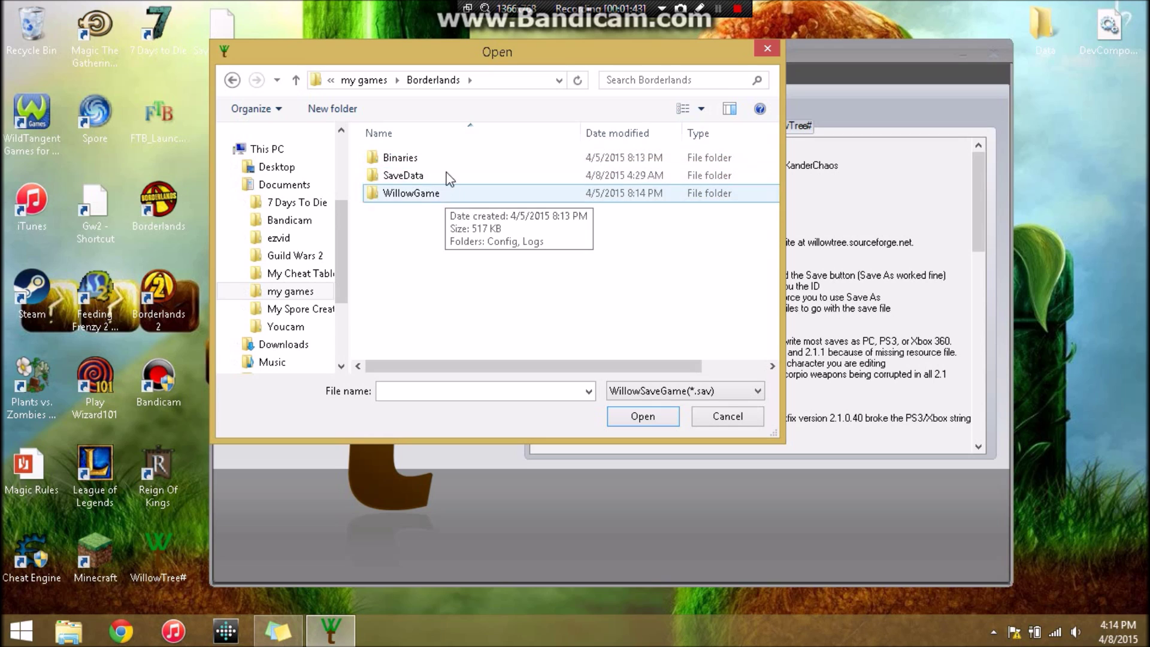
pyautogui.doubleClick(434, 175)
pyautogui.click(412, 158)
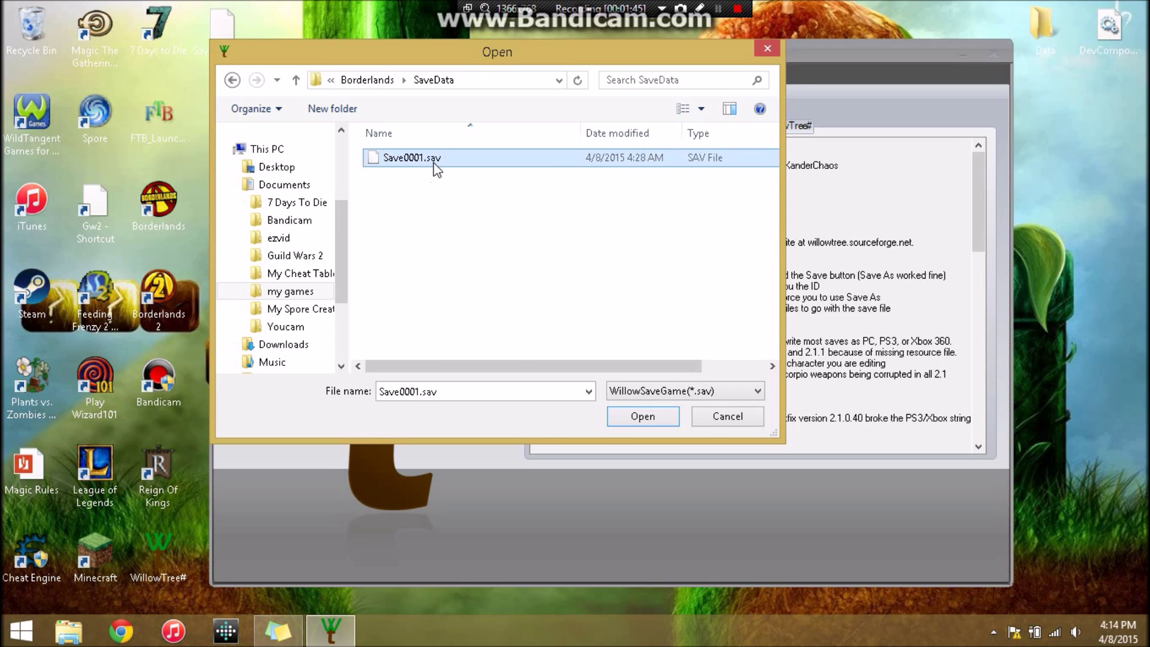
pyautogui.click(641, 416)
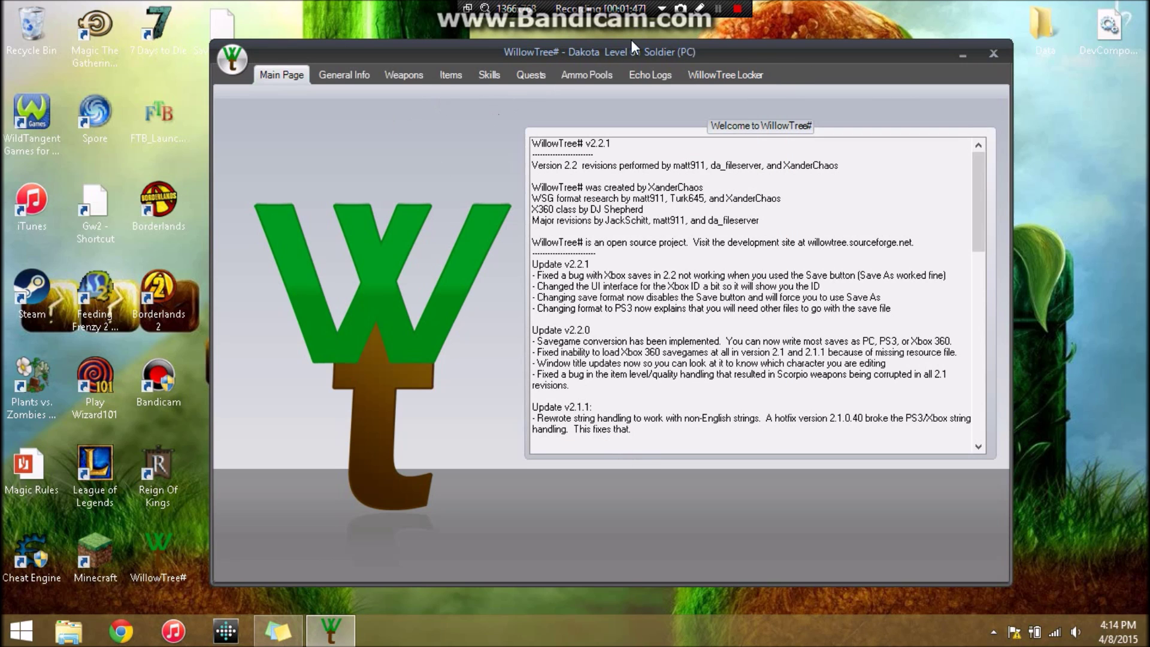
# Examine the character's general information, including the cash amount and the choices for the current location
pyautogui.click(370, 74)
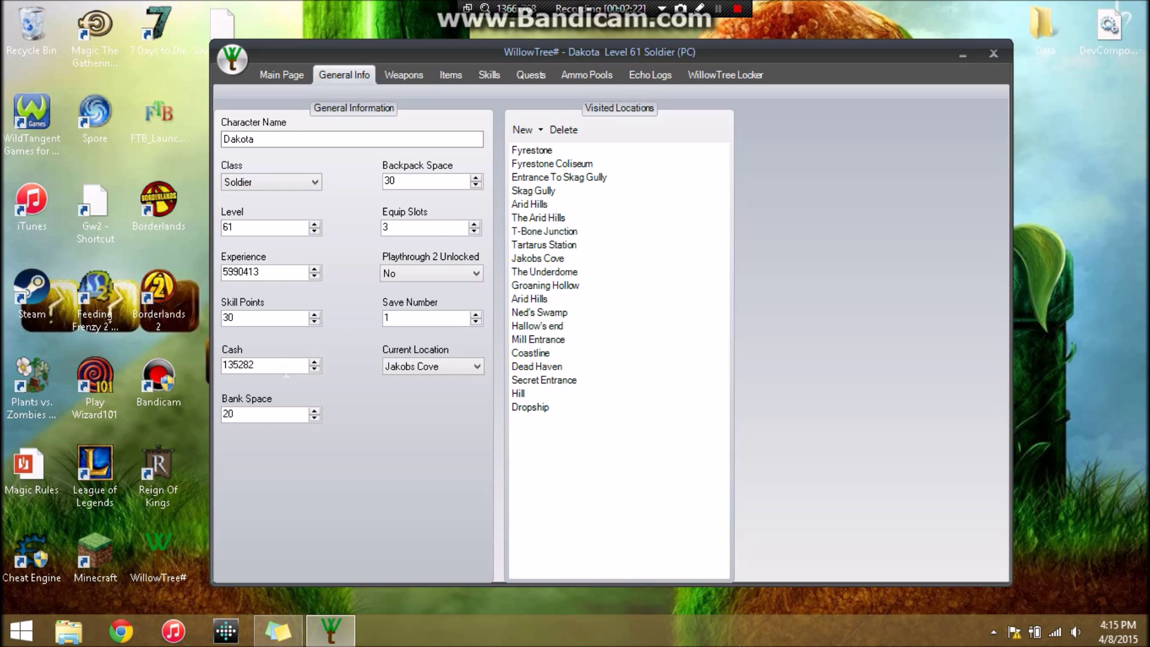
pyautogui.moveTo(286, 371); pyautogui.dragTo(199, 365)
pyautogui.click(459, 368)
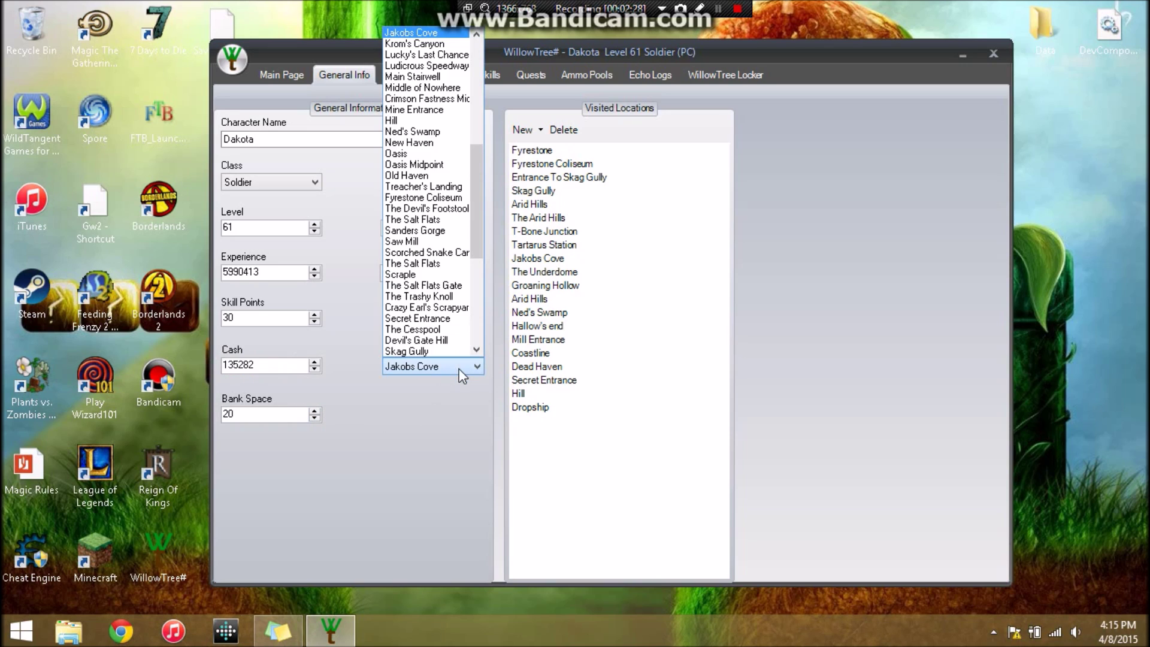
pyautogui.click(456, 422)
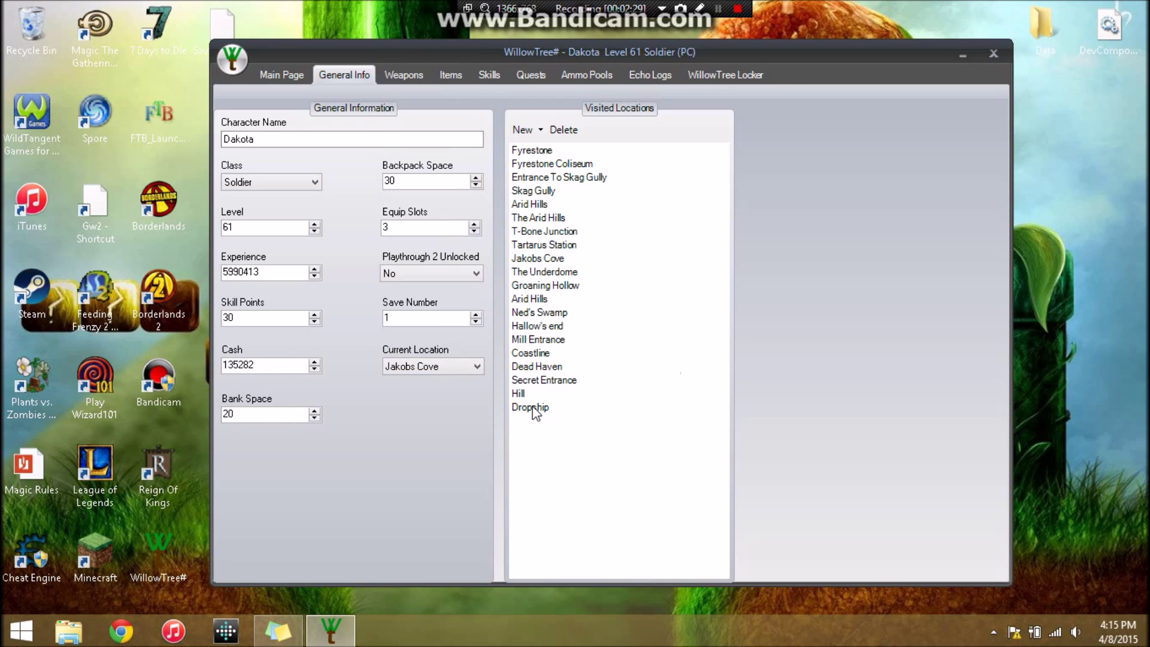
# Browse the locations that can be added to the visited locations, down to the end of the list
pyautogui.click(528, 130)
pyautogui.click(687, 144)
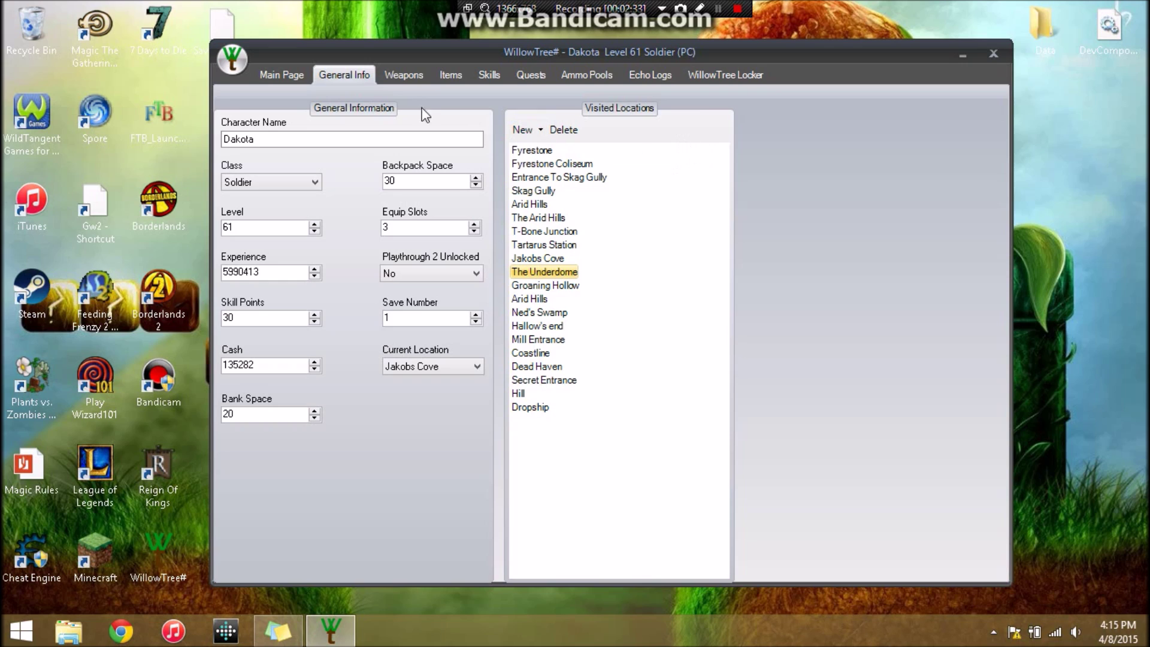
pyautogui.click(533, 131)
pyautogui.click(624, 153)
pyautogui.click(533, 130)
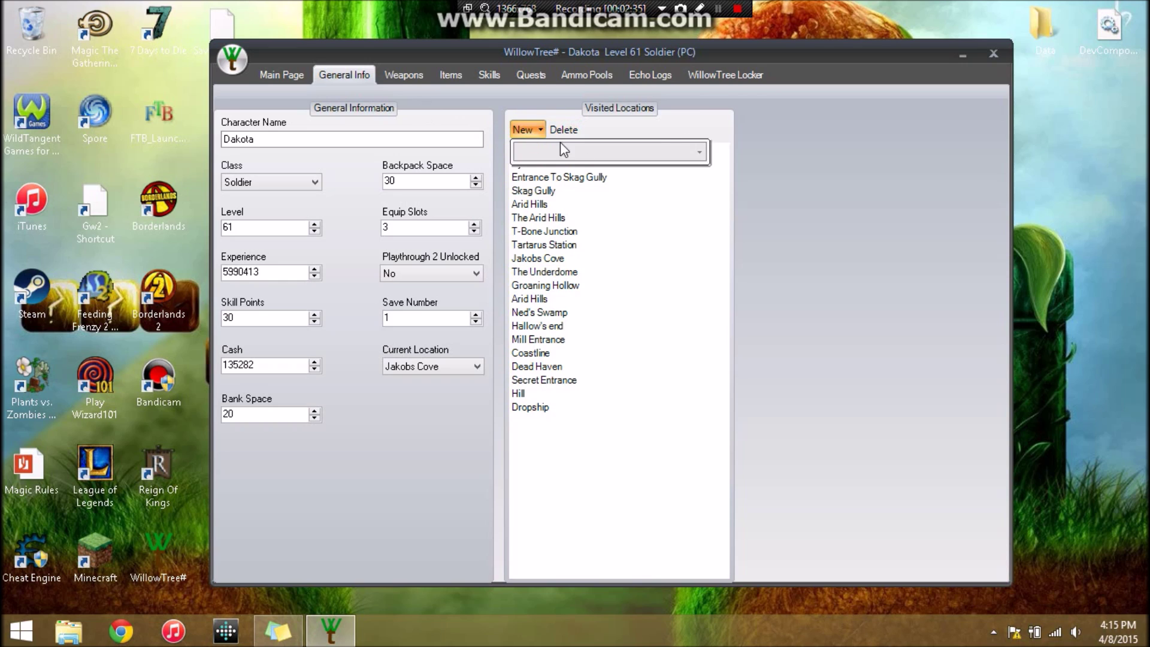
pyautogui.click(559, 144)
pyautogui.click(534, 131)
pyautogui.click(569, 159)
pyautogui.click(532, 129)
pyautogui.click(695, 151)
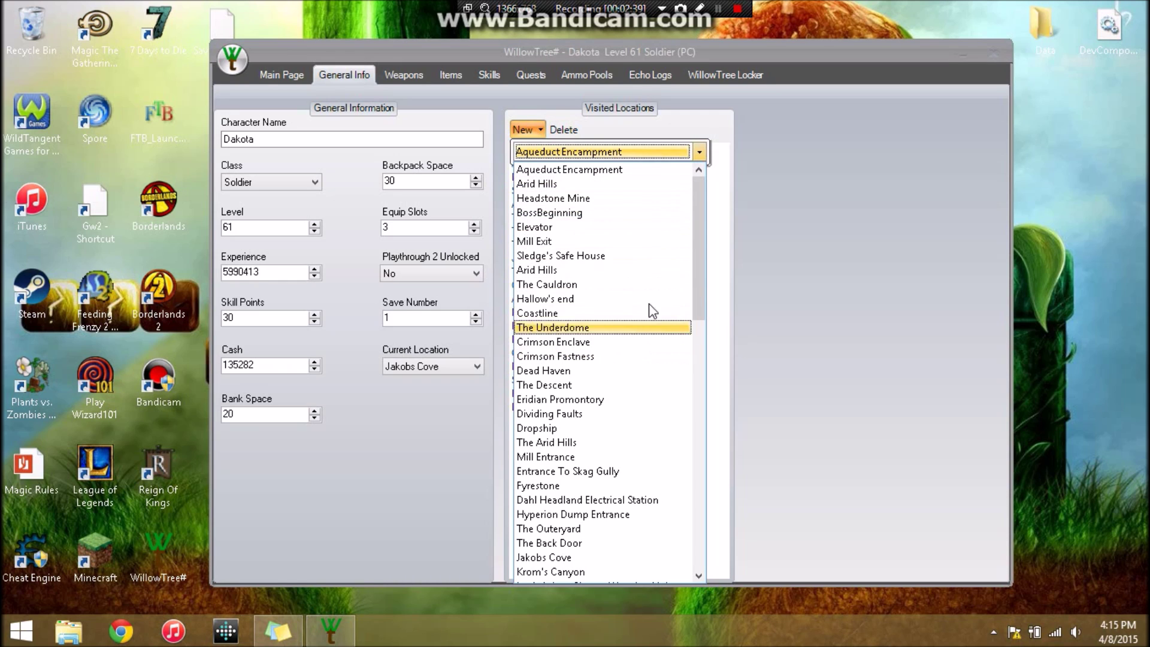
pyautogui.moveTo(693, 226); pyautogui.dragTo(699, 500)
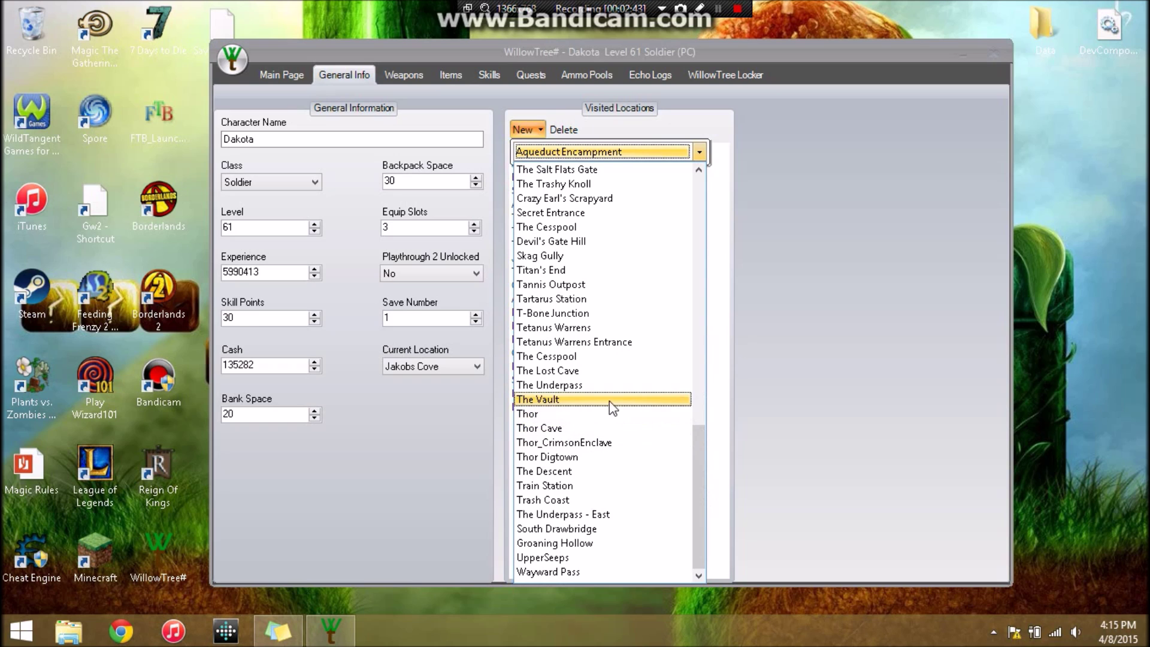
pyautogui.click(765, 385)
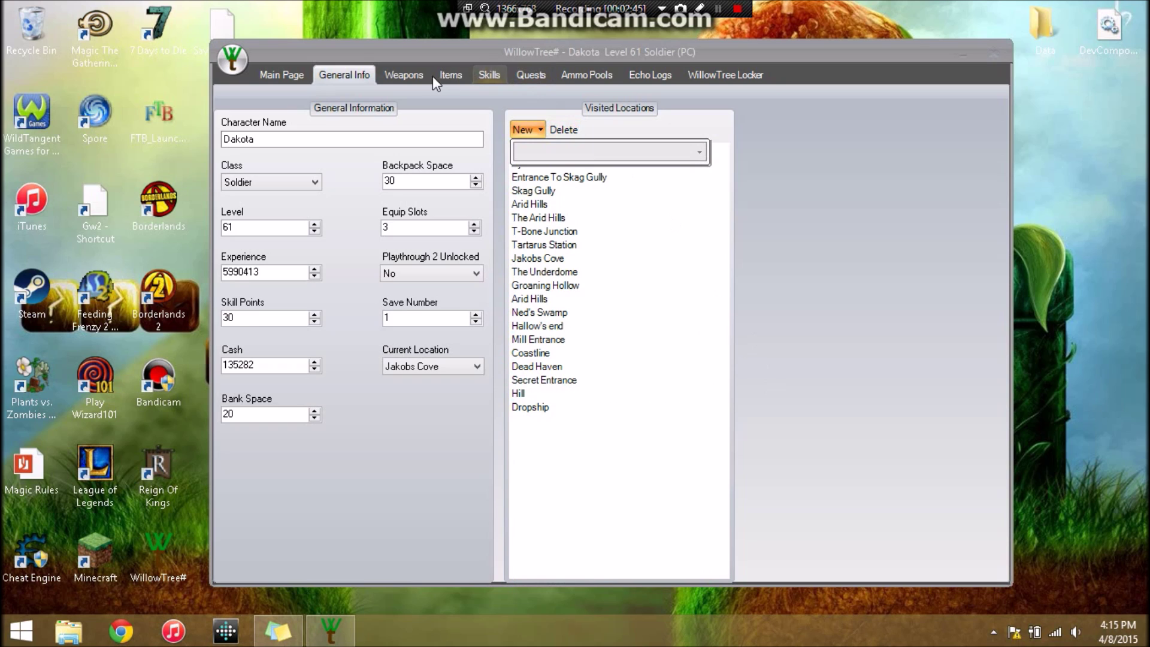
# Inspect the parts and settings of the Incendiary Wrath, Pearl Troll and Rowdy Machine Gun in the weapon backpack
pyautogui.click(414, 82)
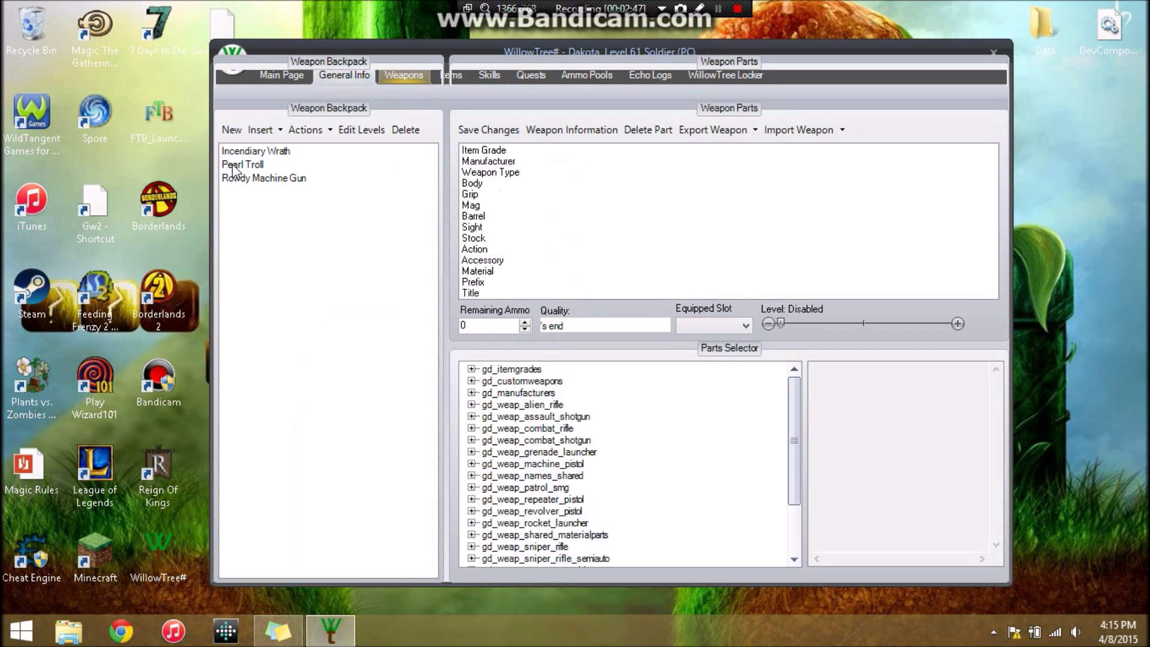
pyautogui.click(255, 165)
pyautogui.click(266, 178)
pyautogui.click(267, 152)
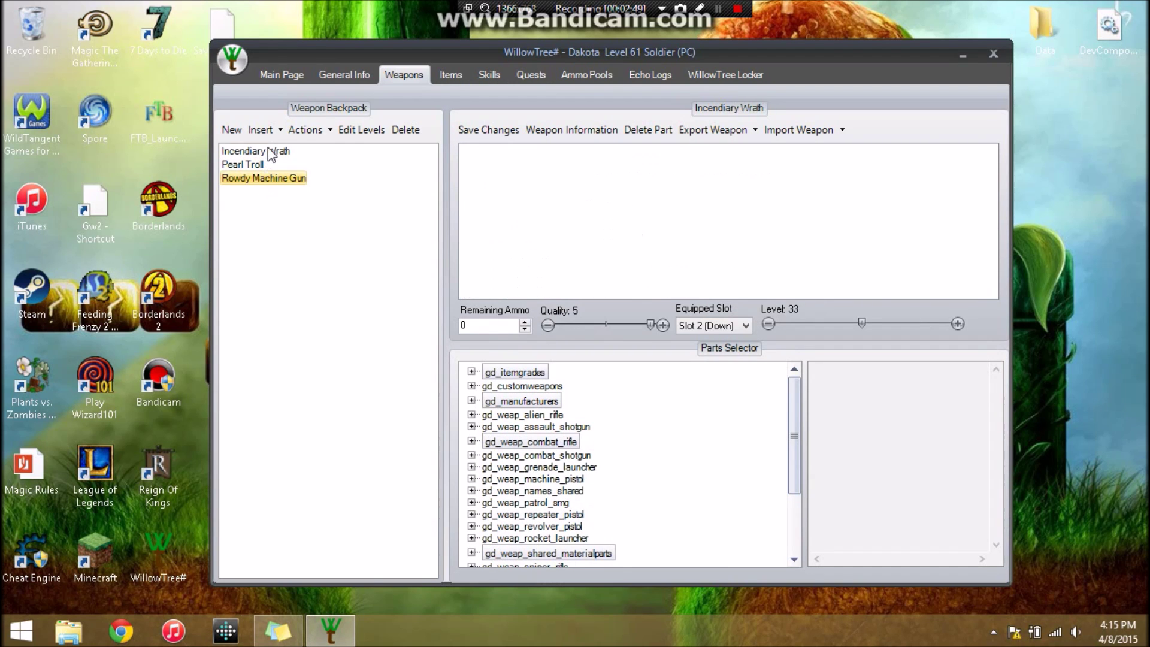
pyautogui.click(260, 165)
pyautogui.click(281, 180)
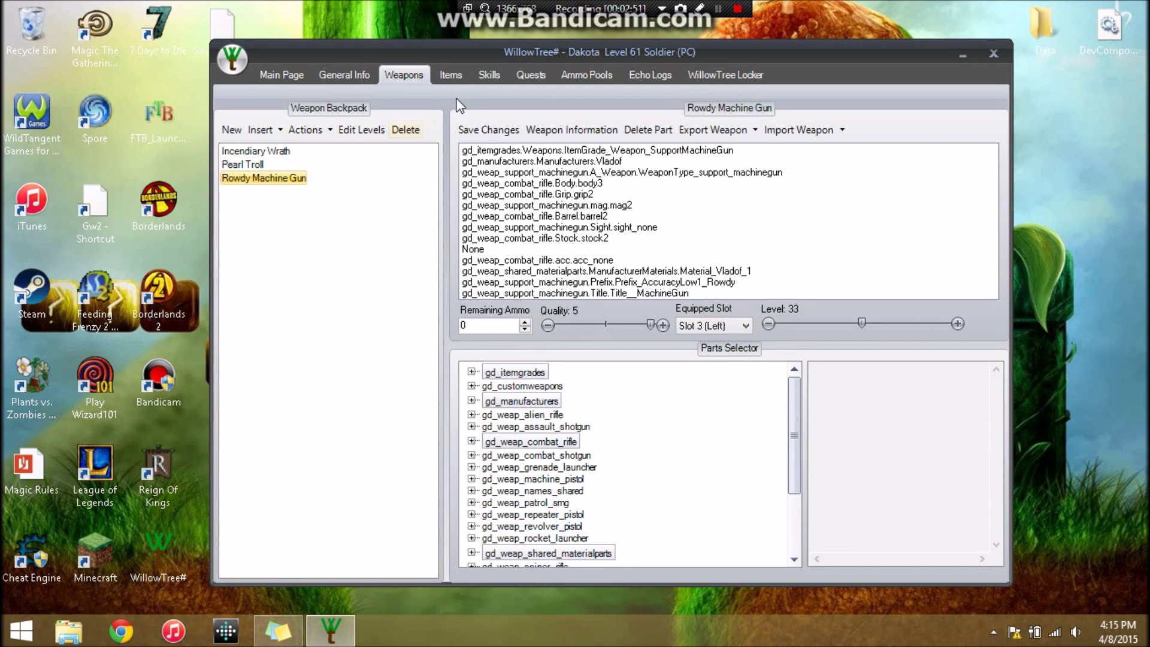
# Inspect the parts and quantities of the unknown items in the item backpack
pyautogui.click(460, 76)
pyautogui.click(259, 191)
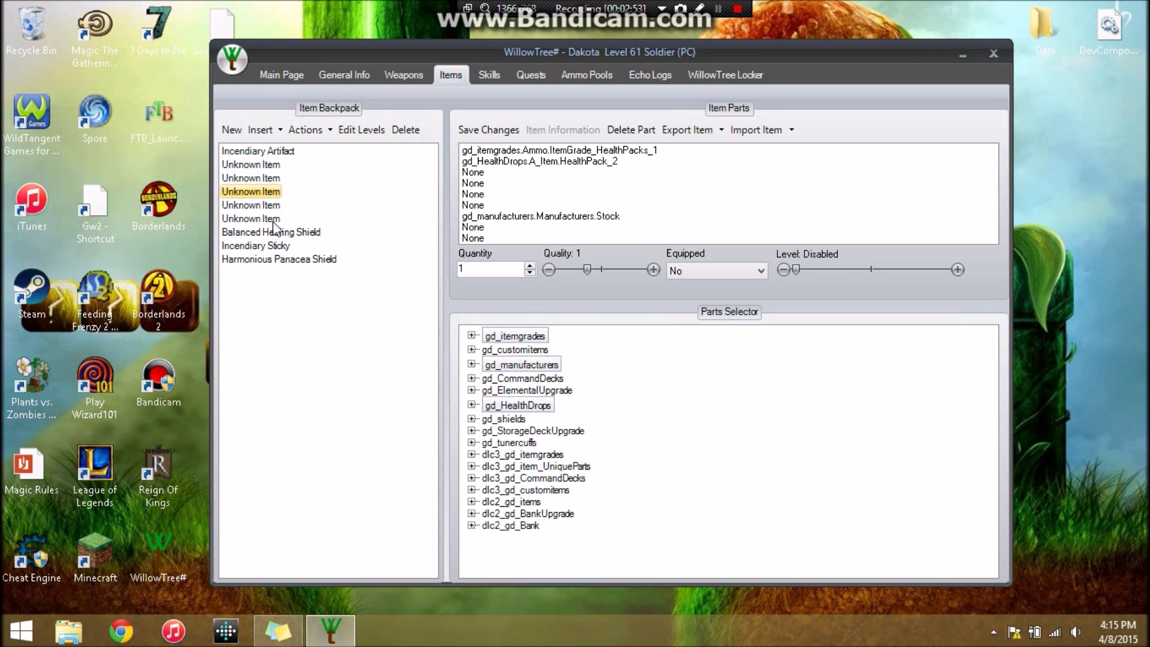
pyautogui.click(259, 209)
pyautogui.click(277, 182)
pyautogui.click(279, 218)
pyautogui.click(264, 193)
# Review the level and experience of the pistol, shotgun, combat rifle and sniper rifle proficiencies and the Scorpio Turret skill
pyautogui.click(490, 75)
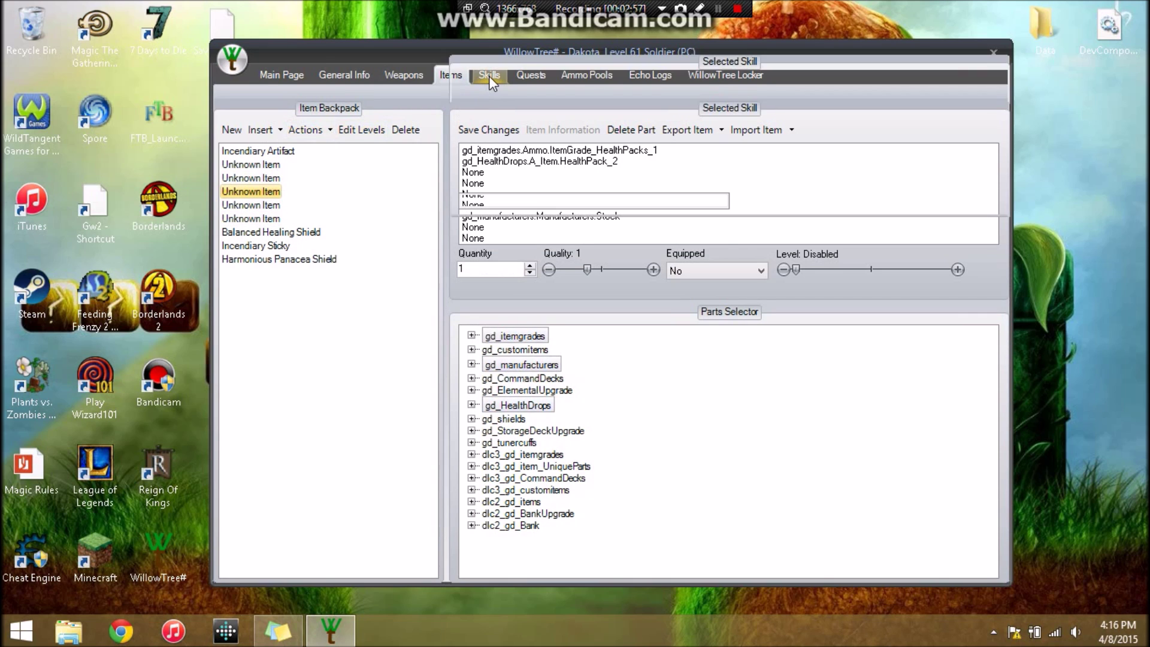
pyautogui.click(271, 151)
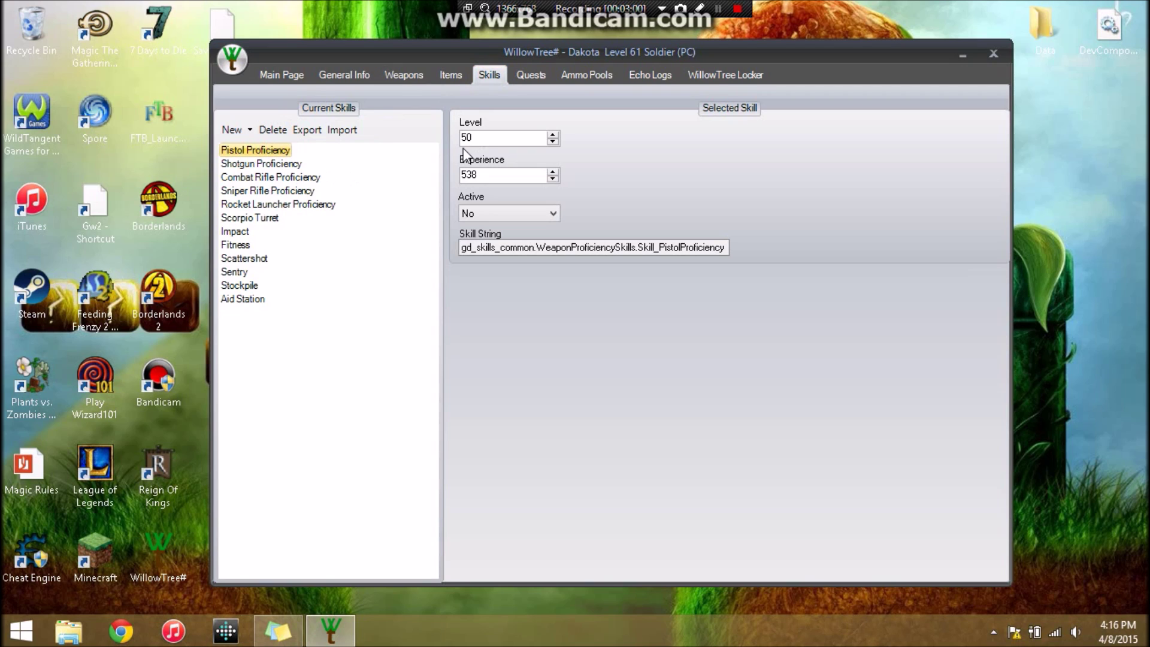
pyautogui.click(286, 164)
pyautogui.click(298, 178)
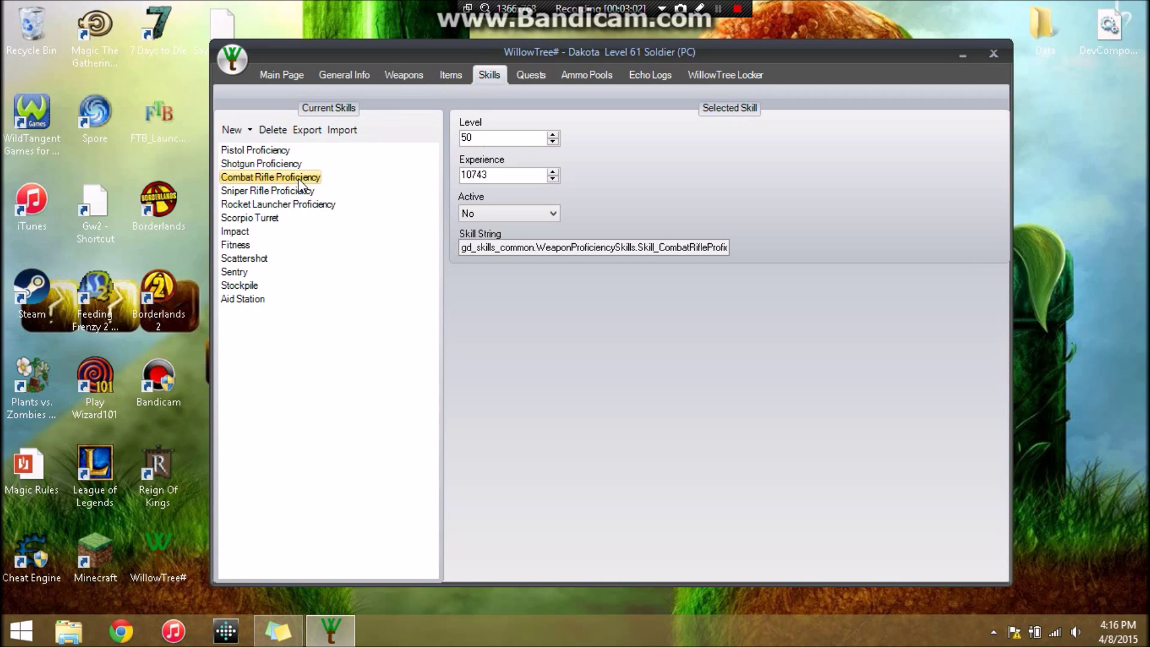
pyautogui.click(306, 192)
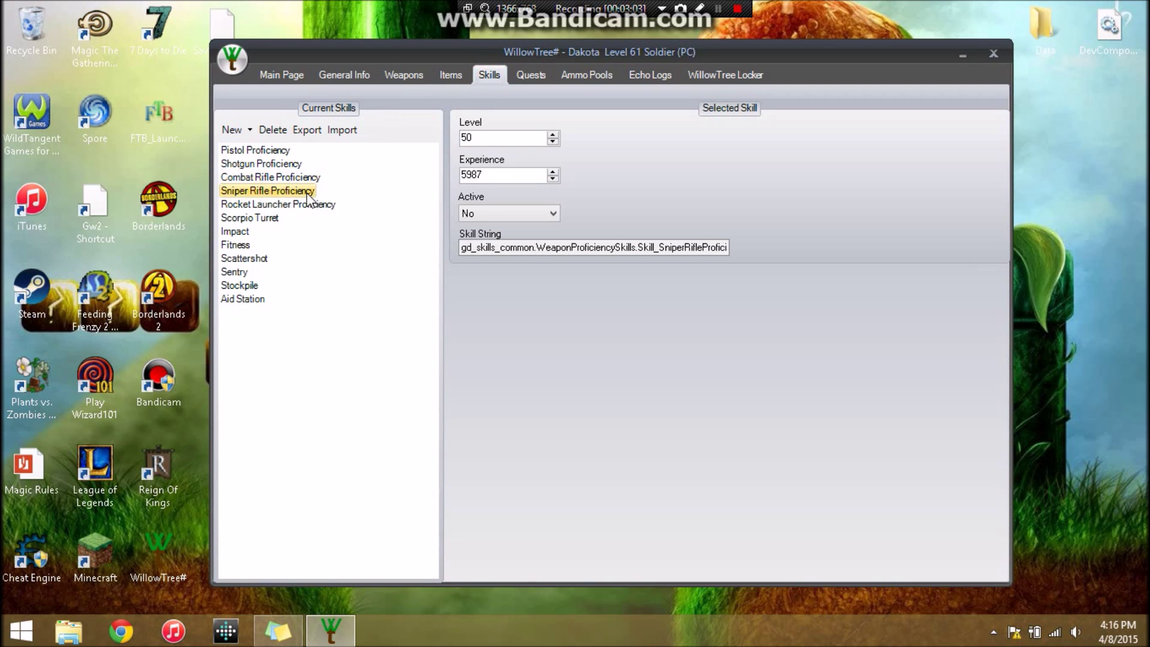
pyautogui.click(252, 220)
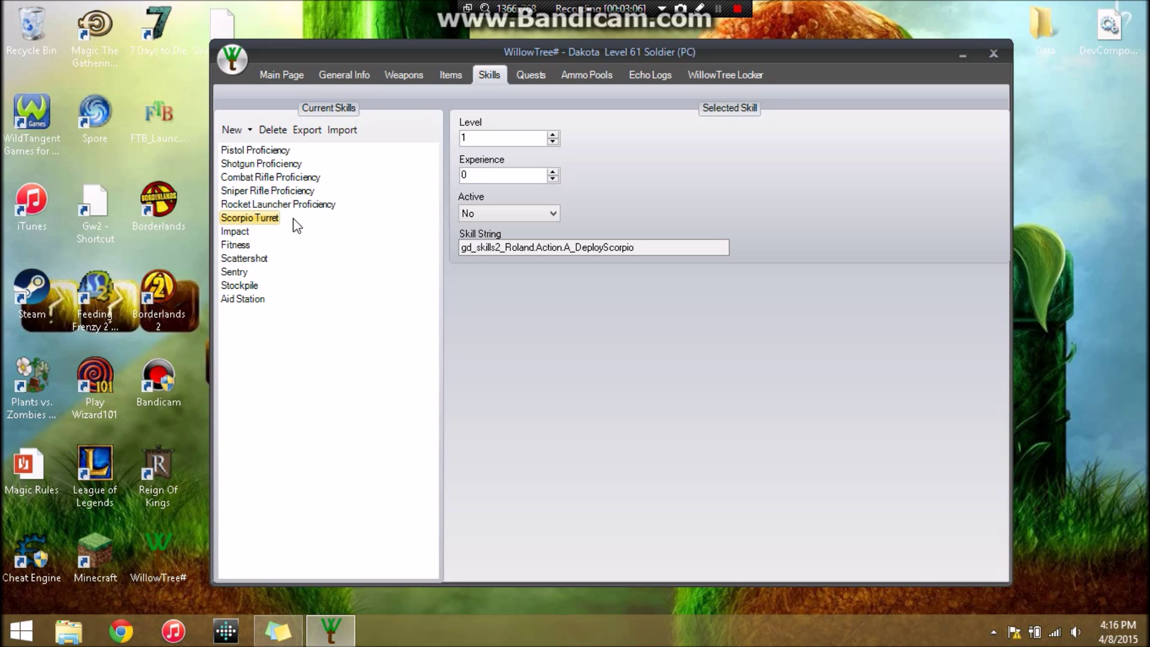
# Expand the Playthrough 1 quests and check the progress and objective options of Missing: Hank Reiss
pyautogui.click(522, 68)
pyautogui.click(300, 155)
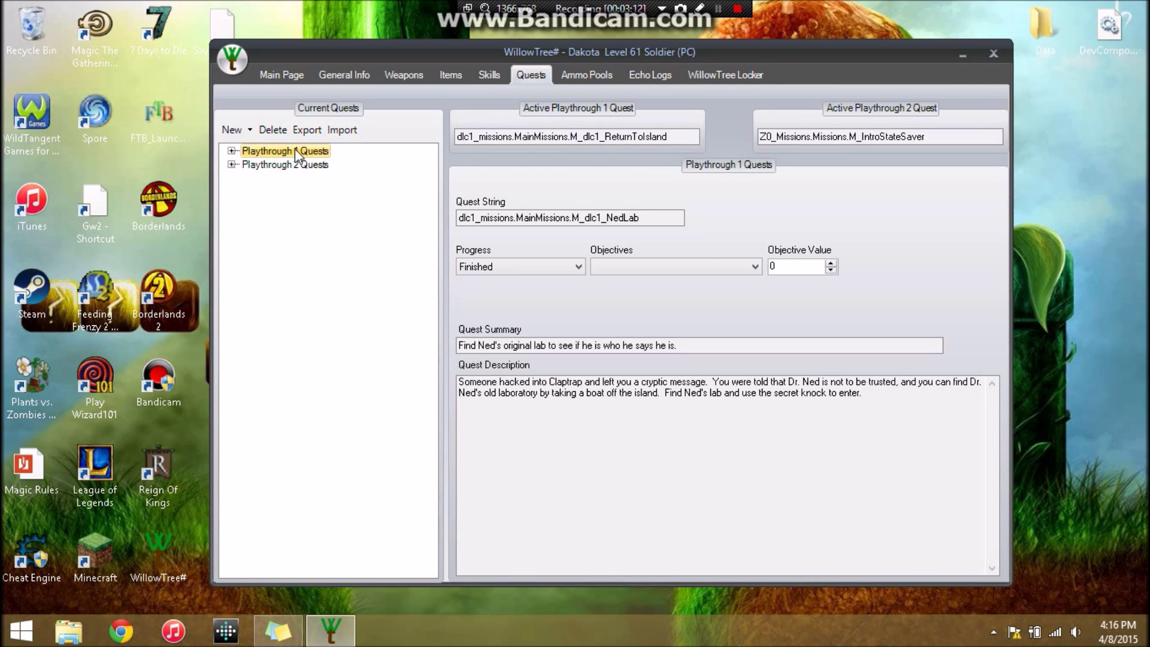
pyautogui.doubleClick(299, 152)
pyautogui.click(319, 179)
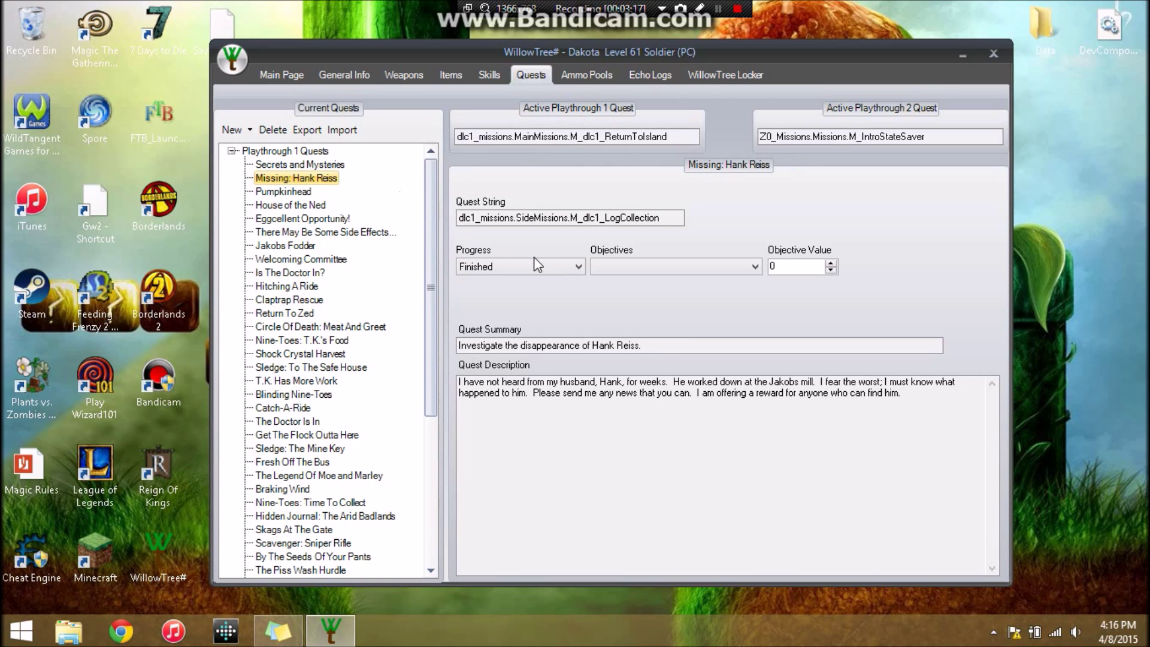
pyautogui.click(549, 270)
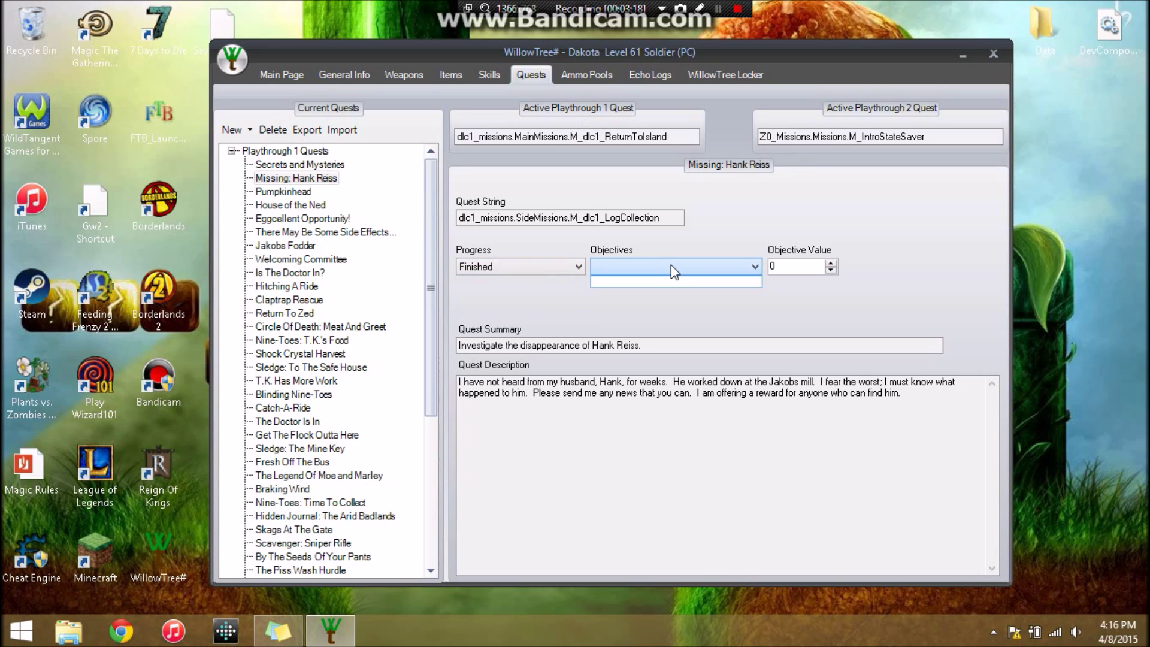
pyautogui.click(519, 270)
pyautogui.click(516, 271)
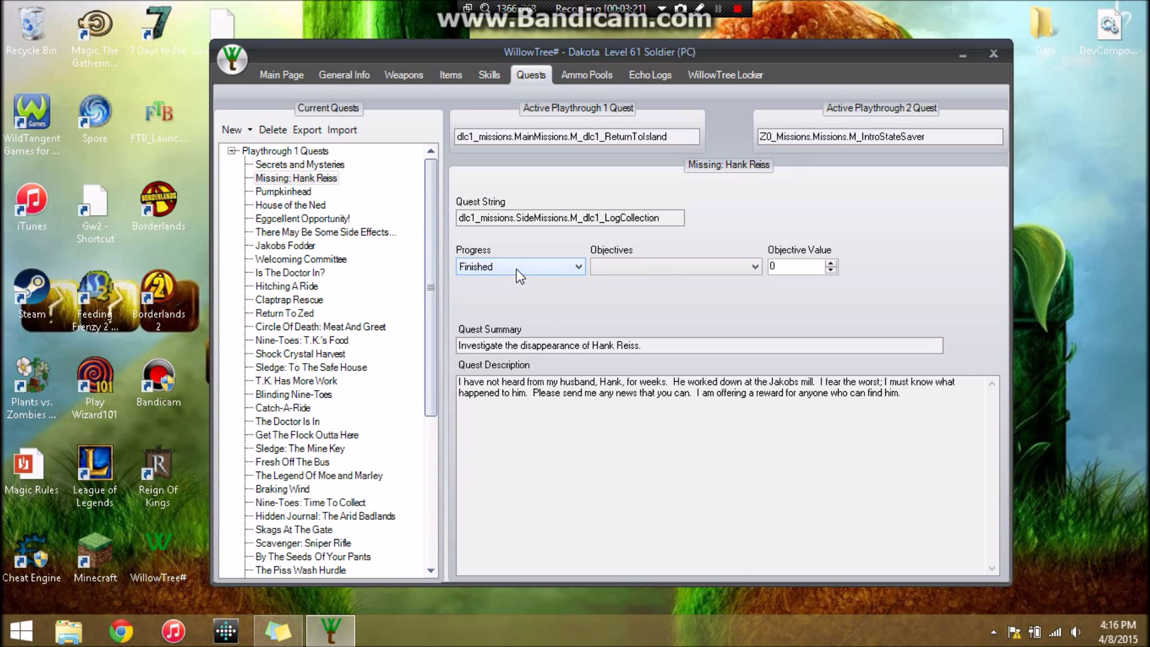
# Raise the remaining ammo of the Repeater Pistol ammo pool by a few rounds
pyautogui.click(582, 70)
pyautogui.click(263, 177)
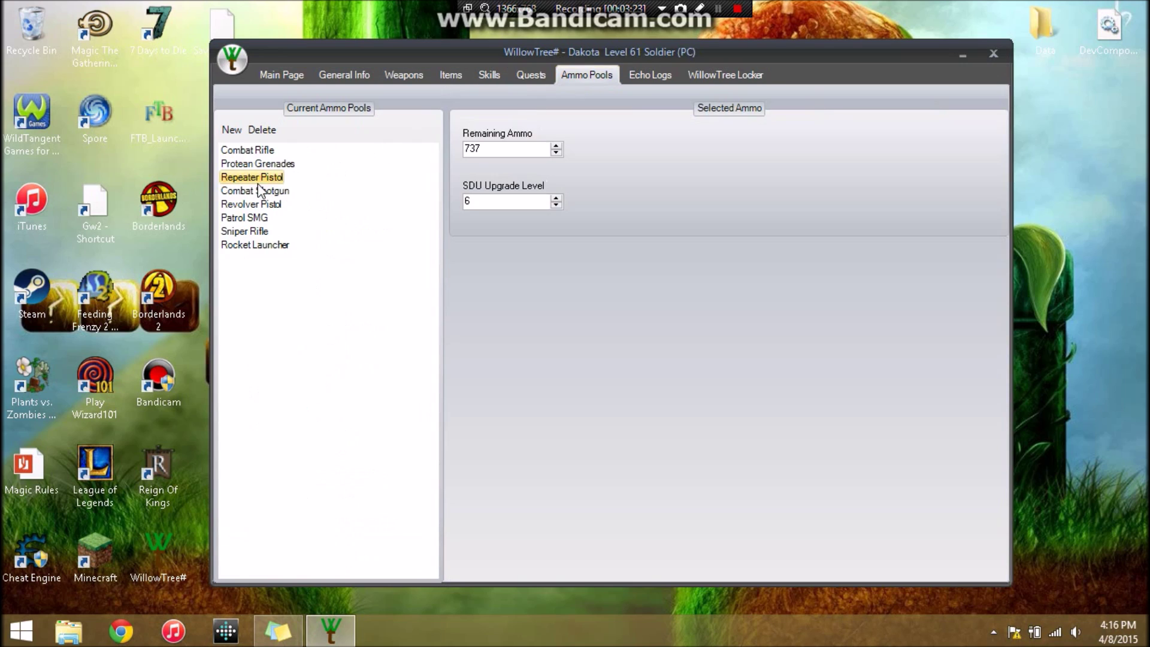
pyautogui.click(556, 146)
pyautogui.click(555, 146)
pyautogui.click(556, 146)
pyautogui.click(556, 147)
# Look over the echo logs and the WillowTree Locker
pyautogui.click(650, 72)
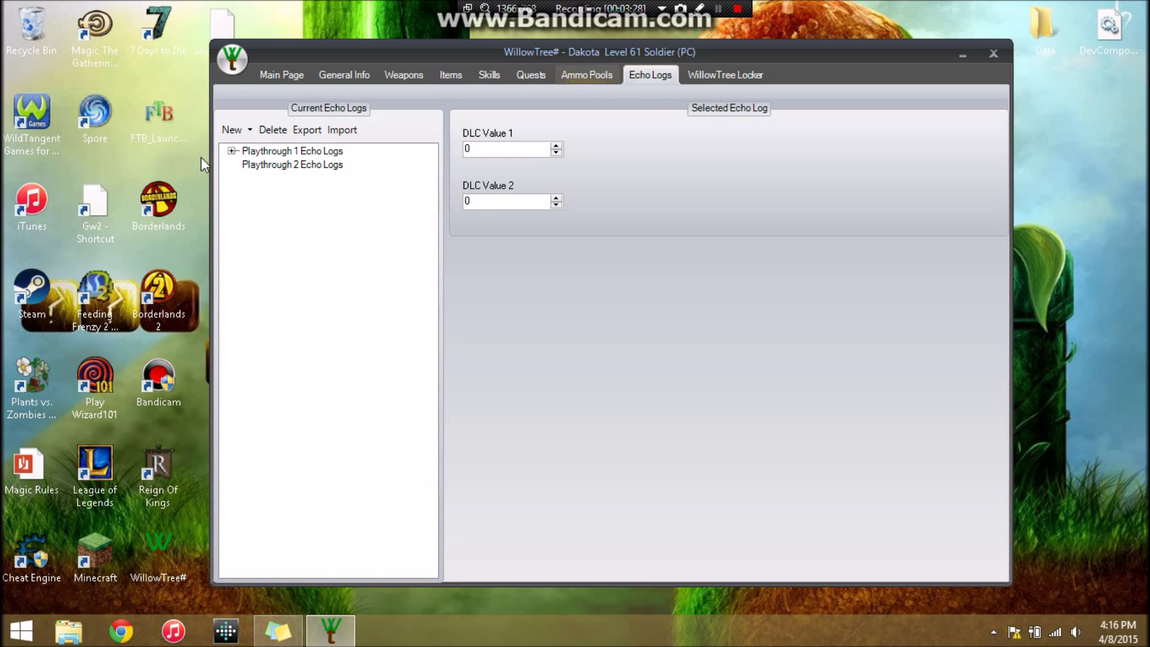
pyautogui.click(738, 84)
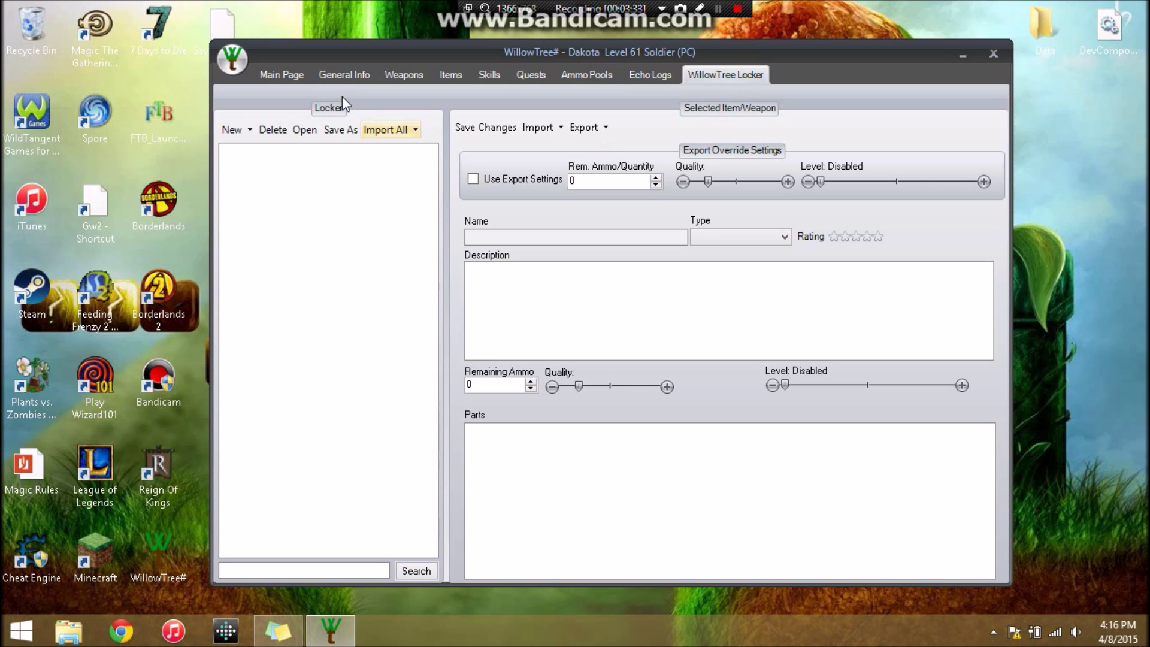
# Revisit the character's general info and return to the weapon backpack
pyautogui.click(407, 83)
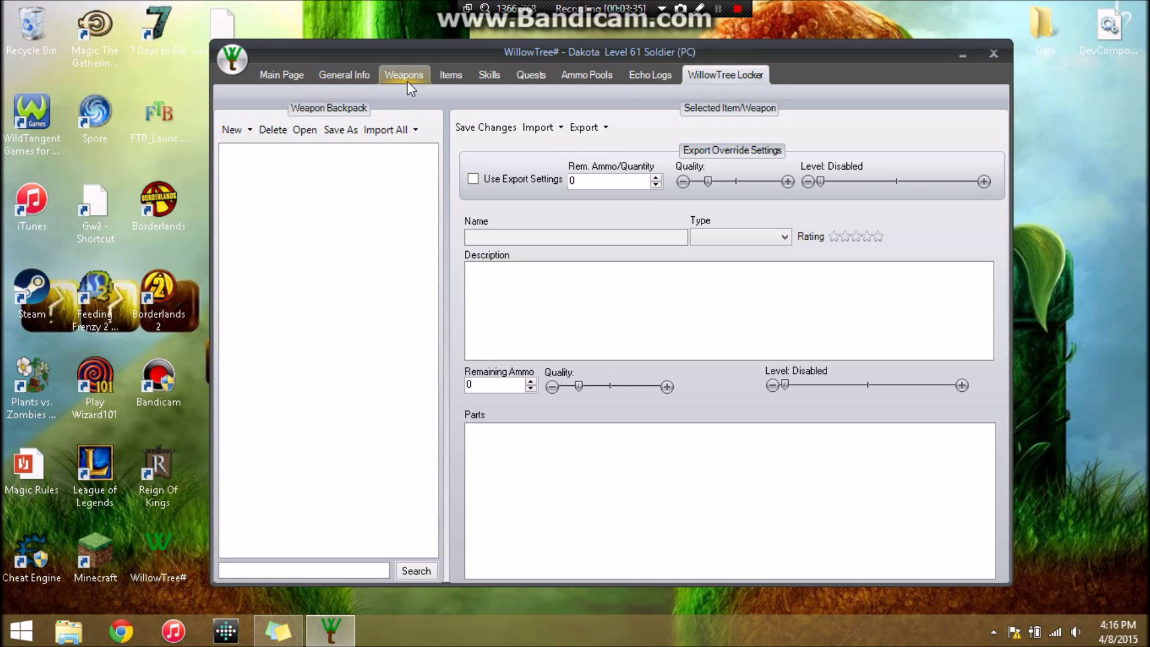
pyautogui.click(365, 76)
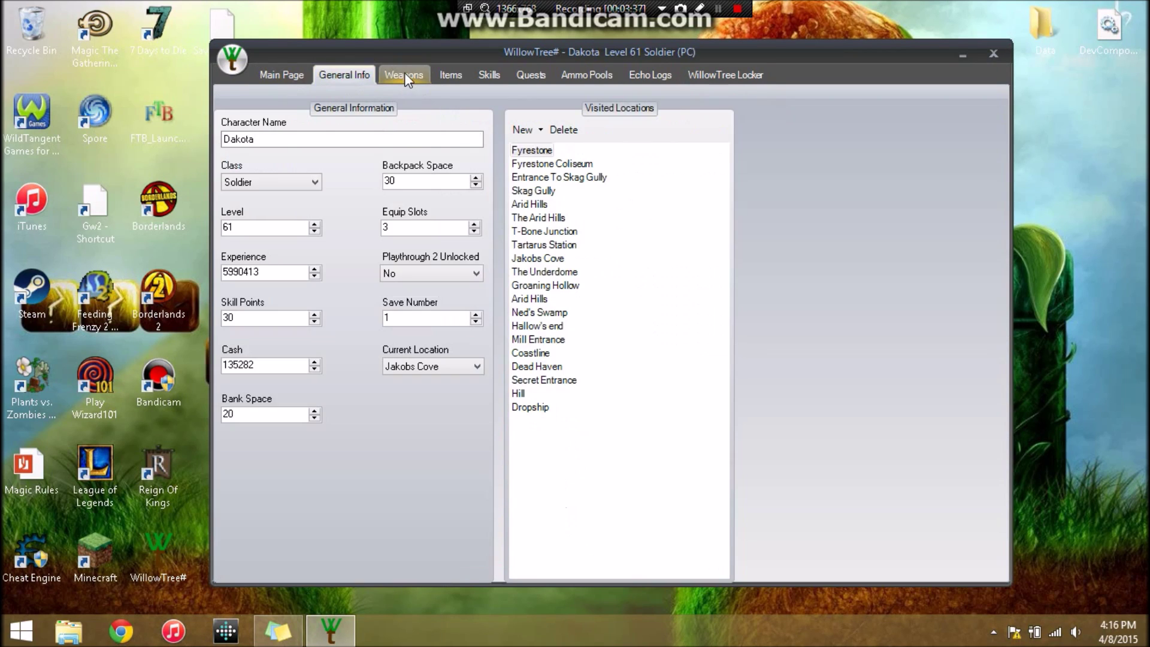
pyautogui.click(404, 73)
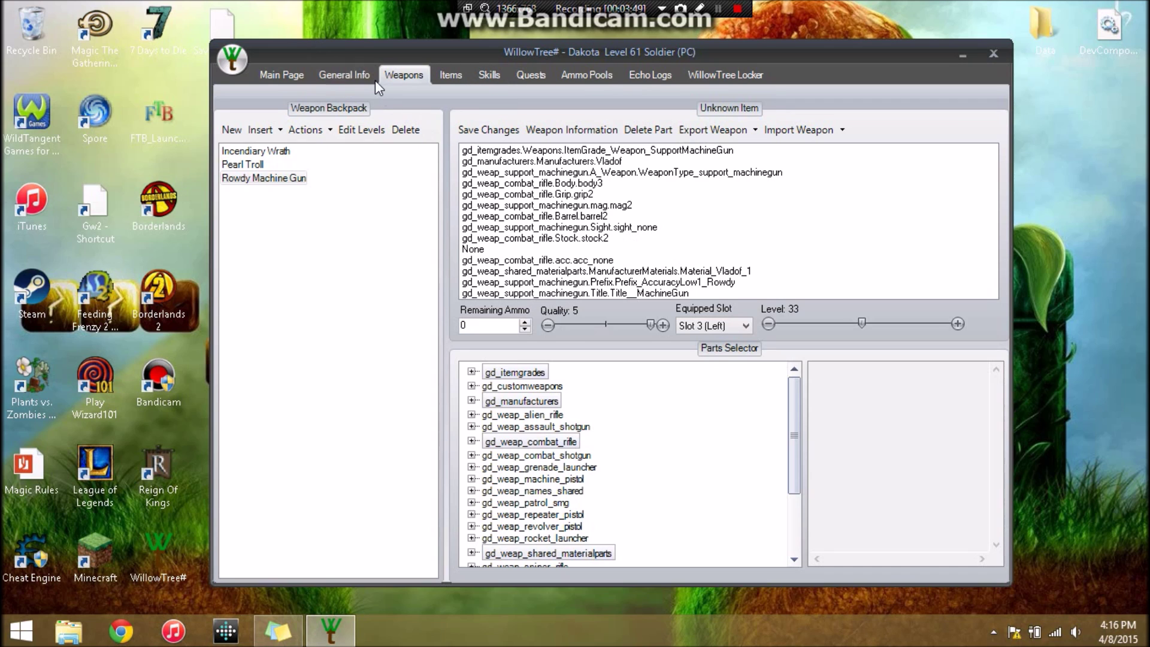
pyautogui.click(359, 80)
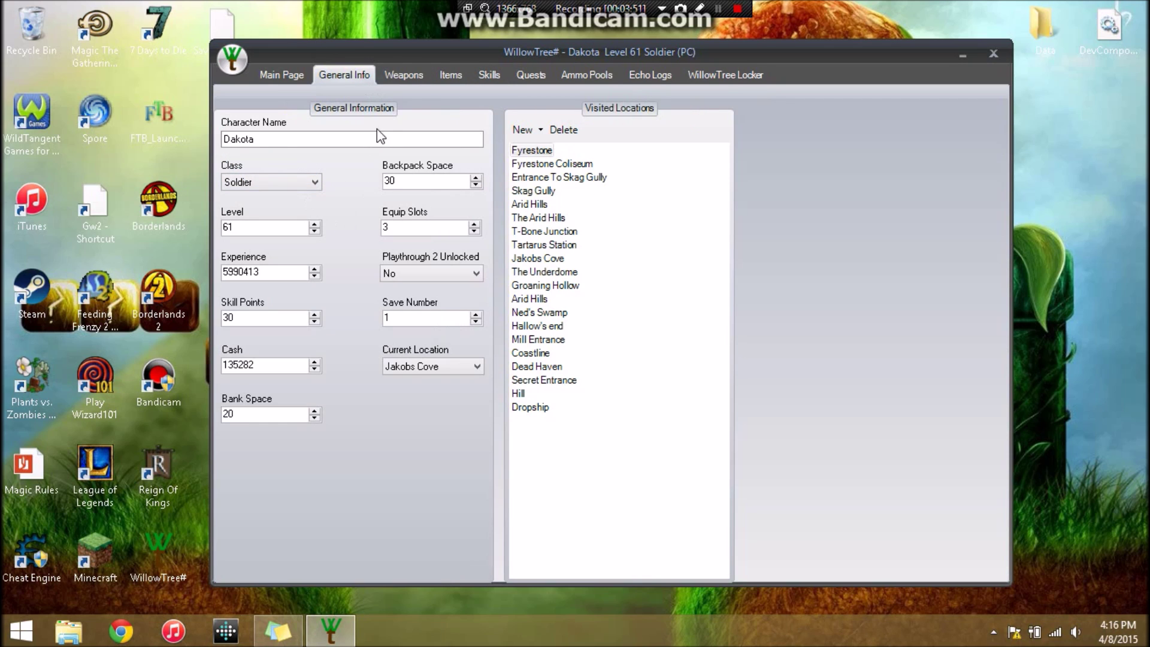
pyautogui.click(410, 76)
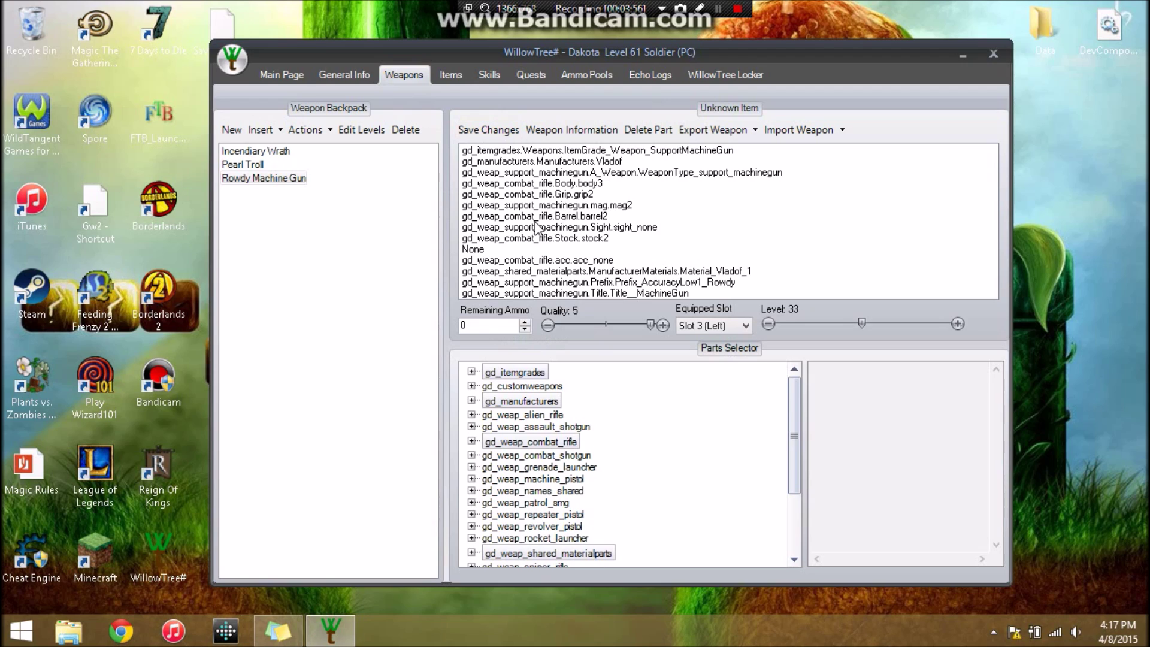
# Switch to the browser showing the Gear Calculator page of the Borderlands modding wiki
pyautogui.hotkey('alt', 'Tab')
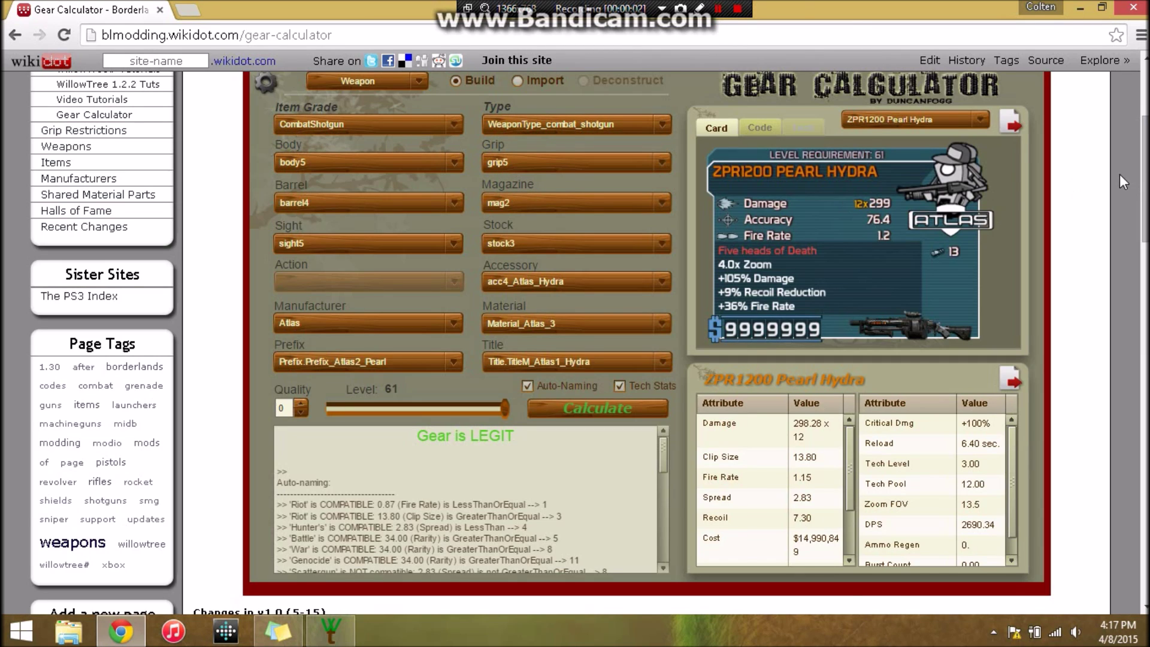
pyautogui.press('F12')
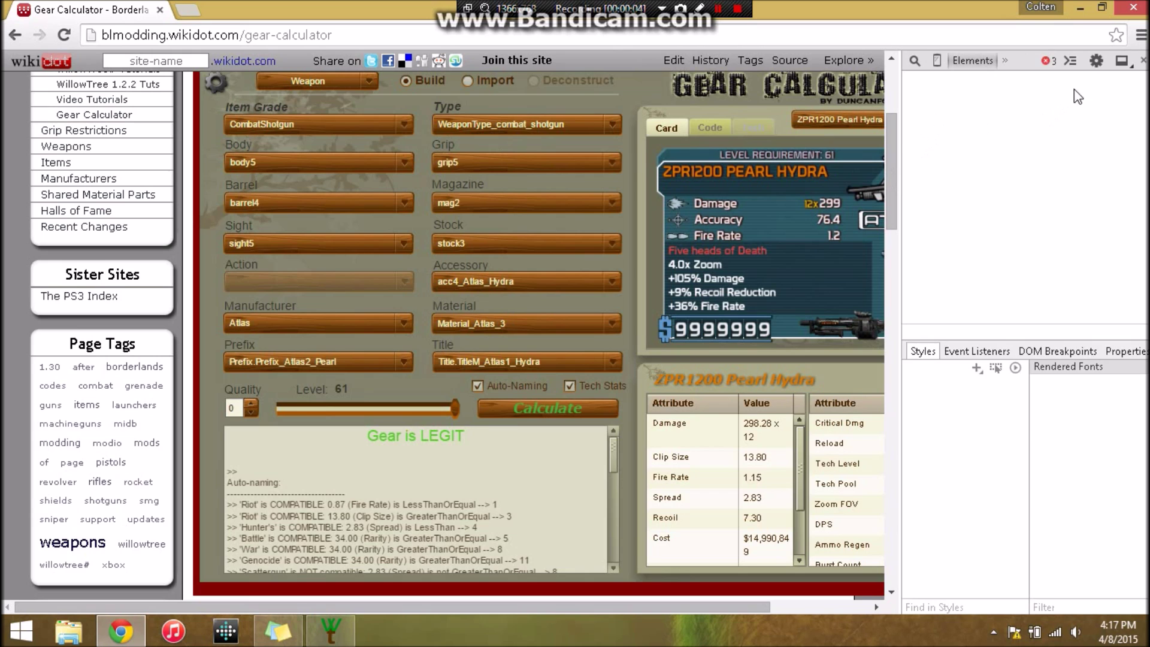
pyautogui.press('F12')
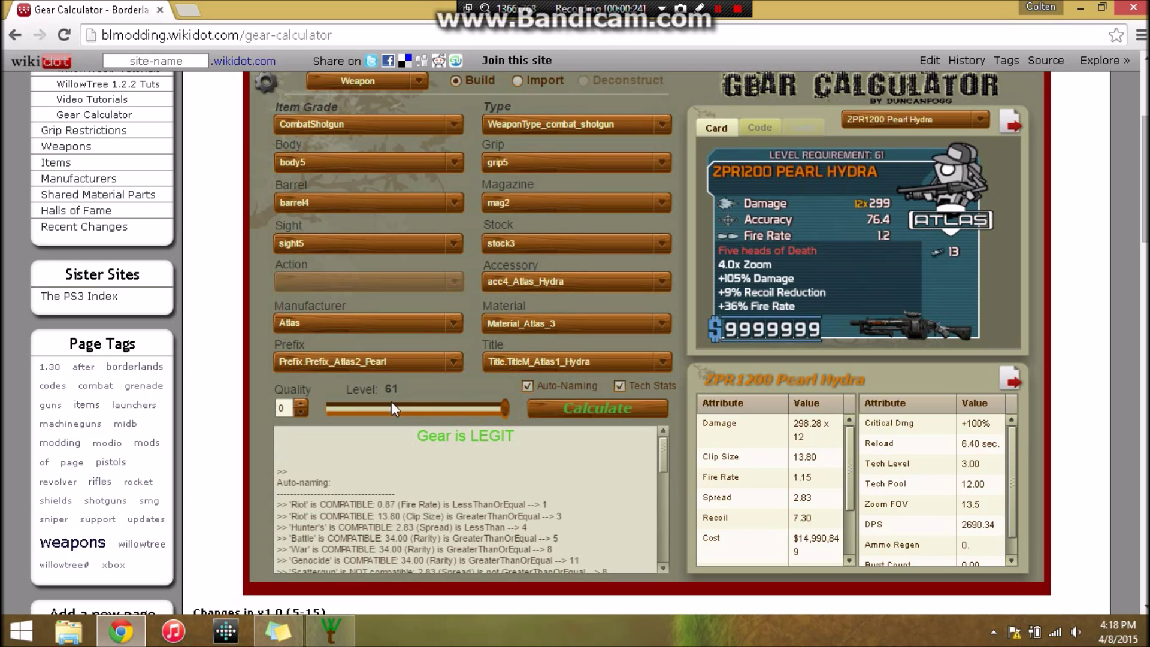
# Set the Pearl Hydra's level to 0 and recalculate it after checking the item grade and body options
pyautogui.moveTo(455, 408); pyautogui.dragTo(321, 400)
pyautogui.click(421, 123)
pyautogui.click(419, 121)
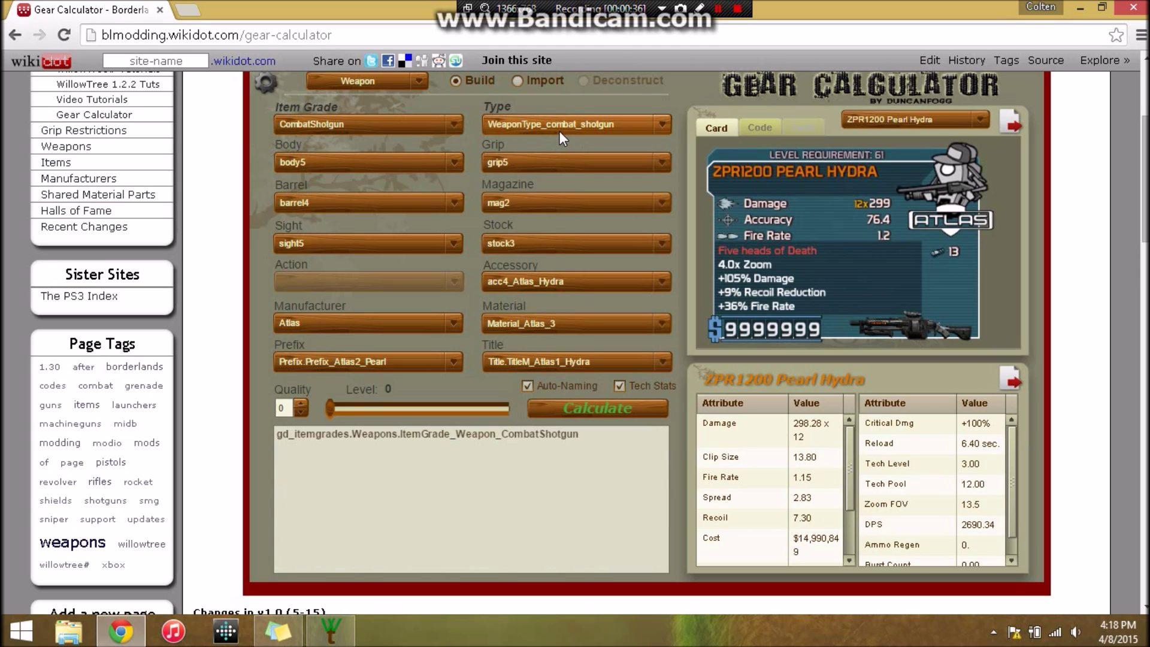
pyautogui.click(407, 165)
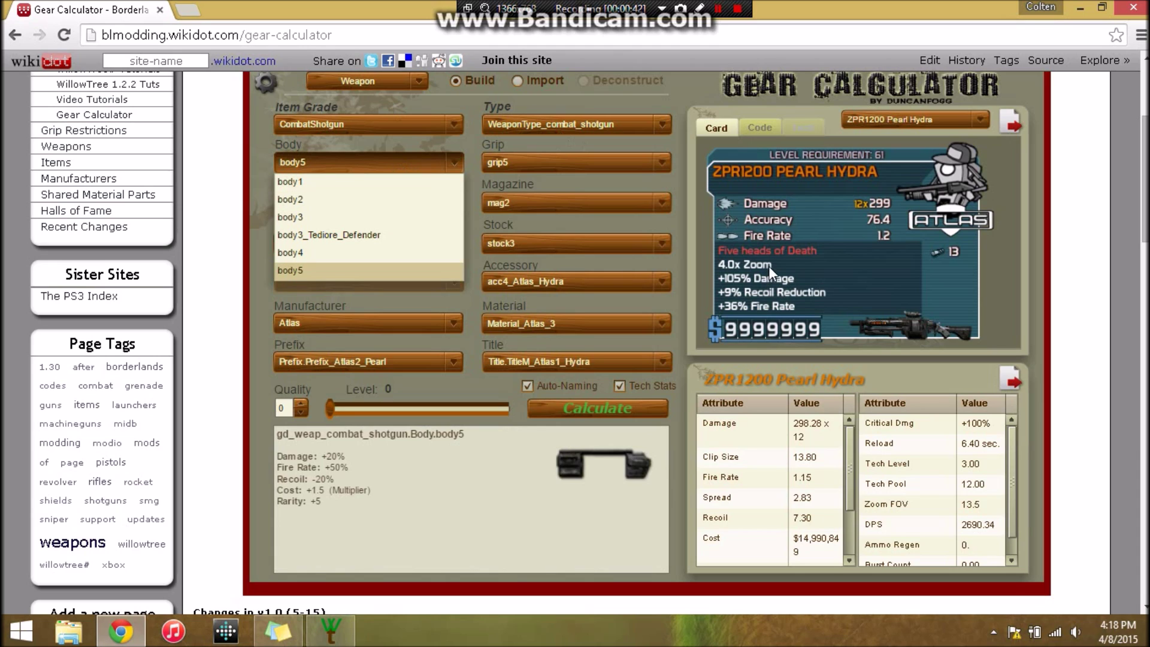
pyautogui.click(371, 159)
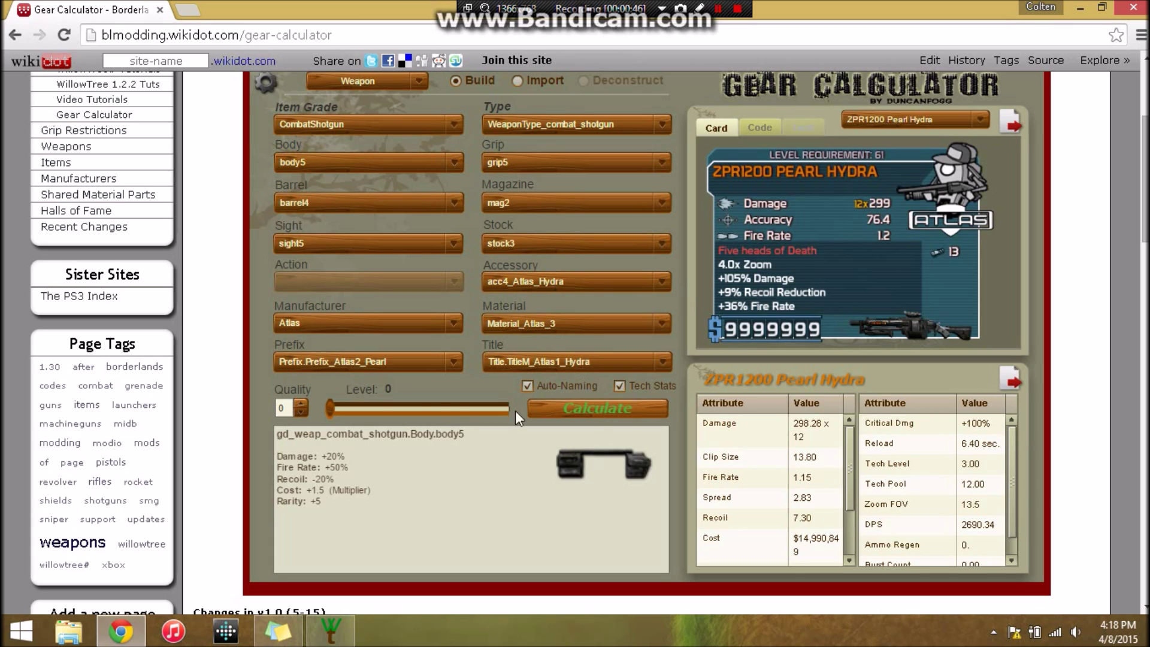
pyautogui.click(585, 412)
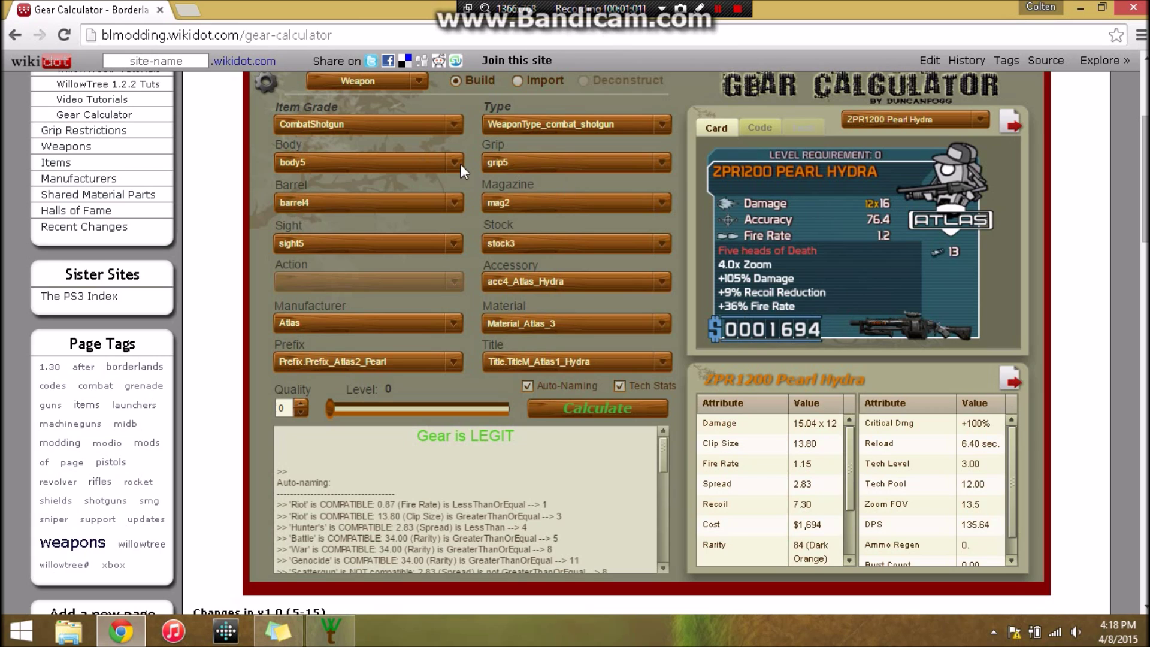
# Try body2 on the combat shotgun with a recalculation, and restore body5 with another recalculation
pyautogui.click(373, 165)
pyautogui.click(364, 206)
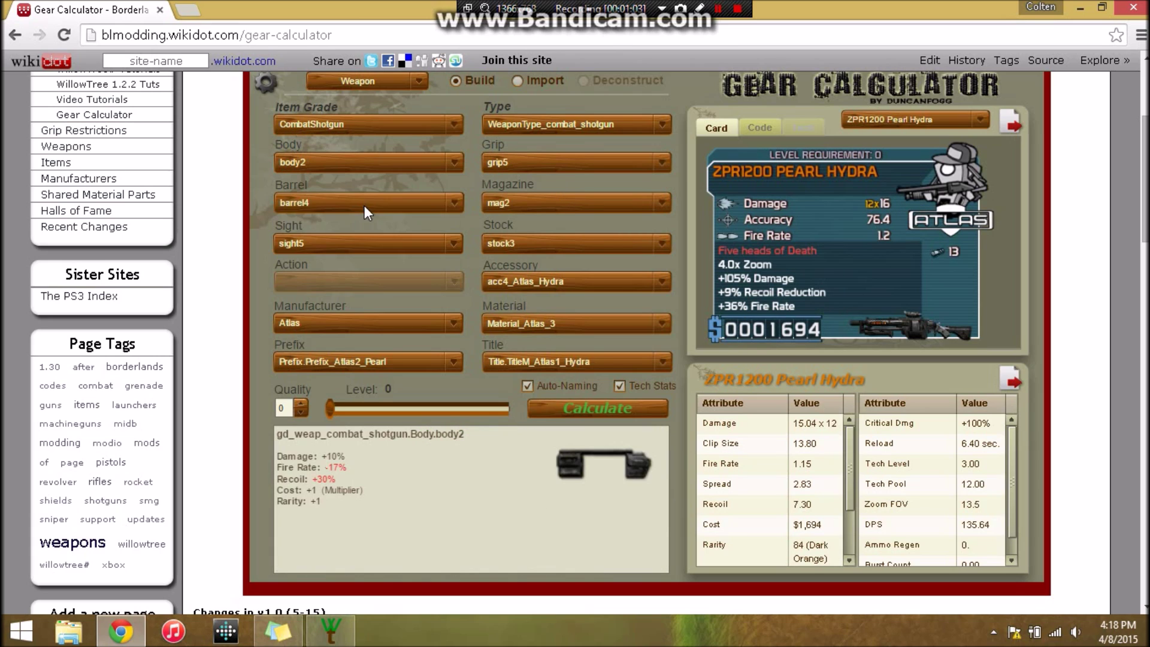
pyautogui.click(604, 408)
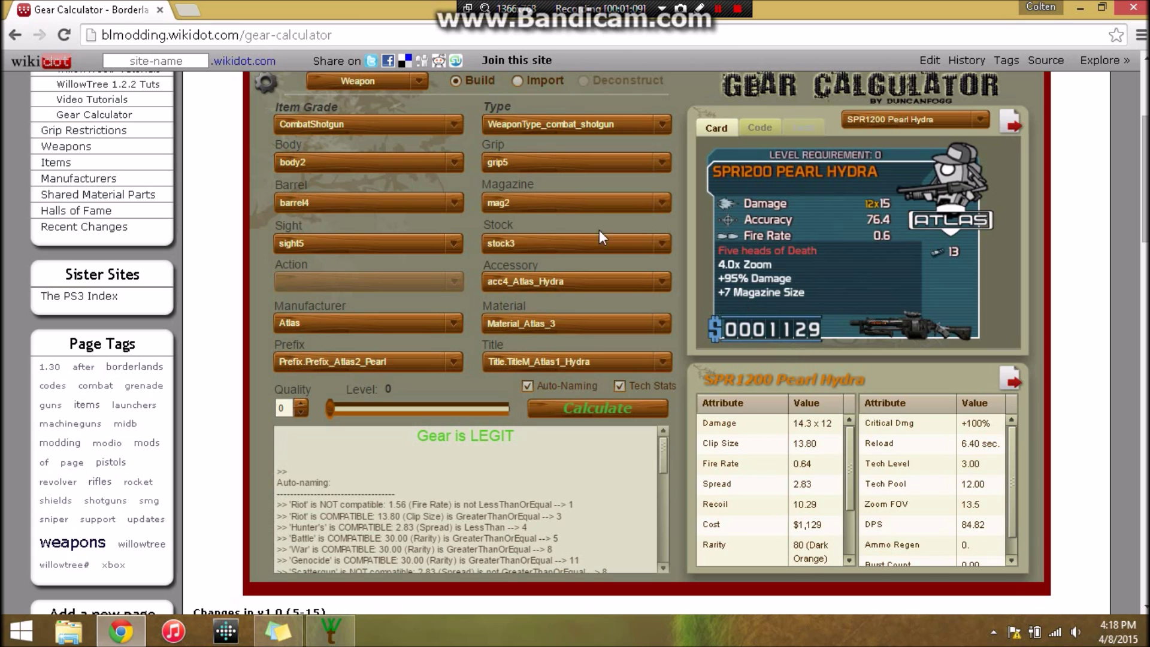
pyautogui.click(441, 171)
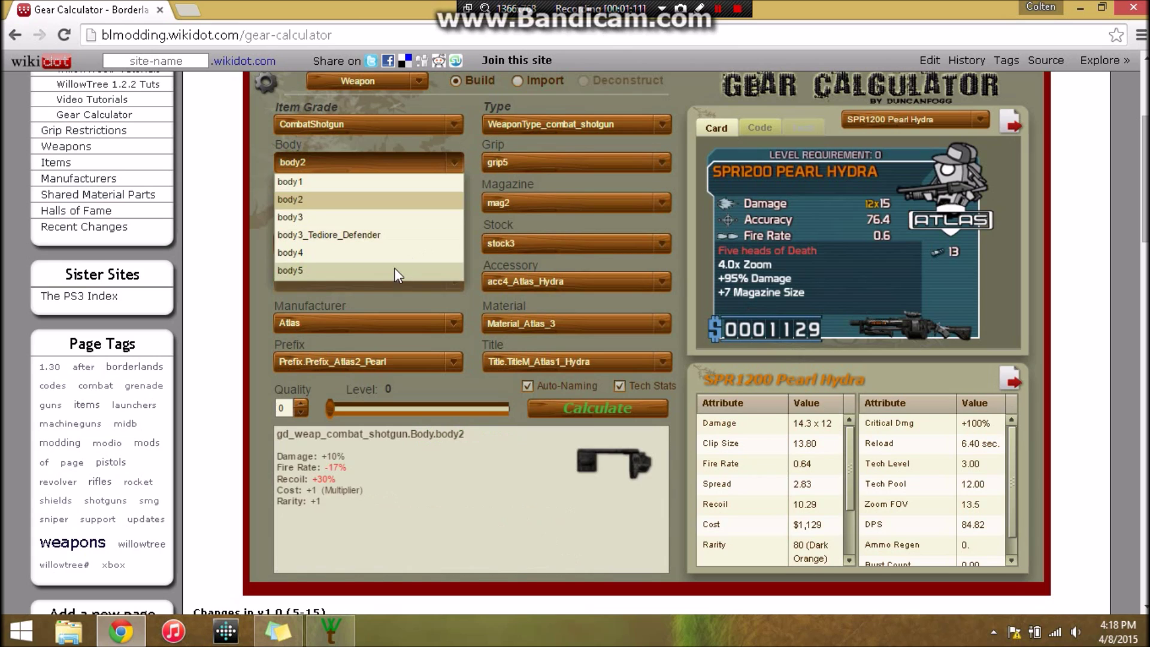
pyautogui.click(395, 269)
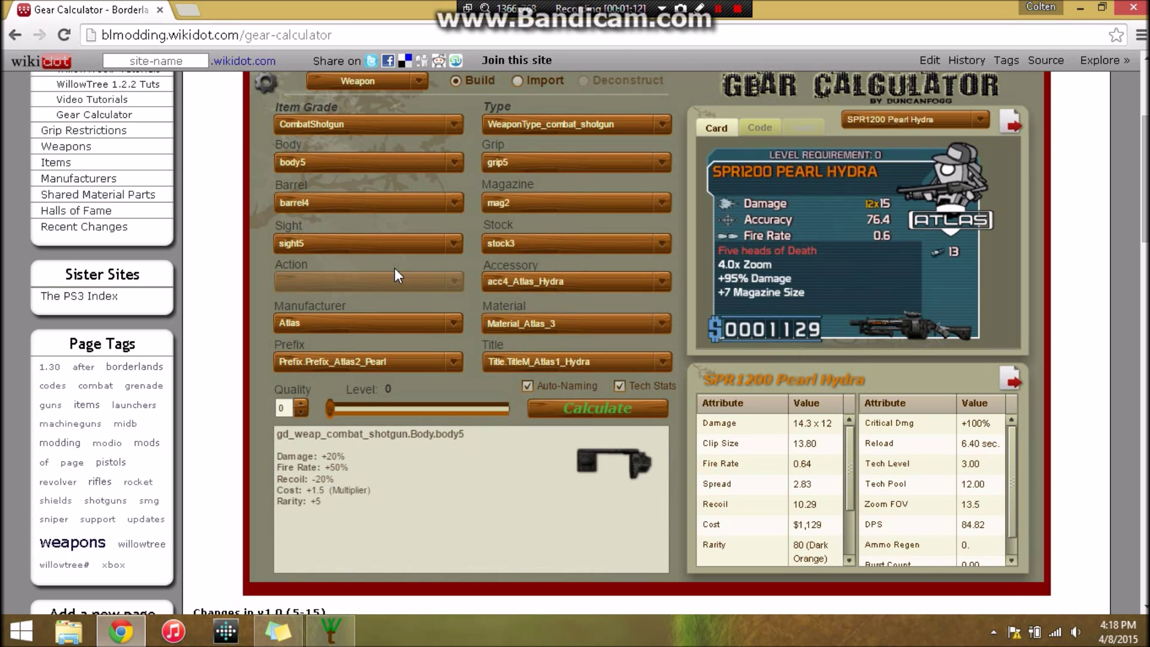
pyautogui.click(622, 404)
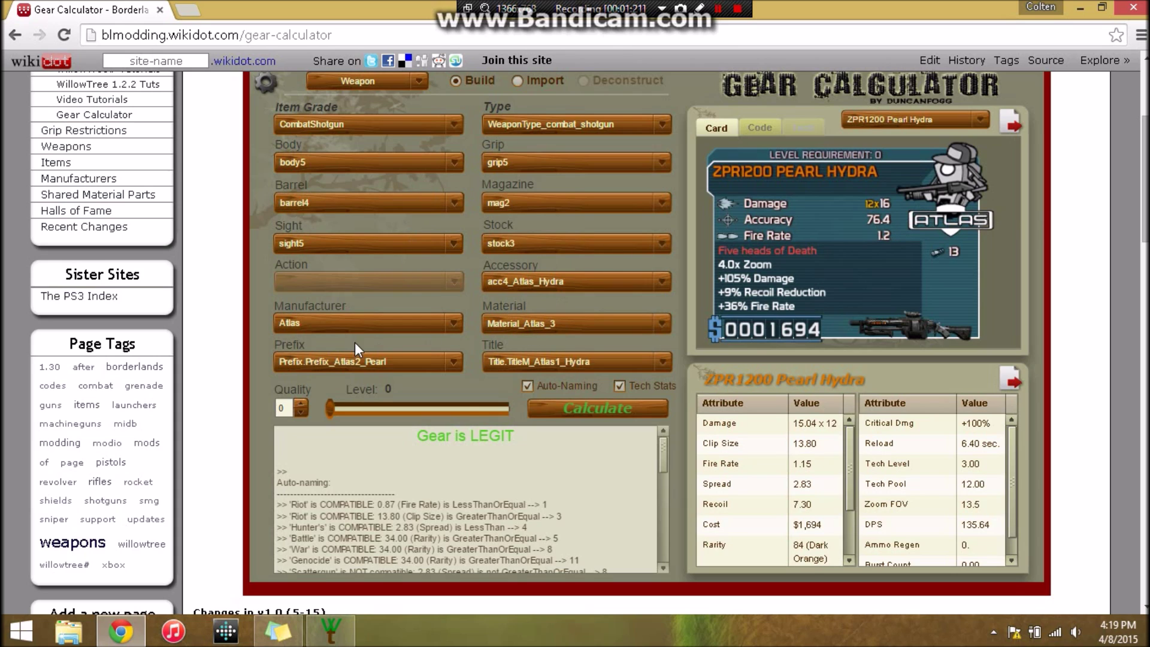
# Look over the manufacturer, material and accessory options, keeping Material_Atlas_3 and acc4_Atlas_Hydra selected
pyautogui.click(378, 326)
pyautogui.click(376, 327)
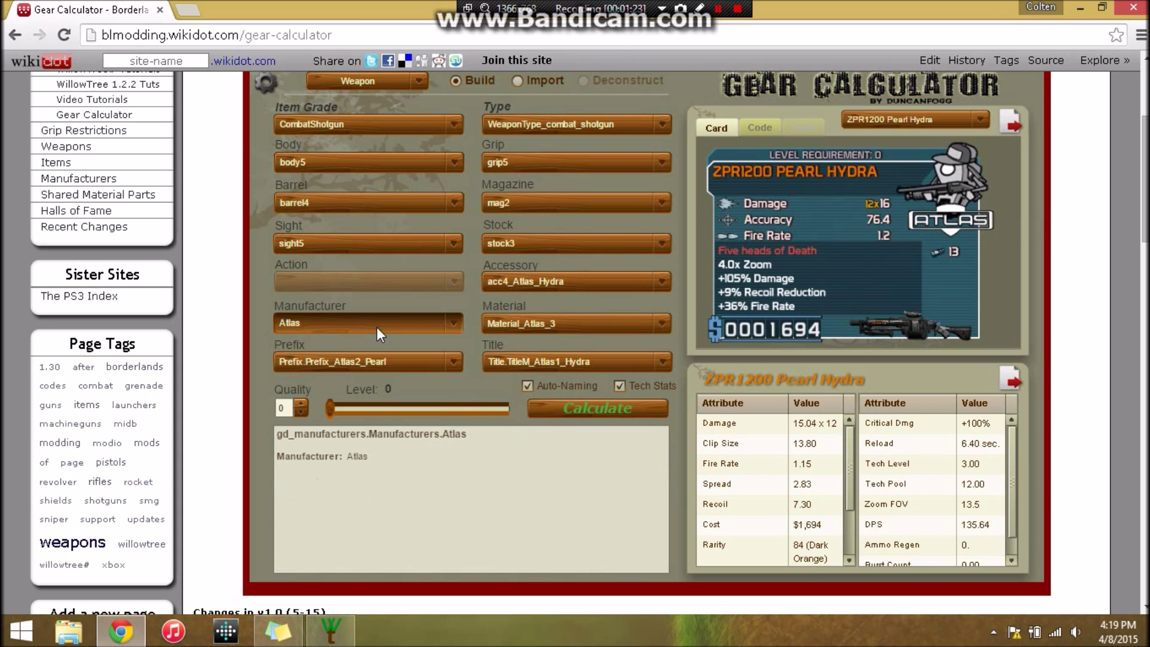
pyautogui.click(548, 329)
pyautogui.scroll(-1, 554, 359)
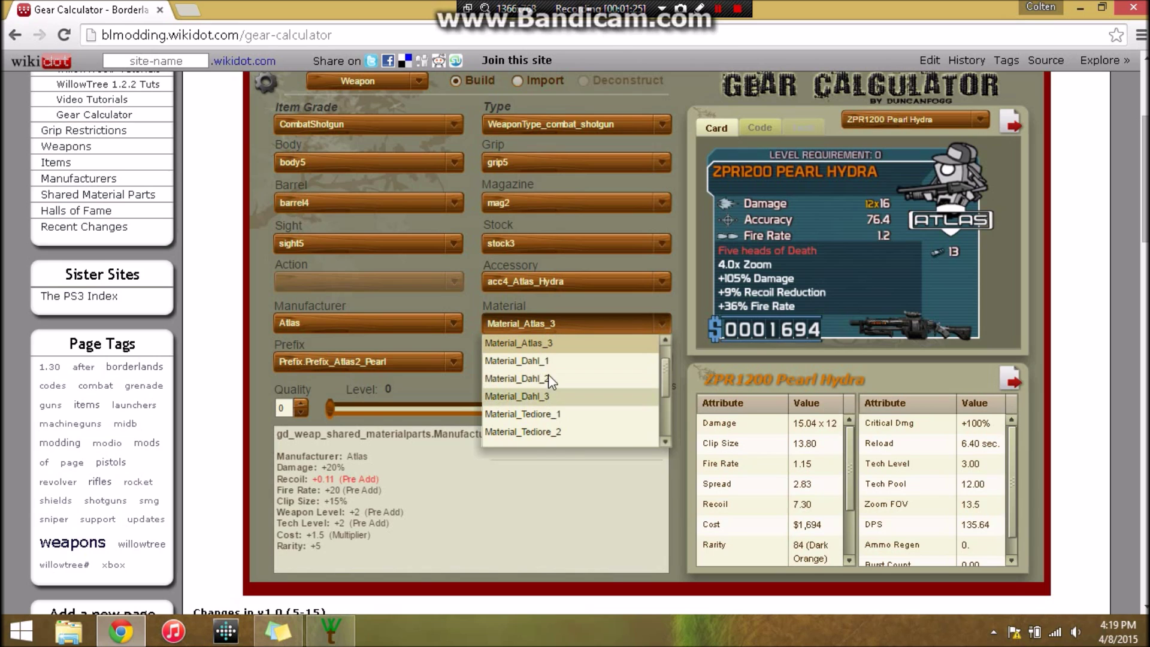
pyautogui.click(558, 343)
pyautogui.click(577, 285)
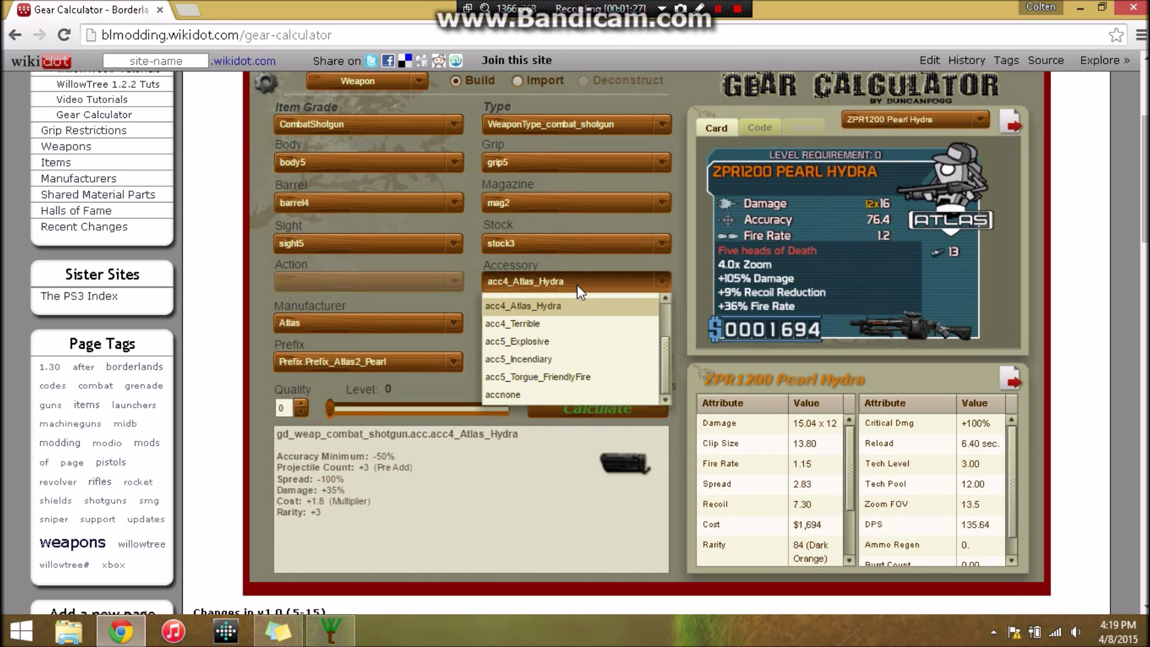
pyautogui.click(582, 307)
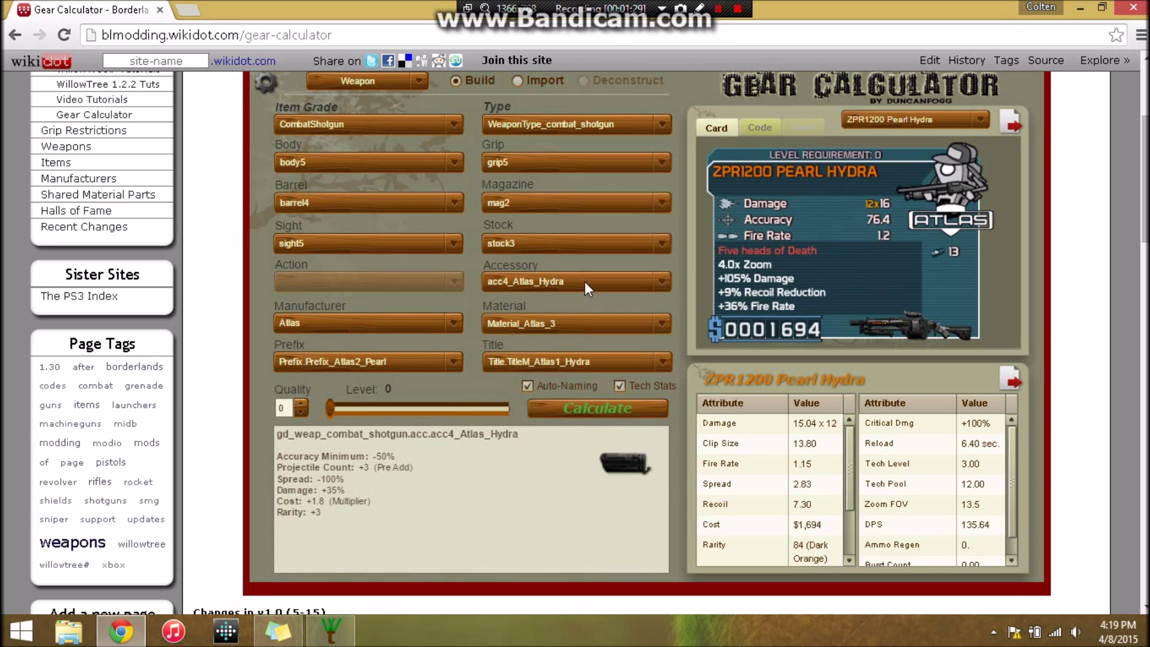
# Check the body, barrel and manufacturer options, keep Atlas as the manufacturer and recalculate the weapon
pyautogui.click(412, 167)
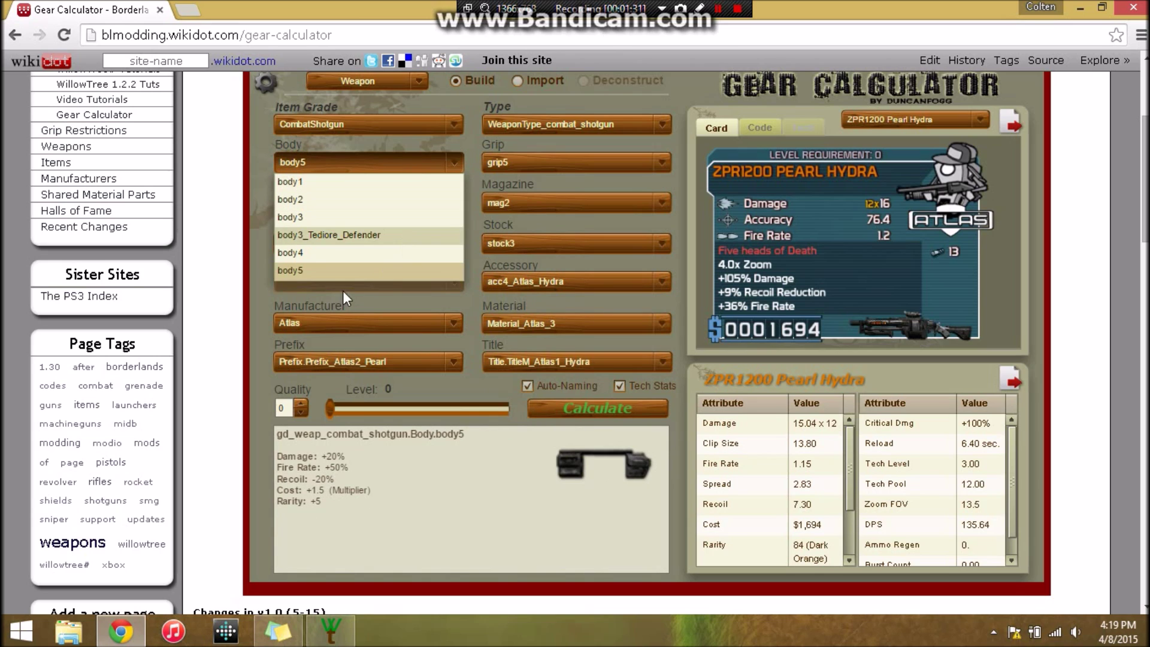
pyautogui.click(430, 154)
pyautogui.click(437, 206)
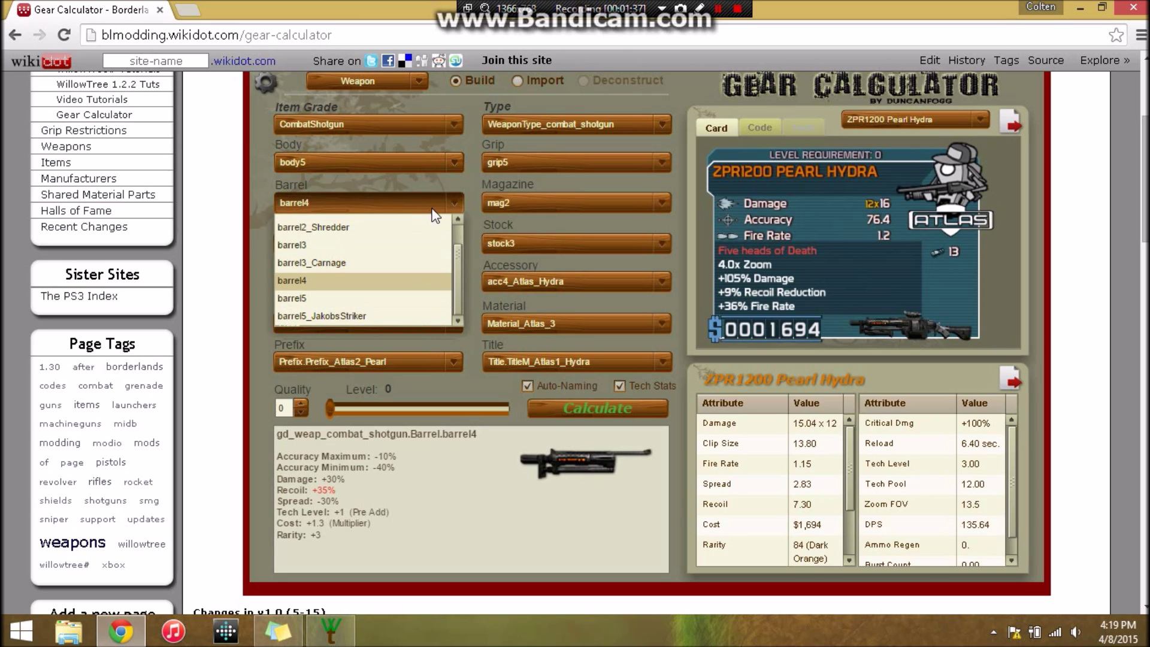
pyautogui.click(437, 208)
pyautogui.click(419, 323)
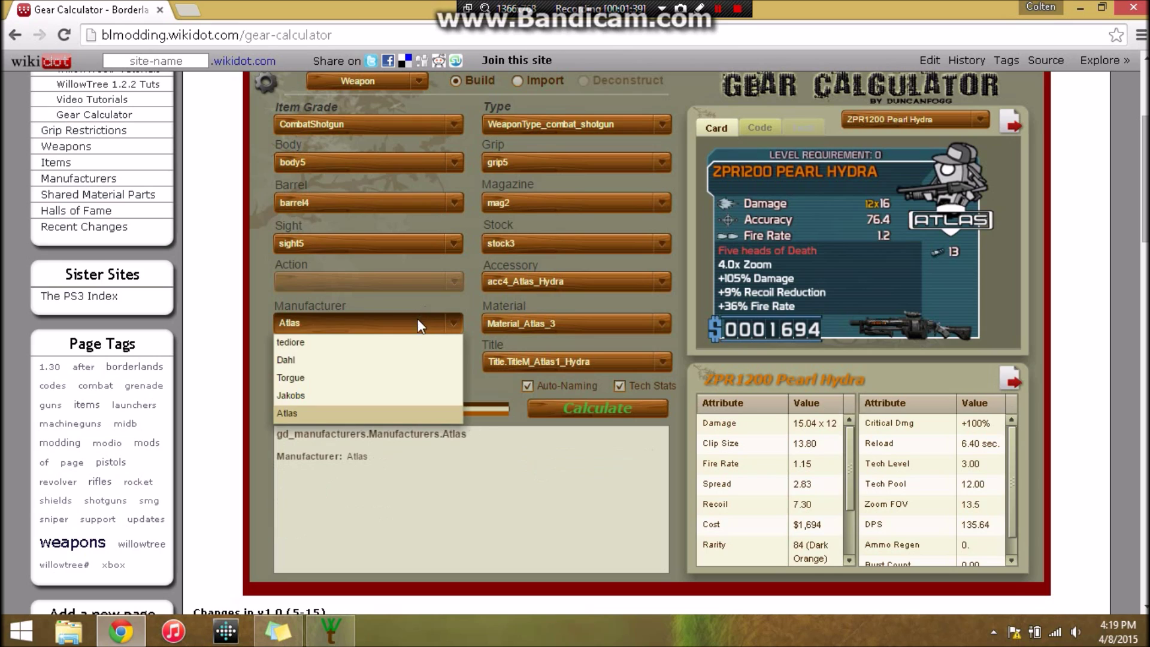
pyautogui.click(298, 413)
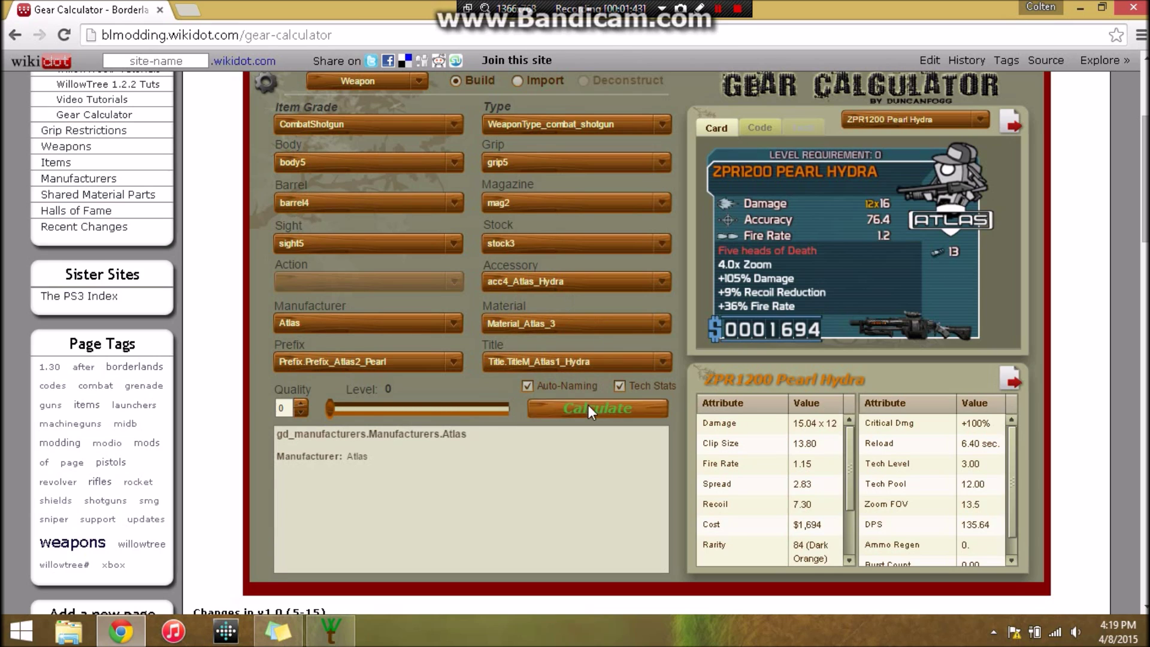
pyautogui.click(569, 410)
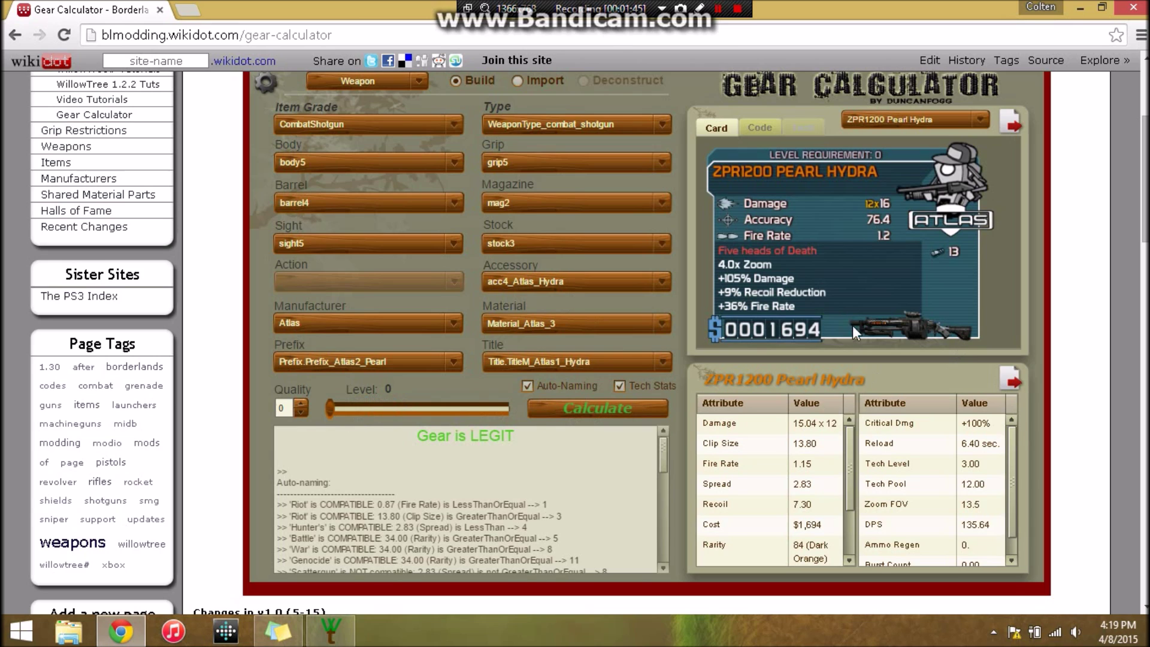
# Set the weapon's level to 61, keep barrel4 as its barrel and recalculate the gear
pyautogui.click(410, 408)
pyautogui.moveTo(404, 412); pyautogui.dragTo(634, 404)
pyautogui.click(572, 406)
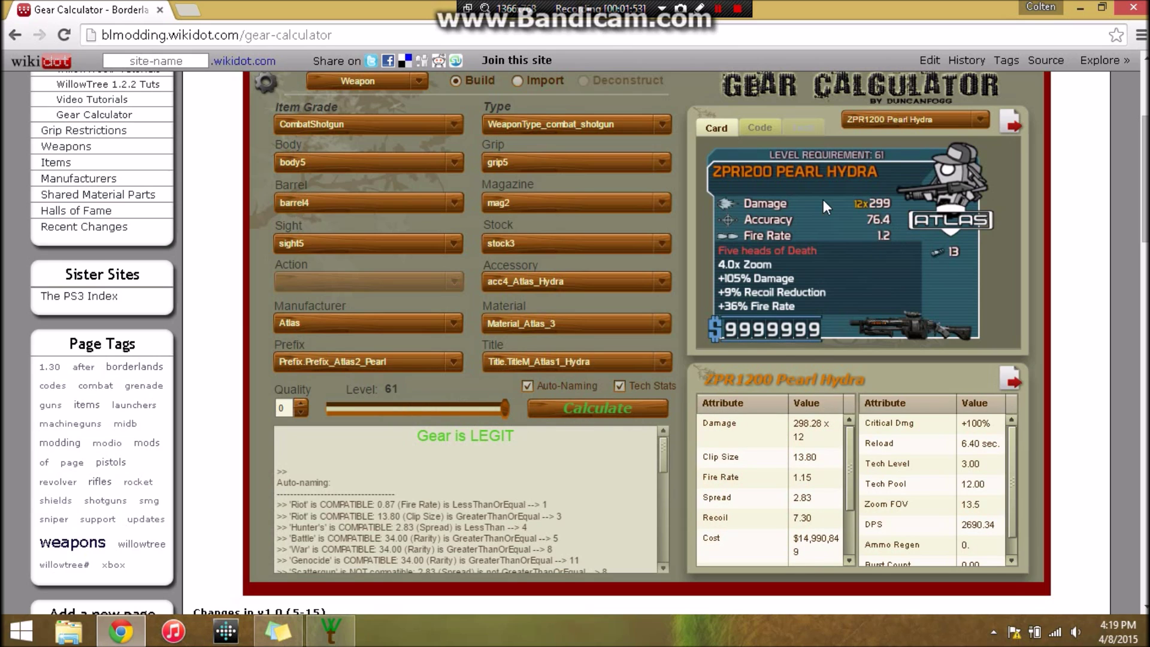
pyautogui.click(421, 202)
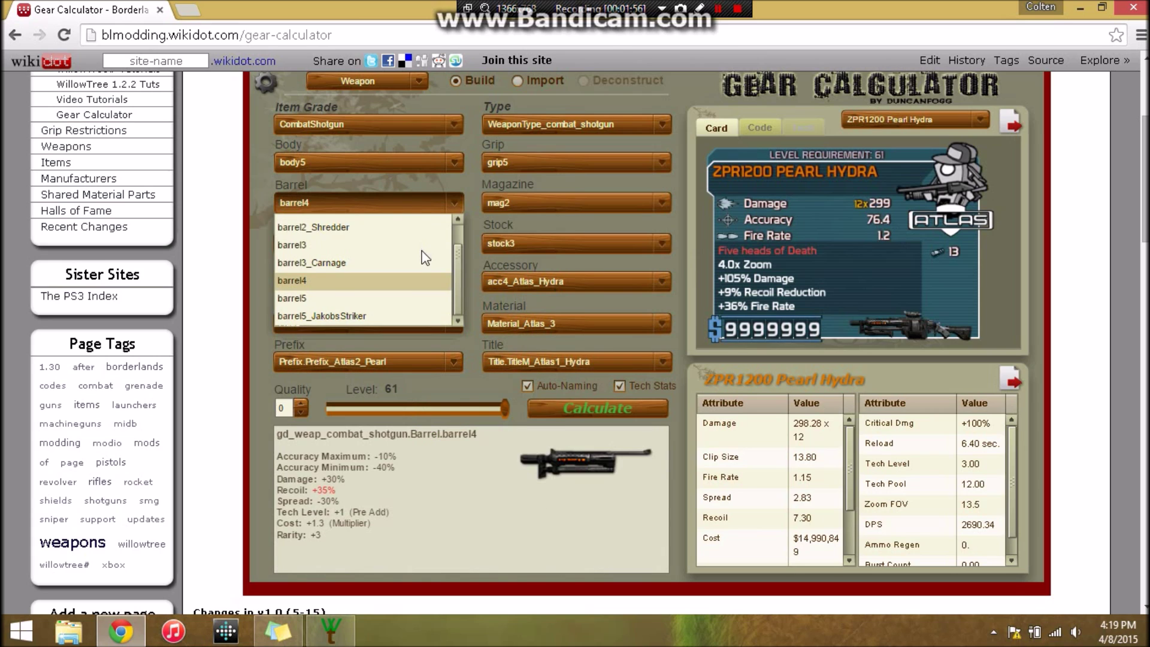
pyautogui.click(395, 284)
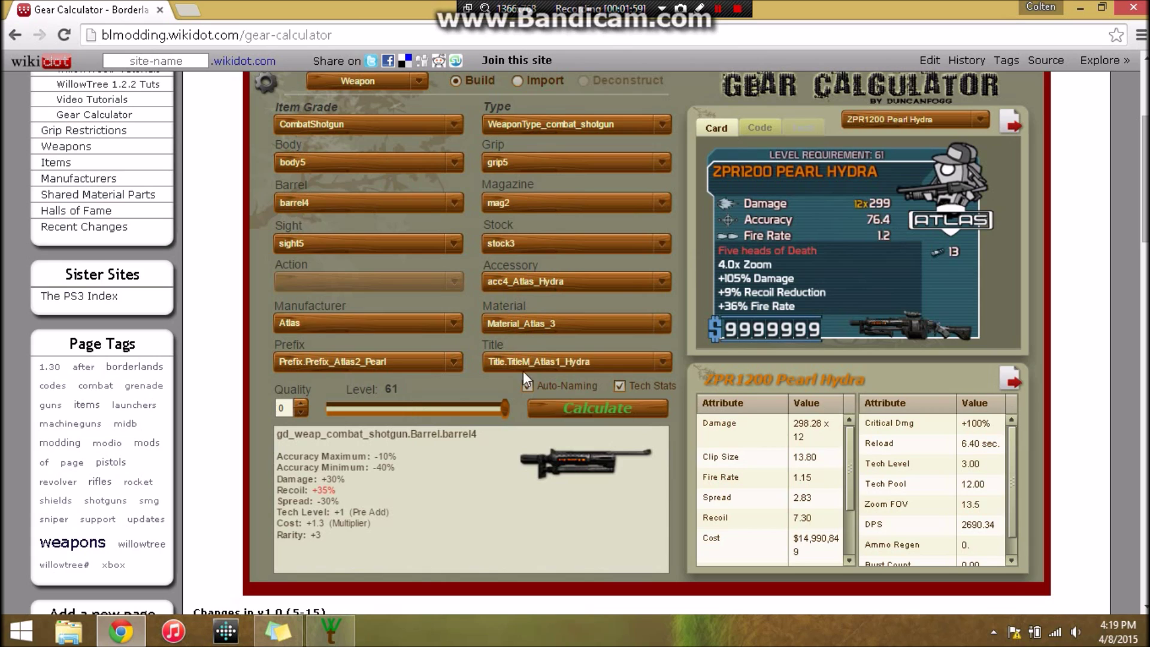
pyautogui.click(599, 414)
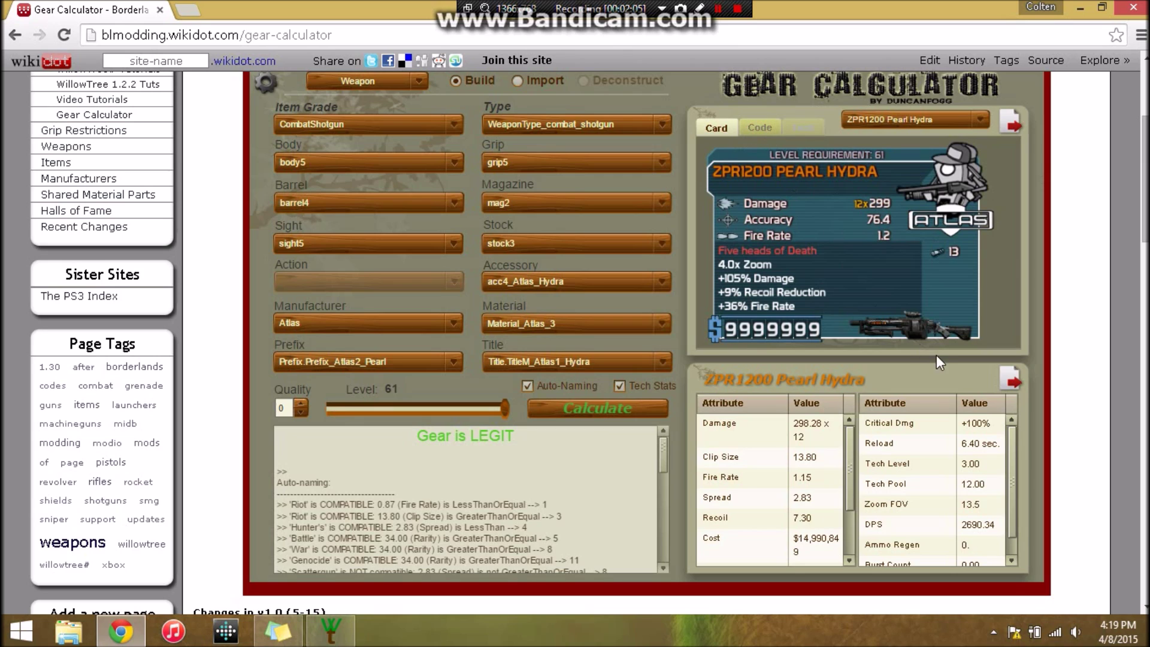
# Copy the Pearl Hydra's part code from the calculator and switch back to WillowTree#
pyautogui.click(753, 127)
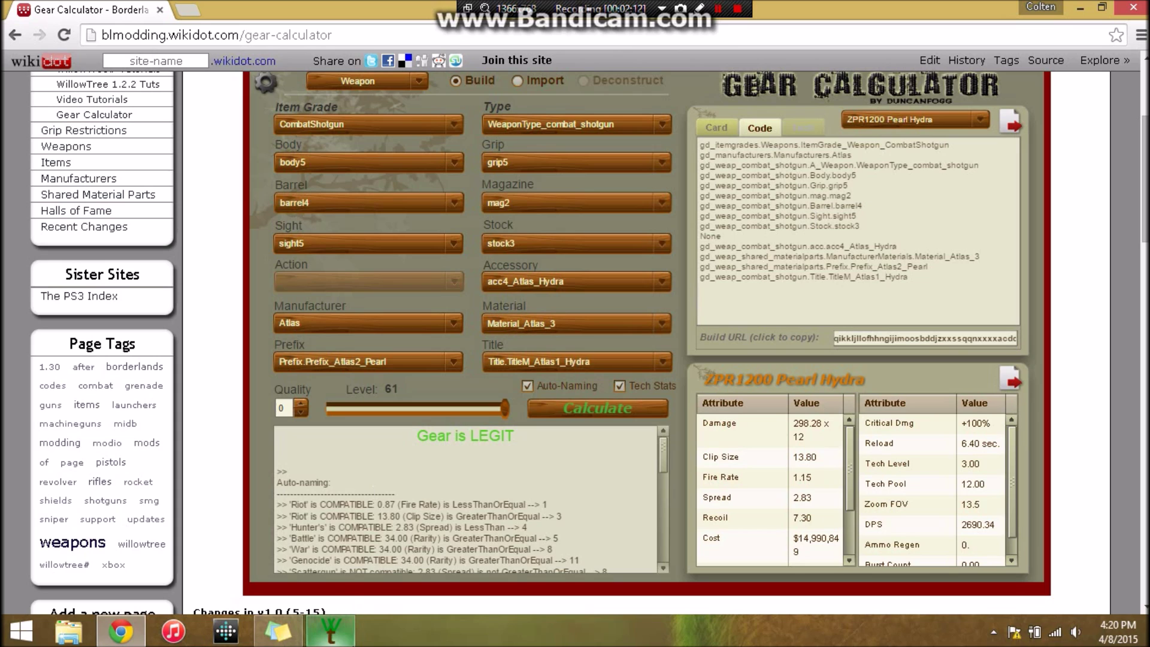
pyautogui.click(121, 630)
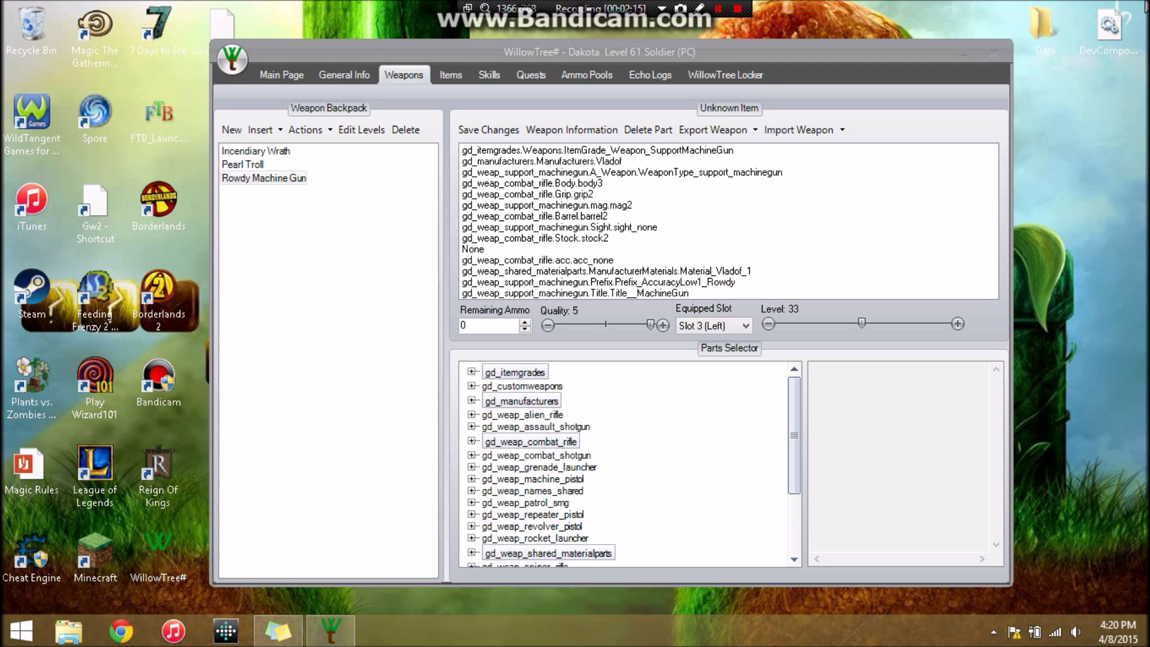
# Add a new weapon to the backpack, importing the Pearl Hydra code from the clipboard, and save the changes
pyautogui.click(231, 133)
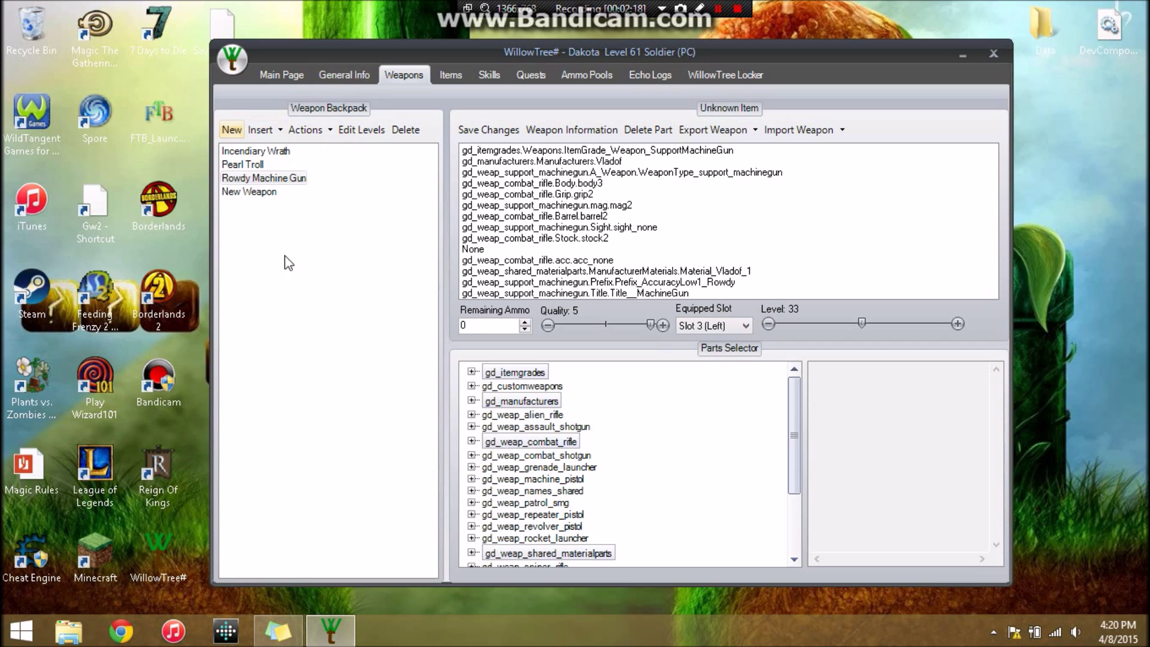
pyautogui.click(284, 195)
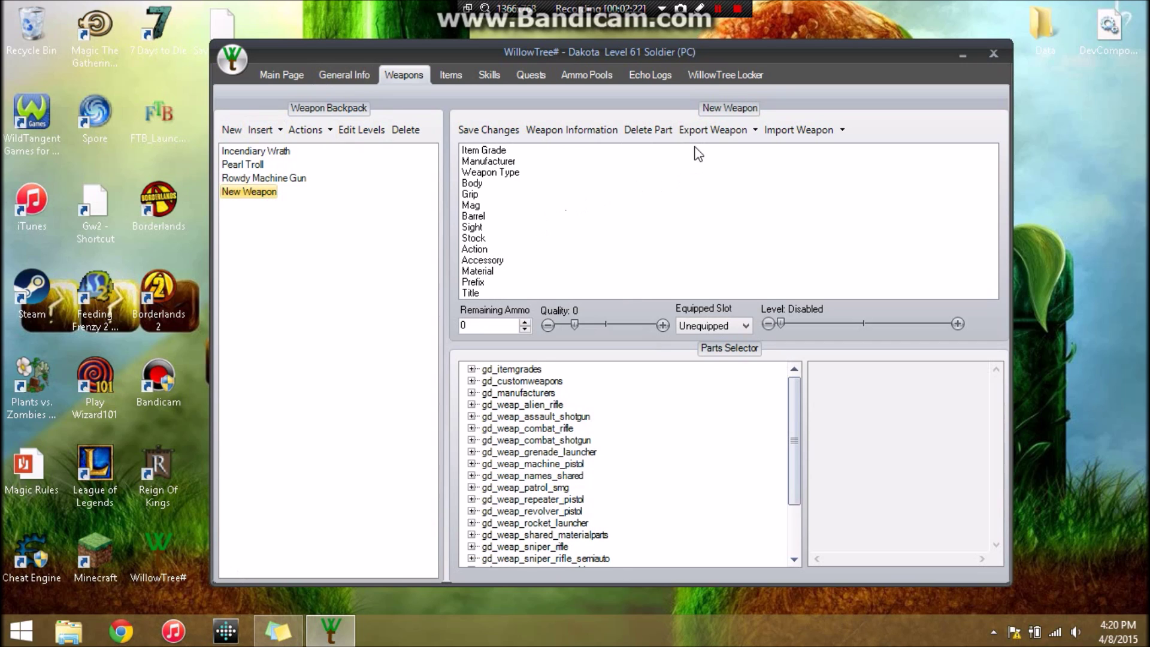
pyautogui.click(832, 128)
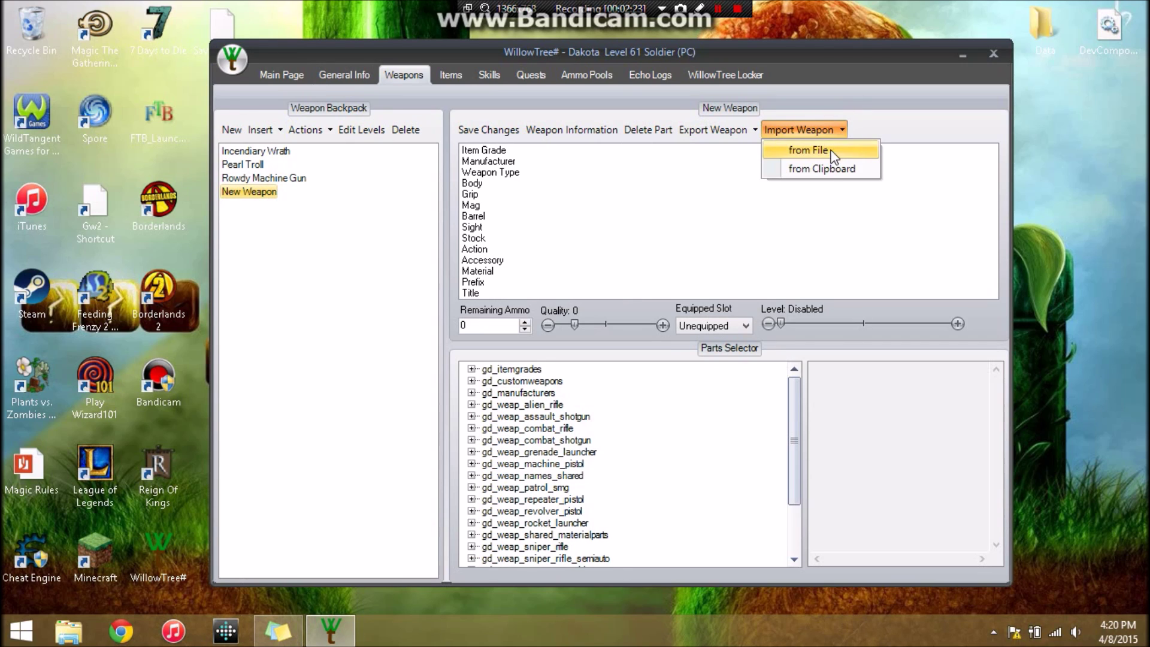
pyautogui.click(821, 168)
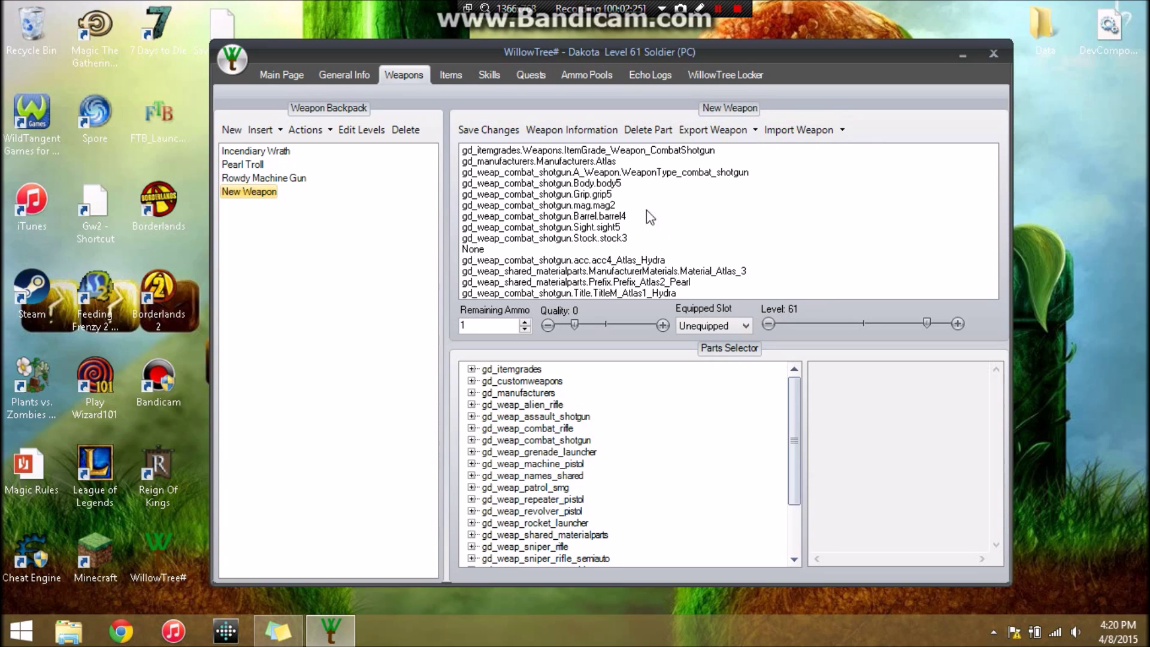
pyautogui.click(469, 132)
# Review the parts of Pearl Troll and Pearl Hydra, and revisit the main page and general info before returning to the weapons
pyautogui.click(260, 165)
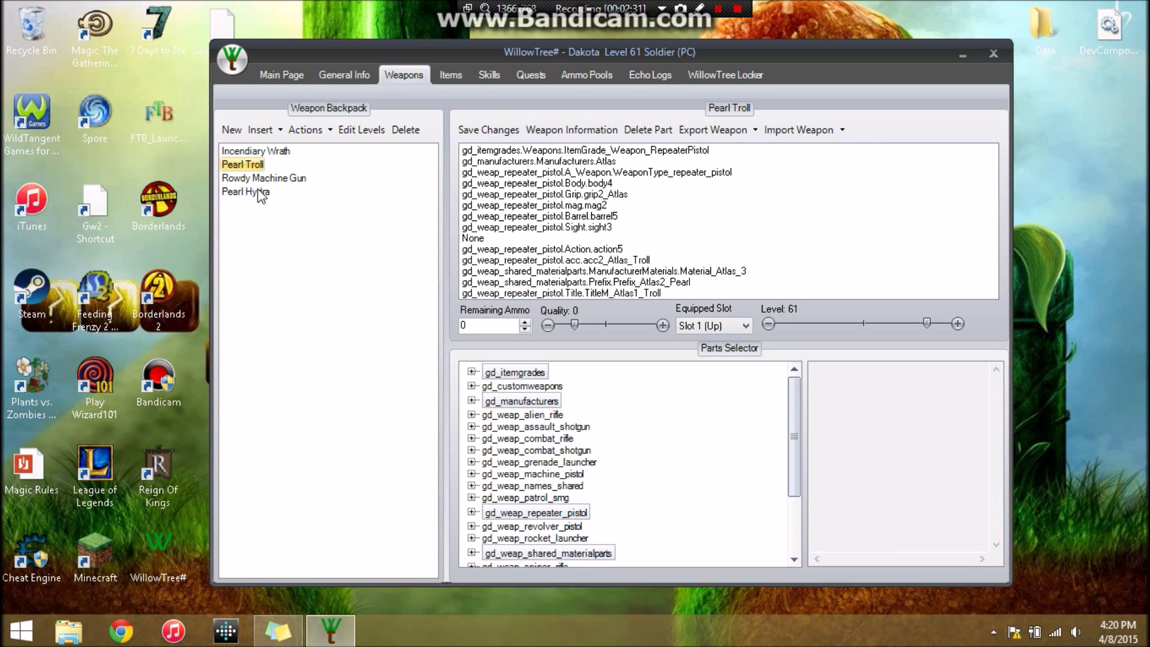
pyautogui.click(249, 194)
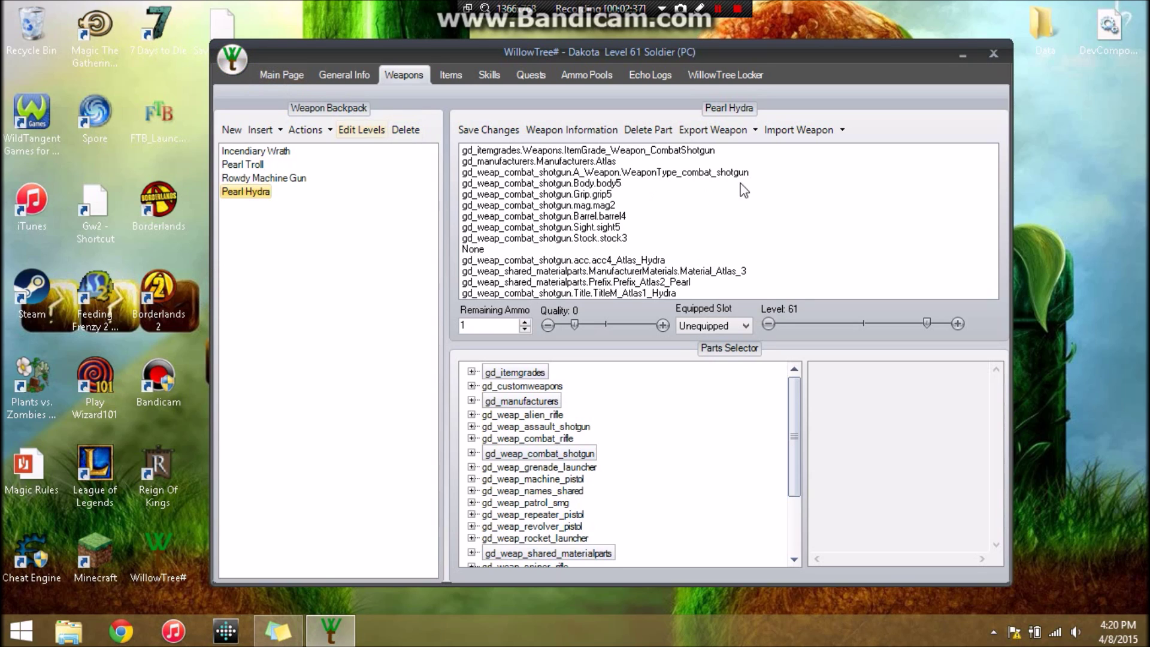
pyautogui.click(293, 74)
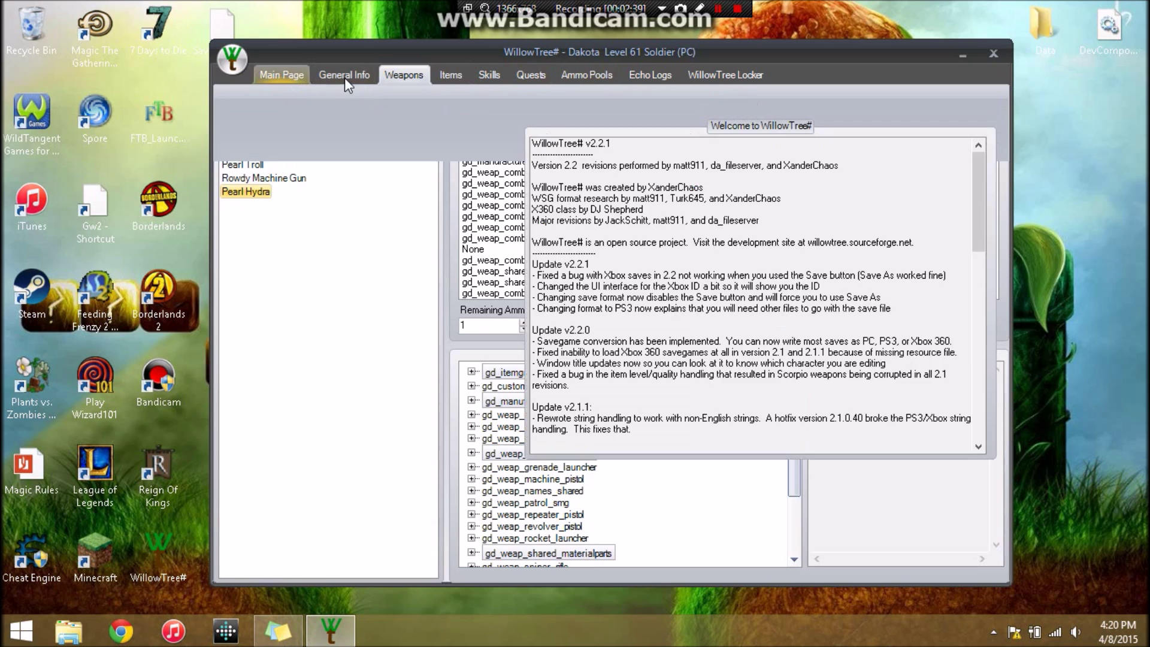
pyautogui.click(344, 77)
pyautogui.click(403, 76)
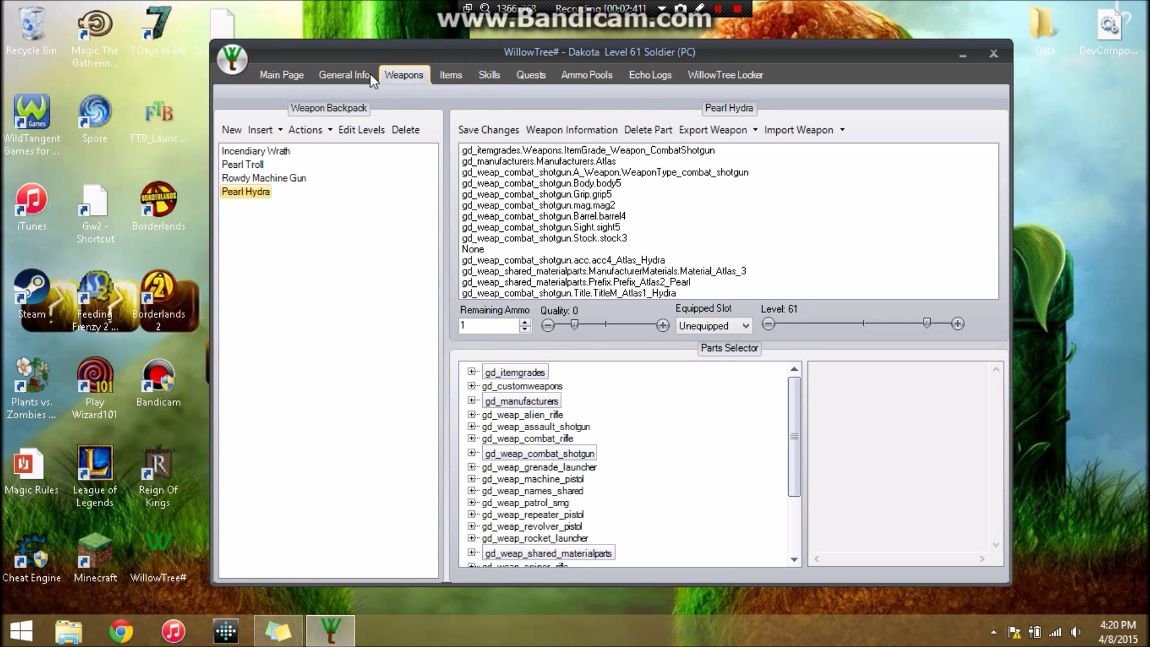
# Set the level of all guns in the weapon backpack to 69
pyautogui.click(308, 129)
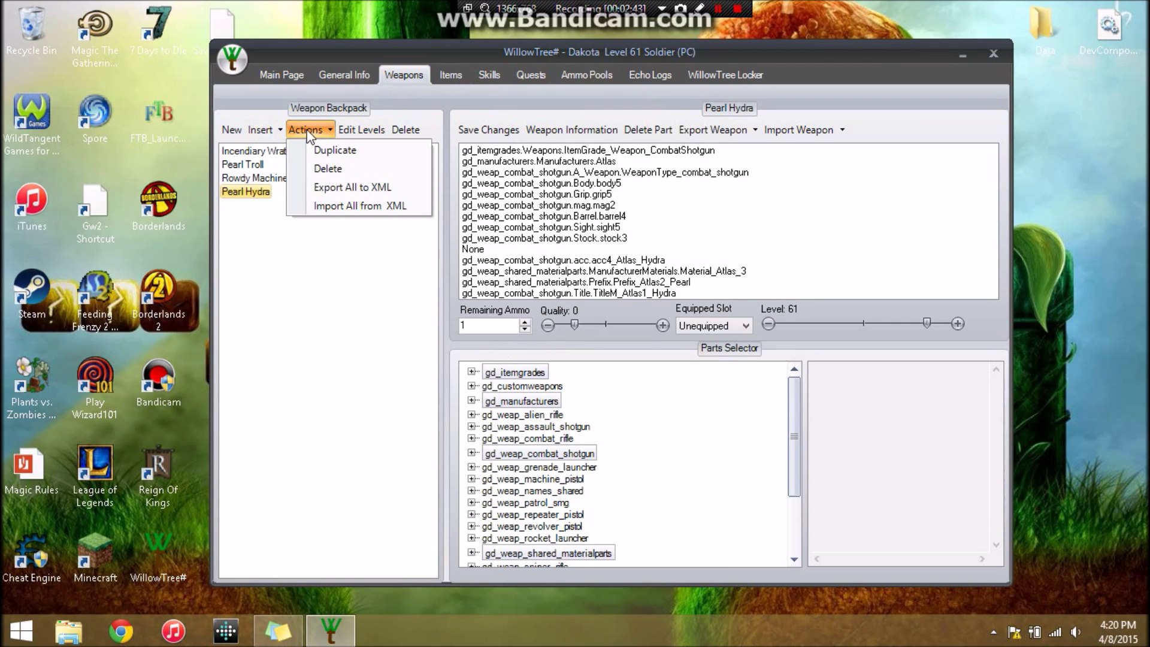
pyautogui.click(361, 243)
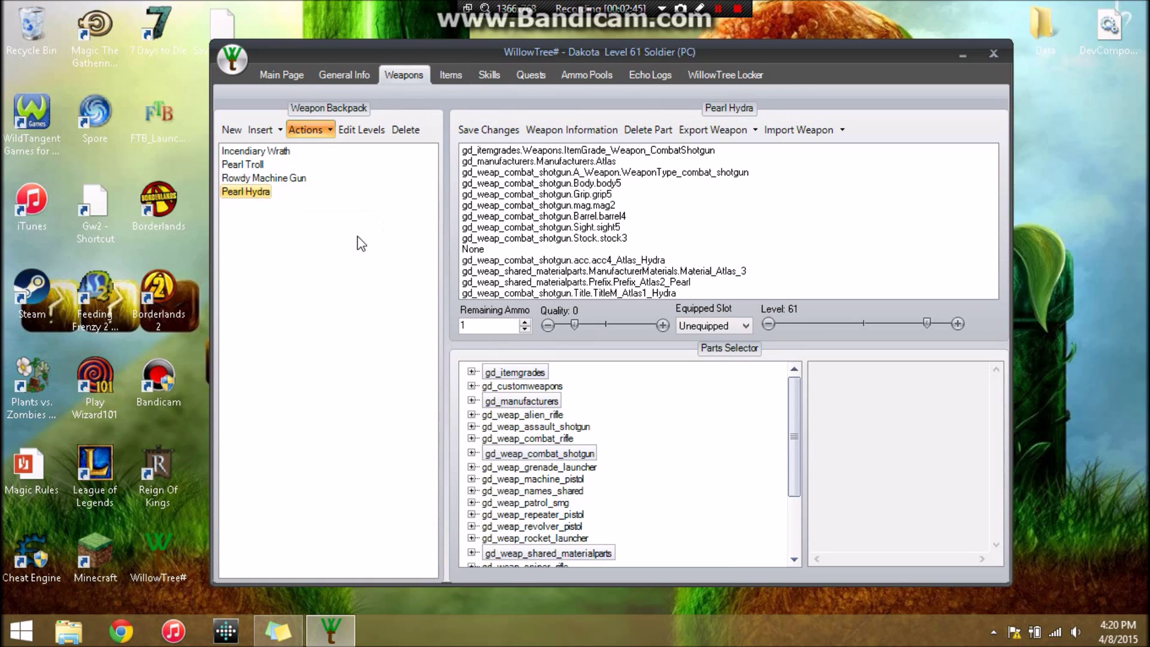
pyautogui.click(361, 129)
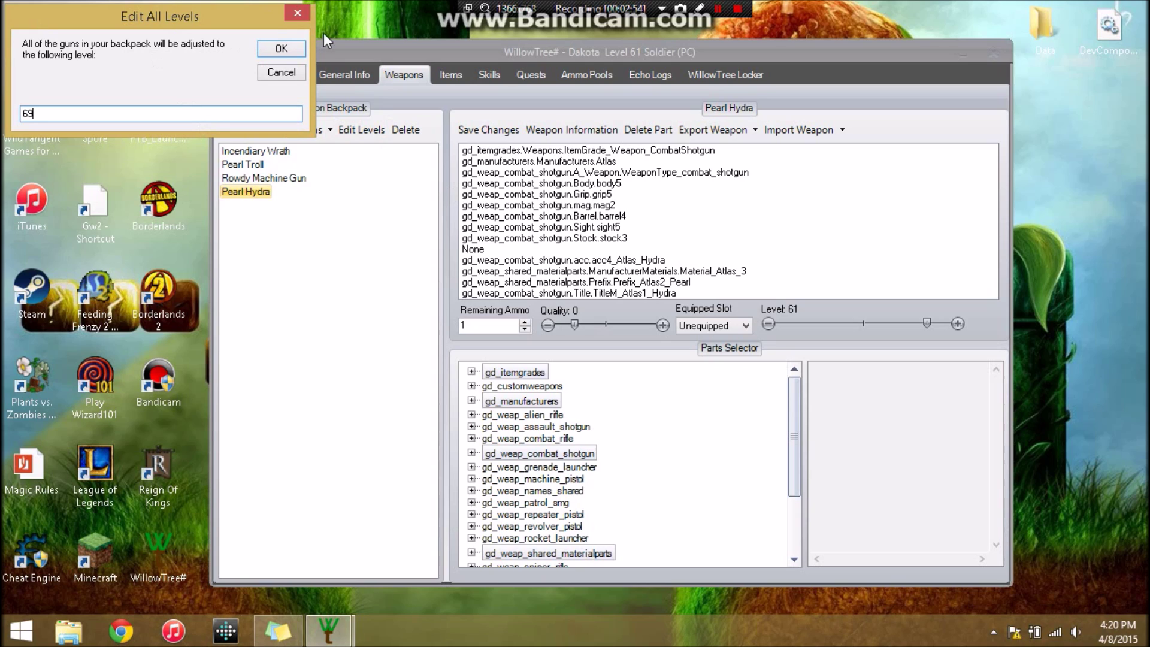
pyautogui.click(280, 49)
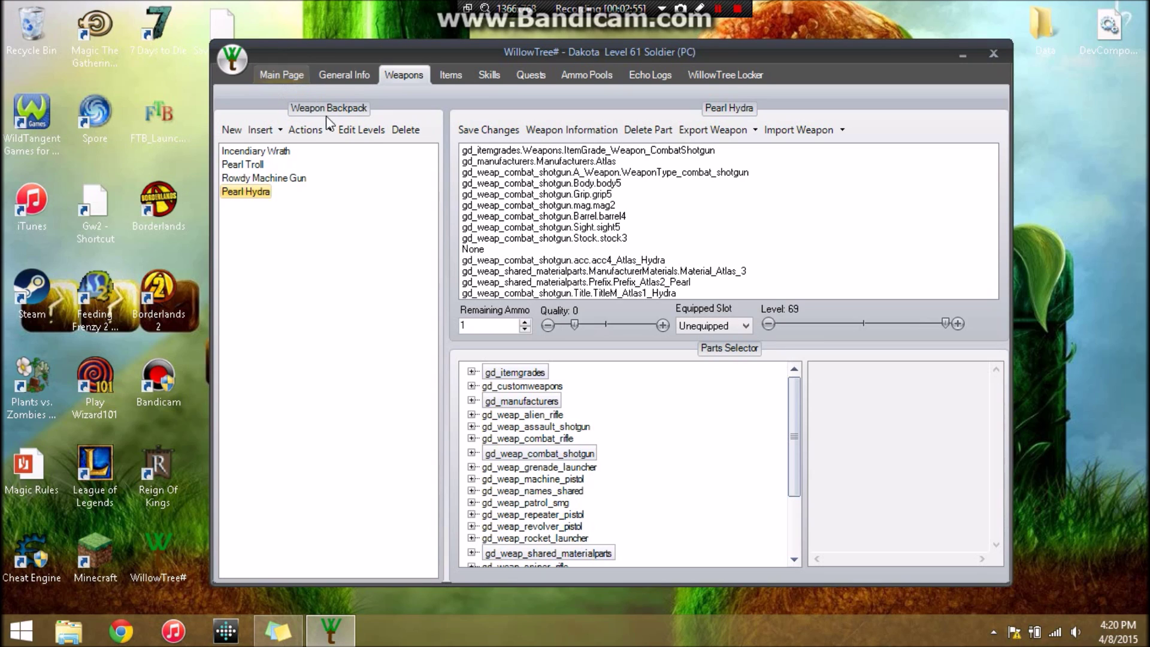
# Set the character's level to 69 in the general info and save the game over the existing Save0001.sav
pyautogui.click(342, 76)
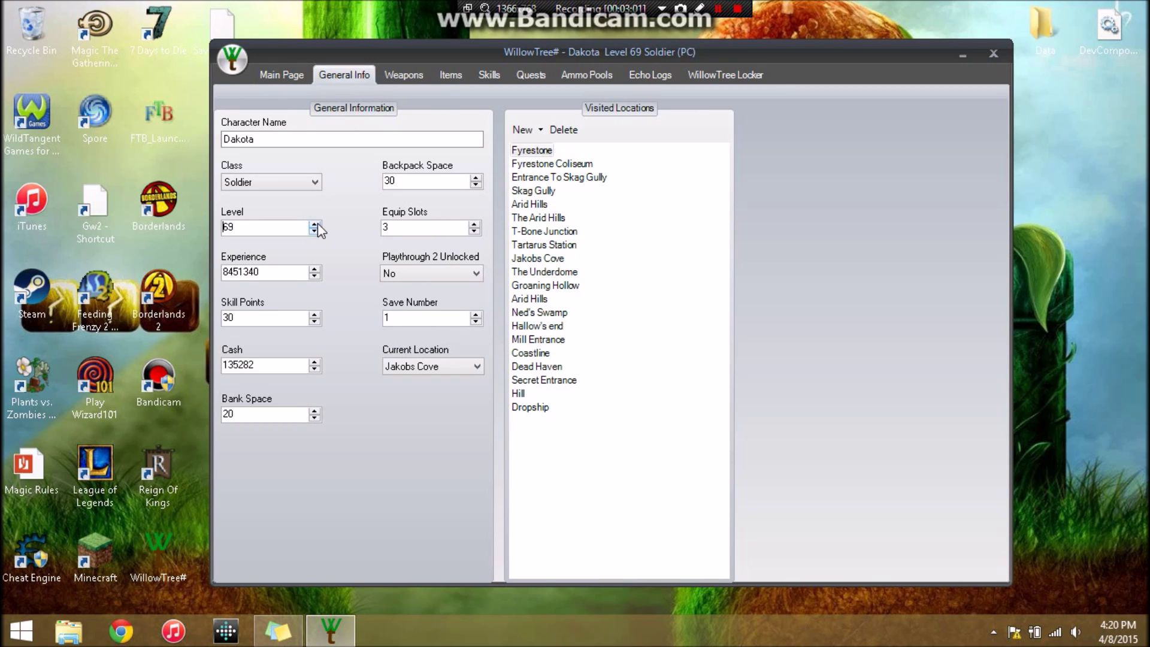
pyautogui.click(234, 60)
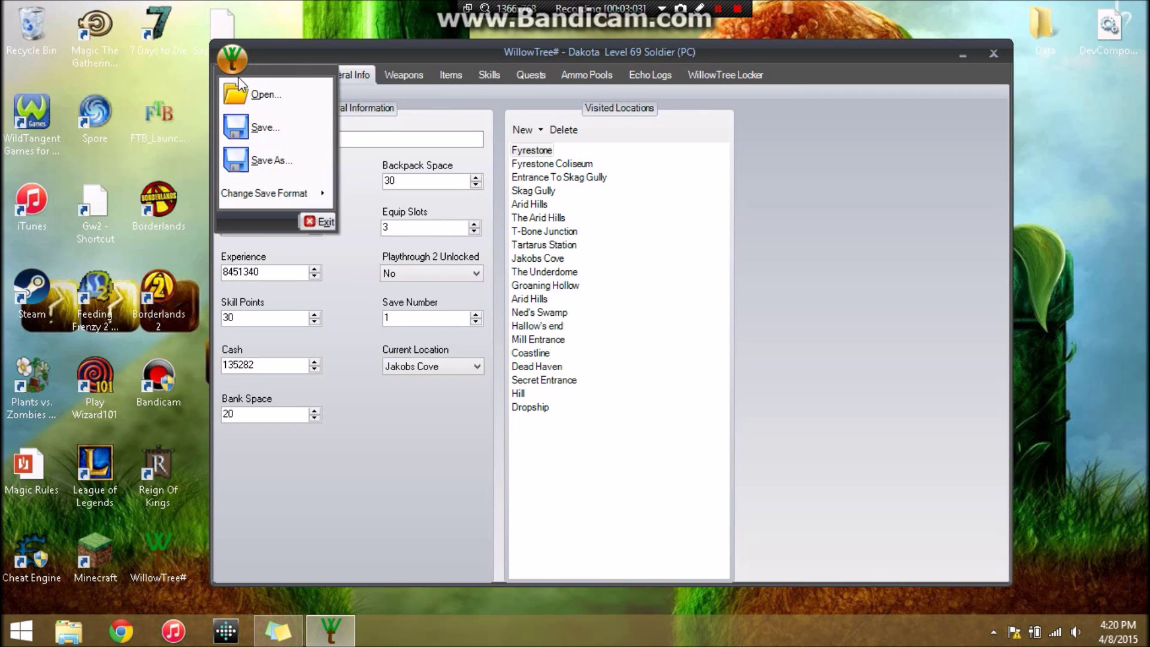
pyautogui.click(264, 125)
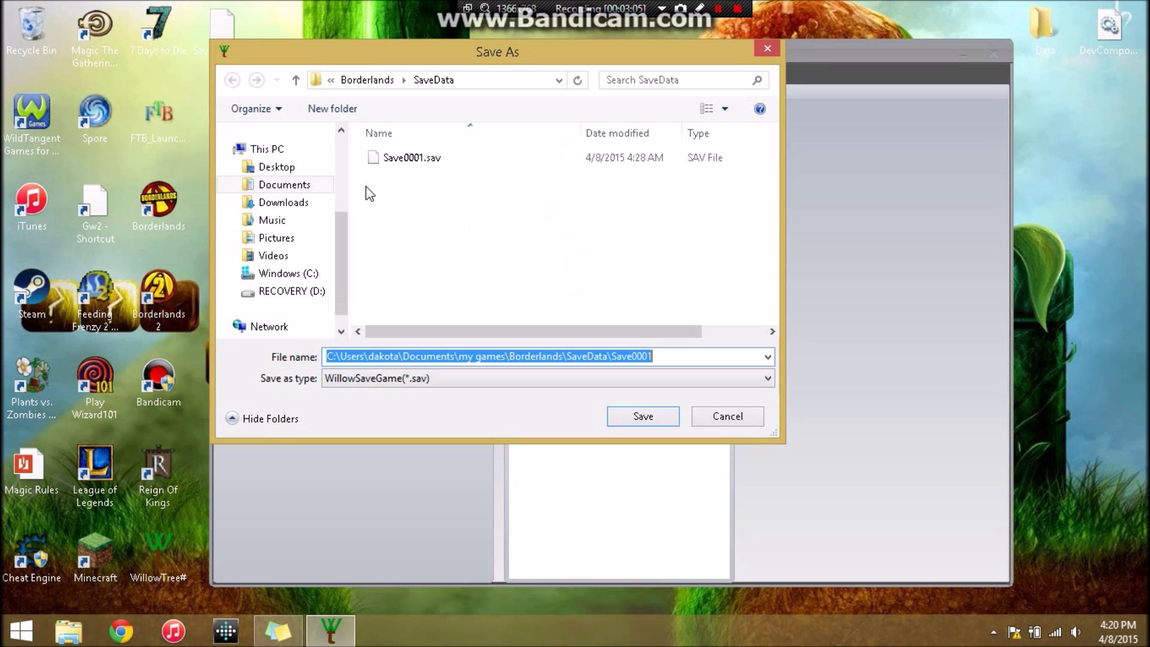
pyautogui.click(423, 159)
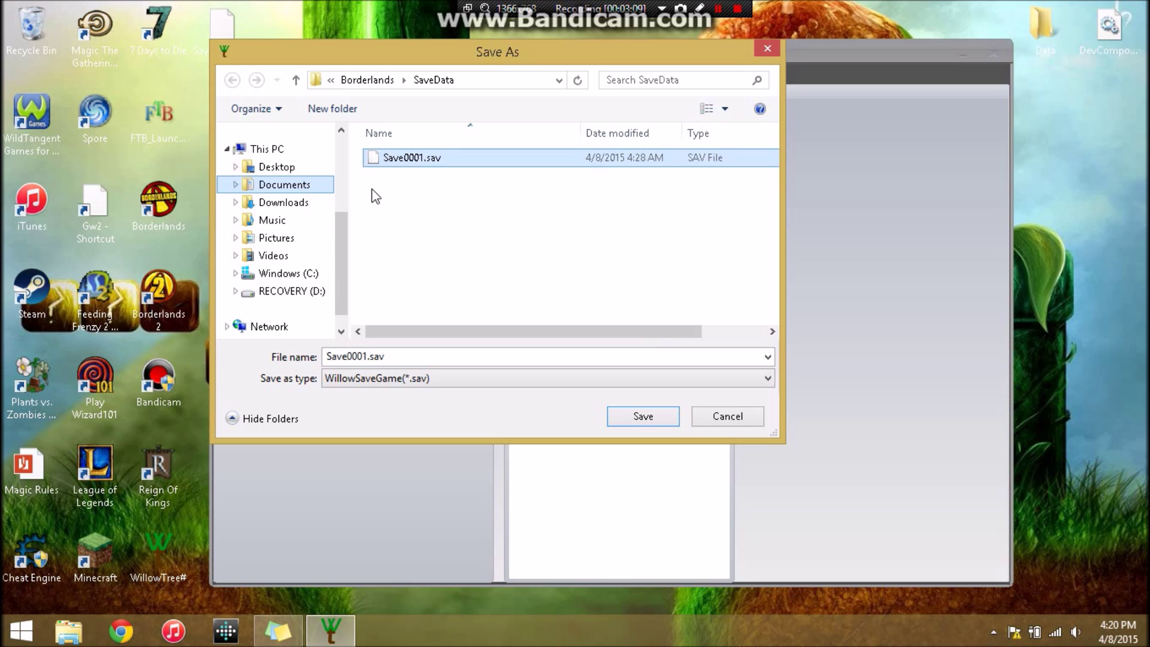
pyautogui.click(647, 420)
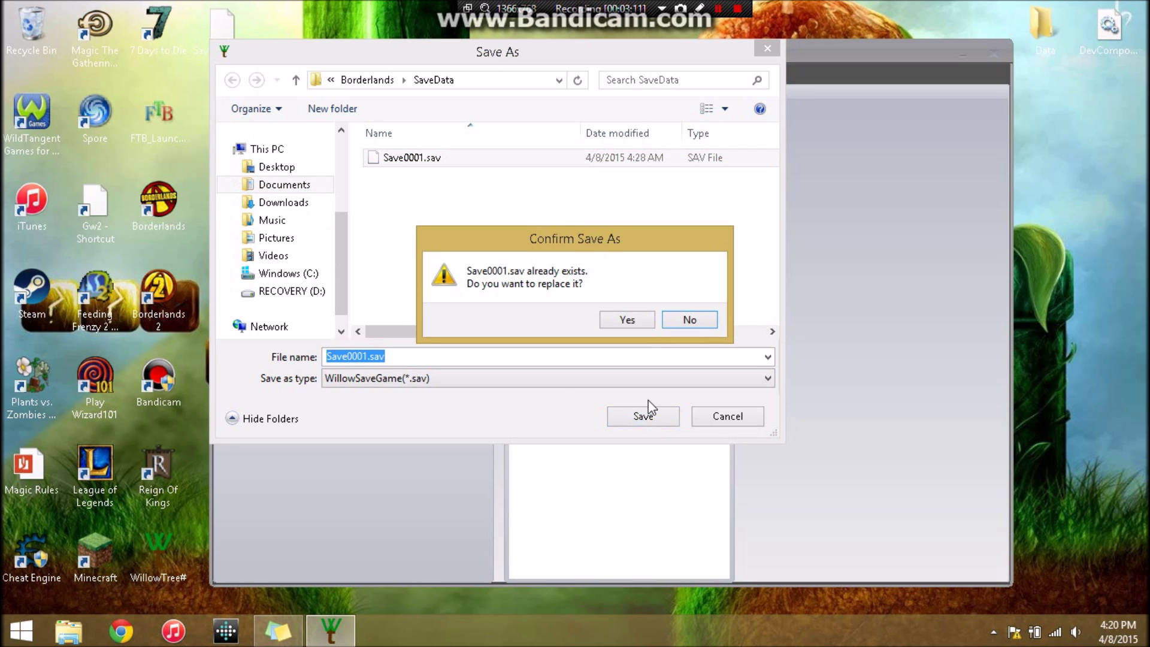
pyautogui.click(627, 318)
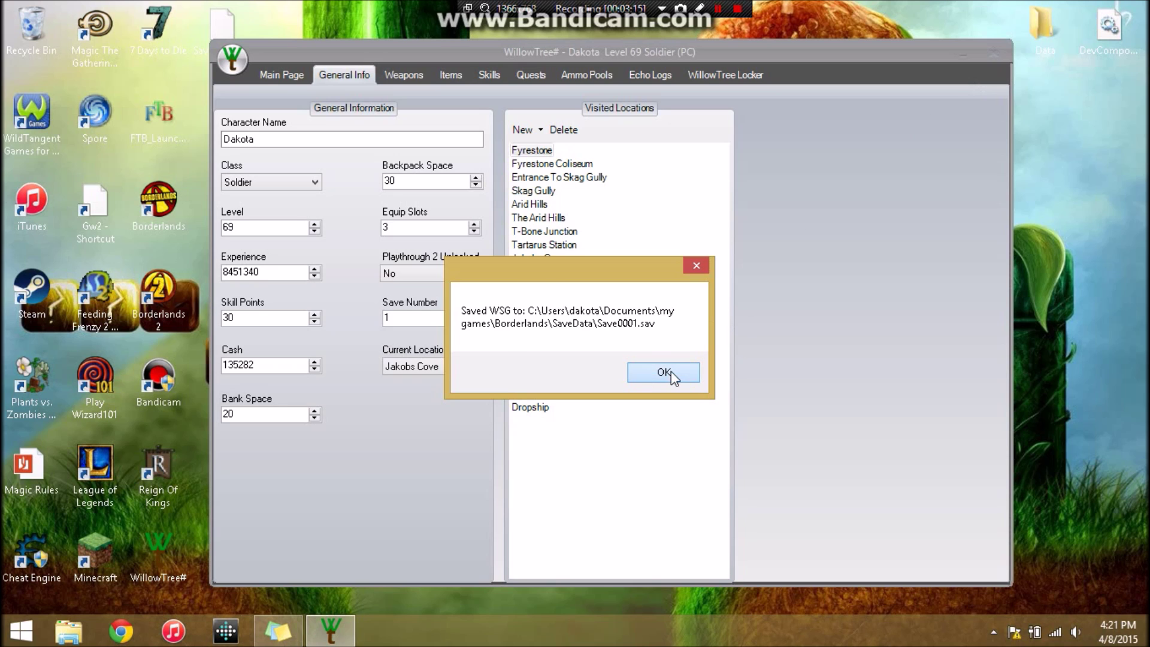
pyautogui.click(663, 372)
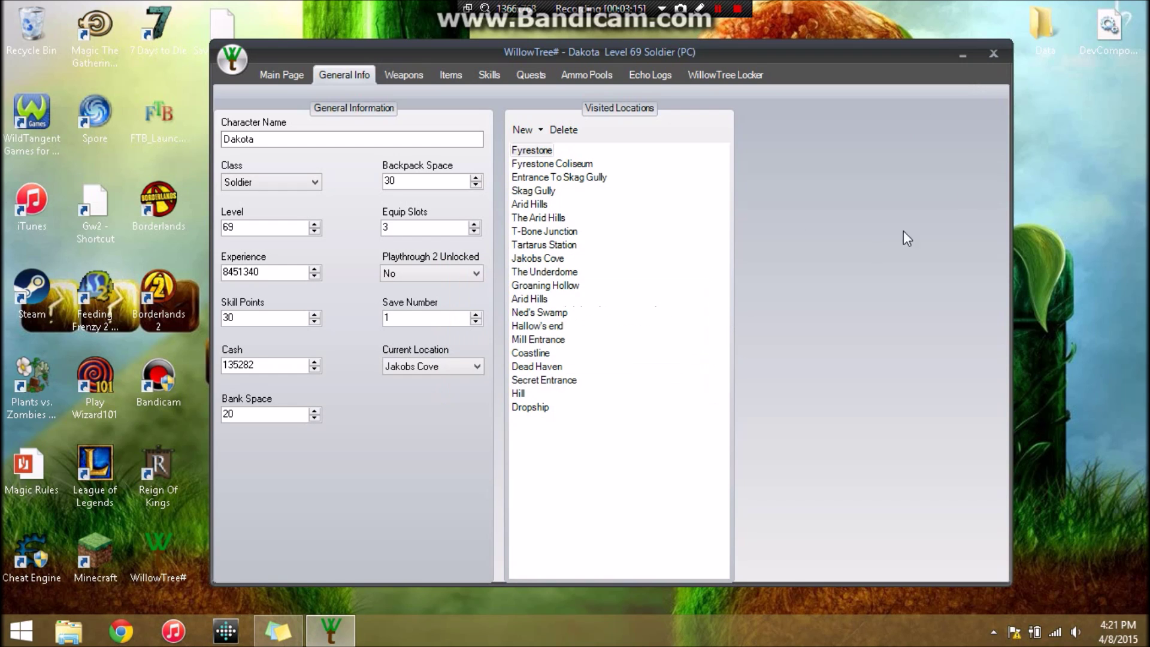
# Close WillowTree#, launch Borderlands, go past the title screen and load the level 69 Soldier character
pyautogui.click(994, 55)
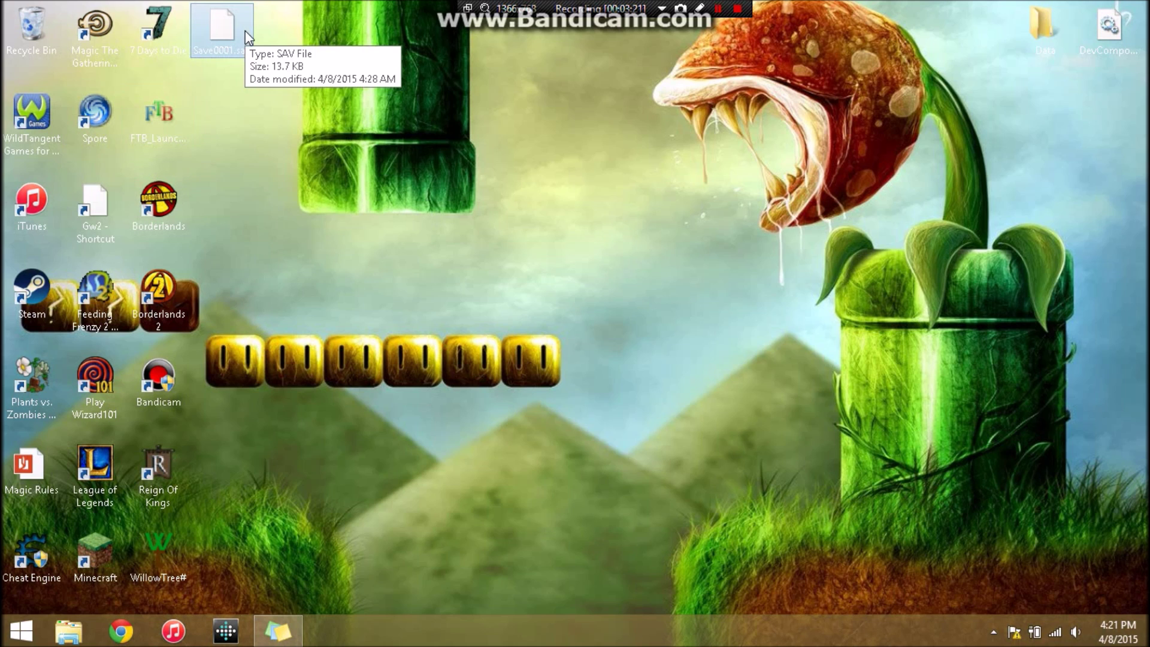
pyautogui.doubleClick(173, 213)
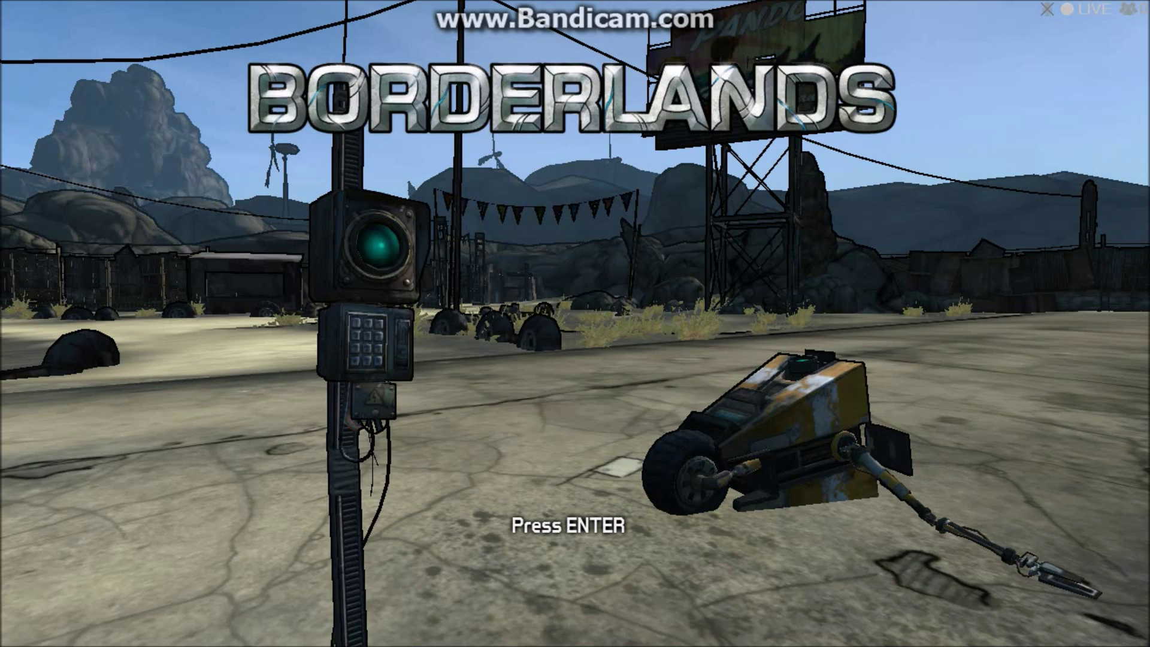
pyautogui.press('F12')
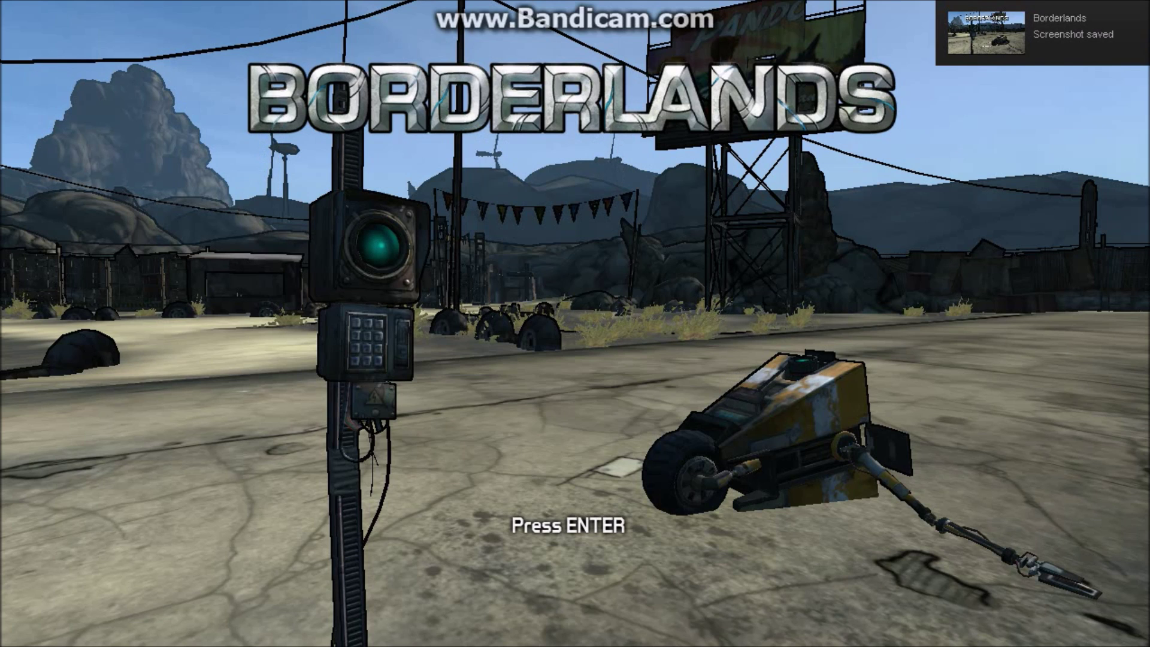
pyautogui.press('Return')
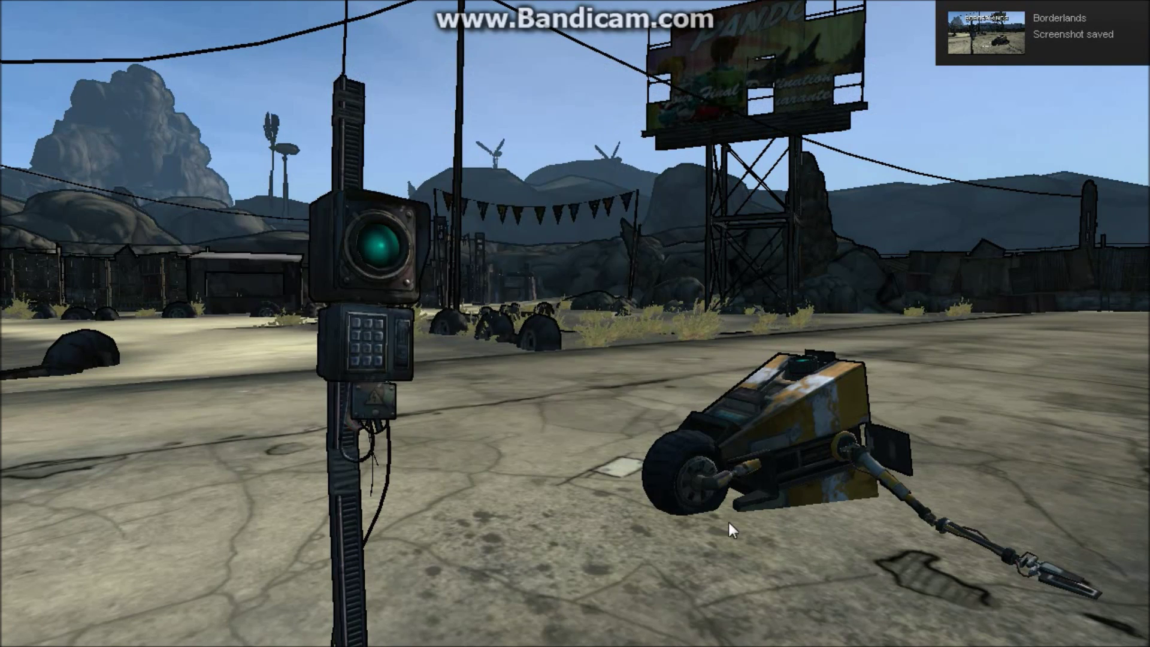
pyautogui.press('Return')
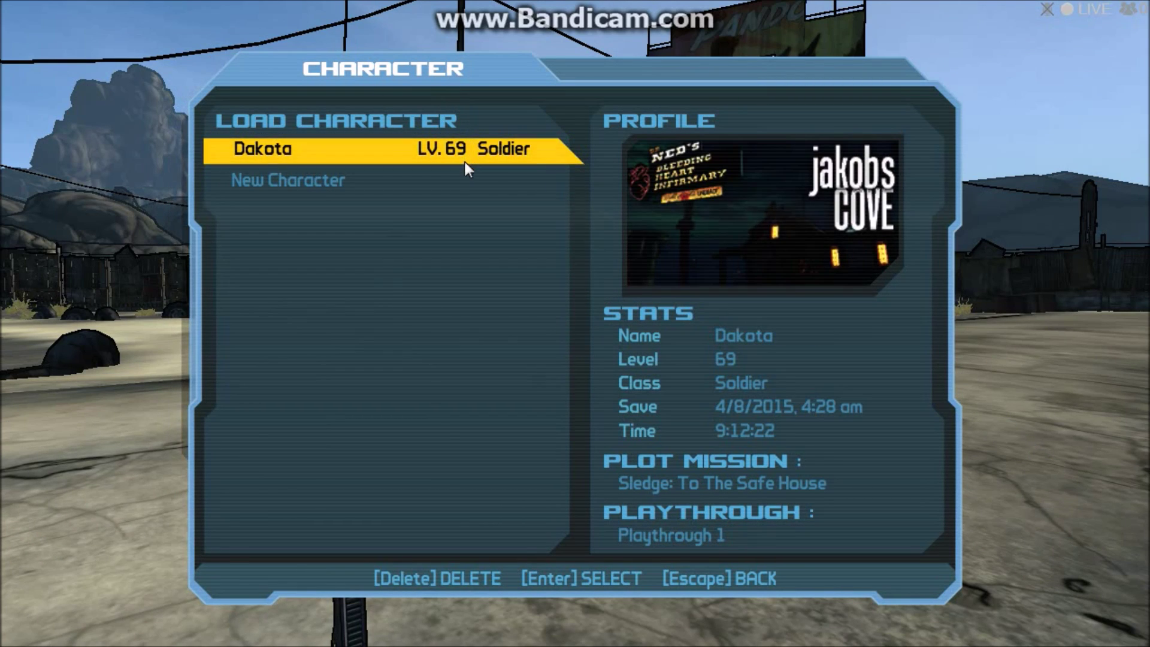
pyautogui.click(498, 149)
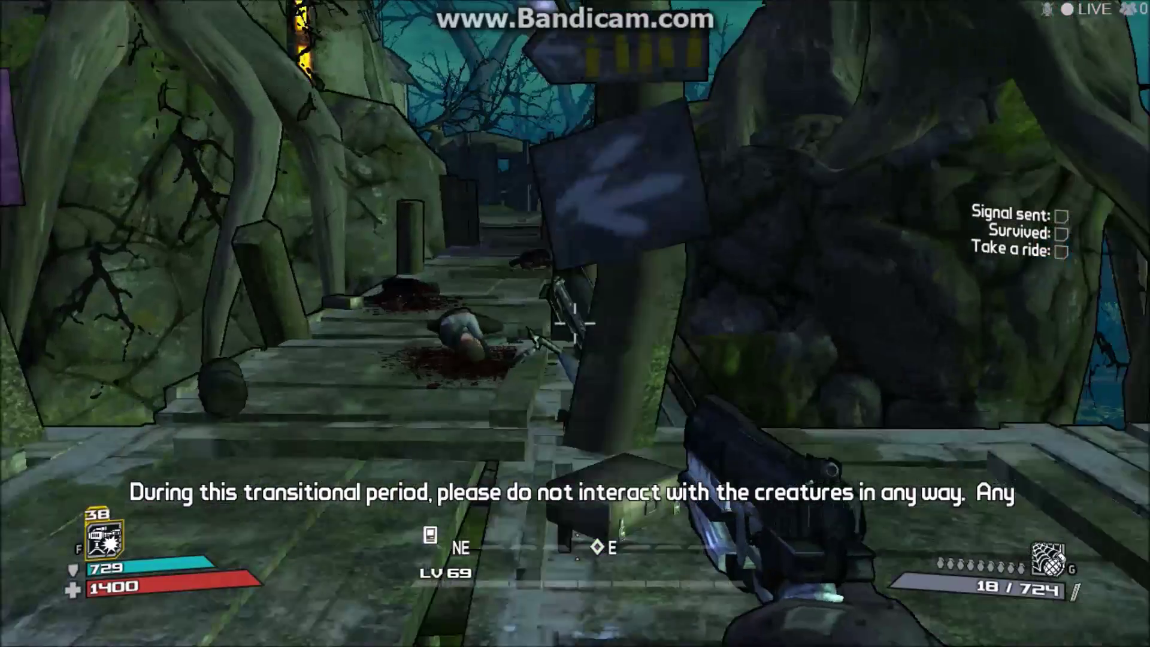
# Equip the Pearl Hydra from the backpack in the first weapon slot, replacing the Pearl Troll, and return to the game
pyautogui.press('Tab')
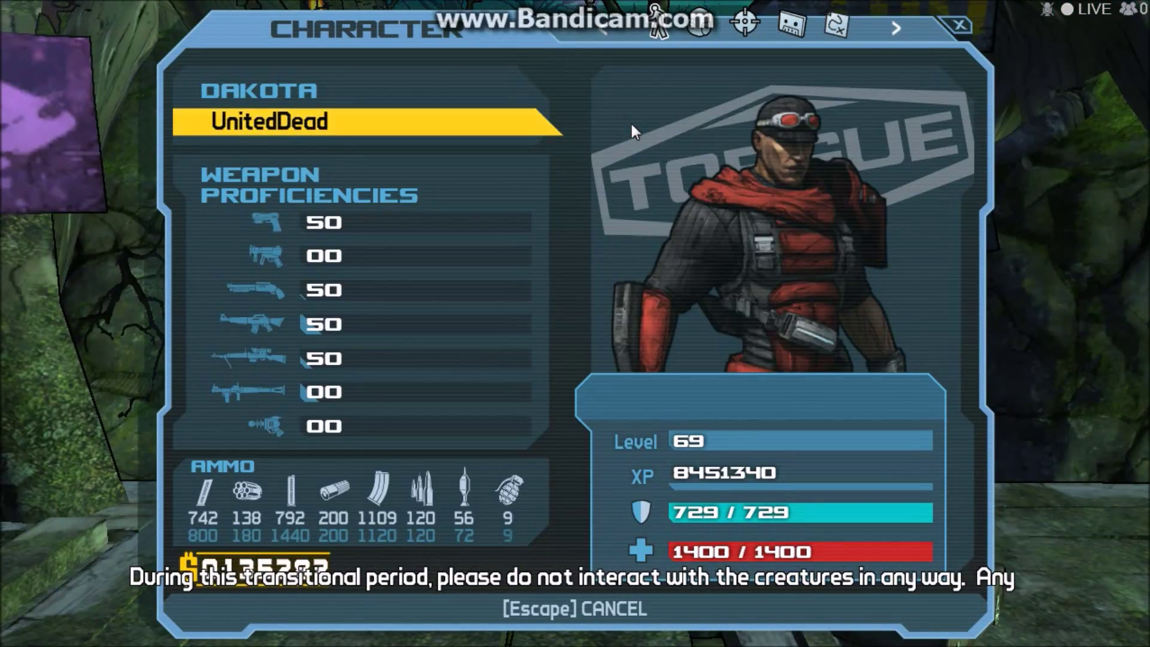
pyautogui.press('i')
pyautogui.press('c')
pyautogui.press('Down')
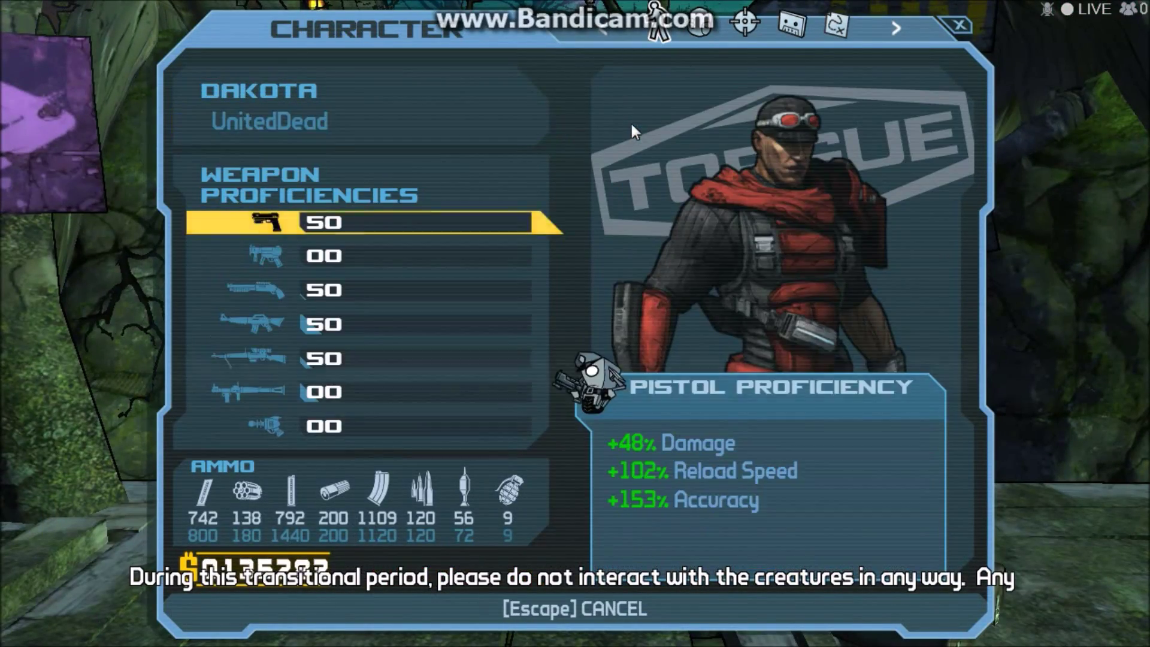
pyautogui.press('i')
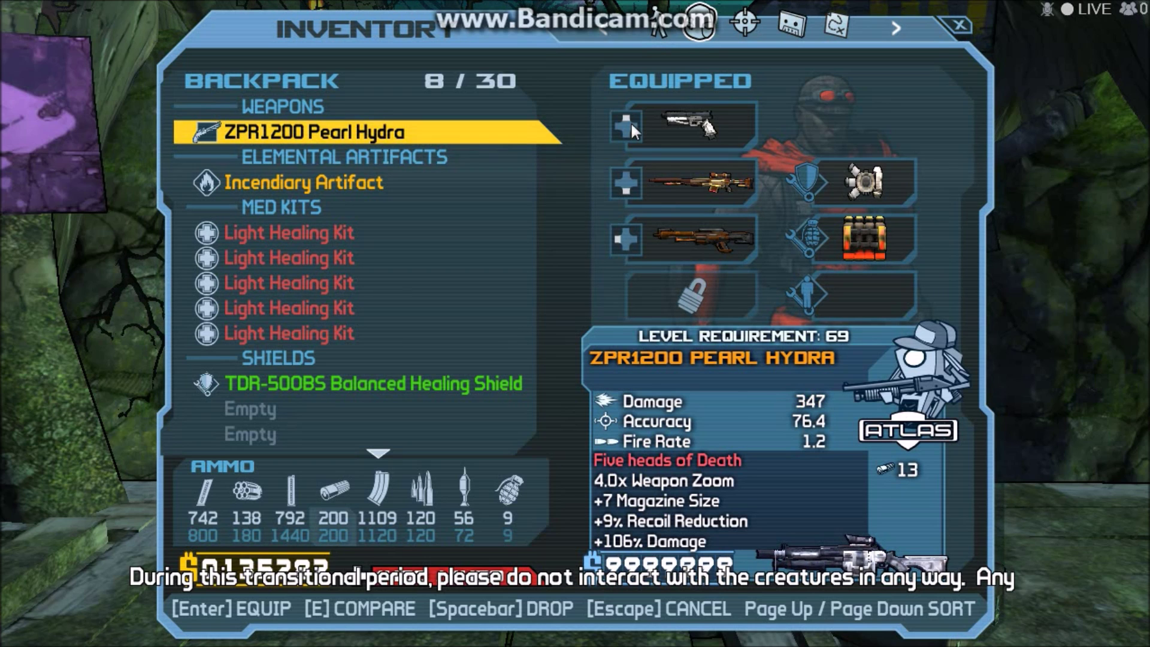
pyautogui.press('Return')
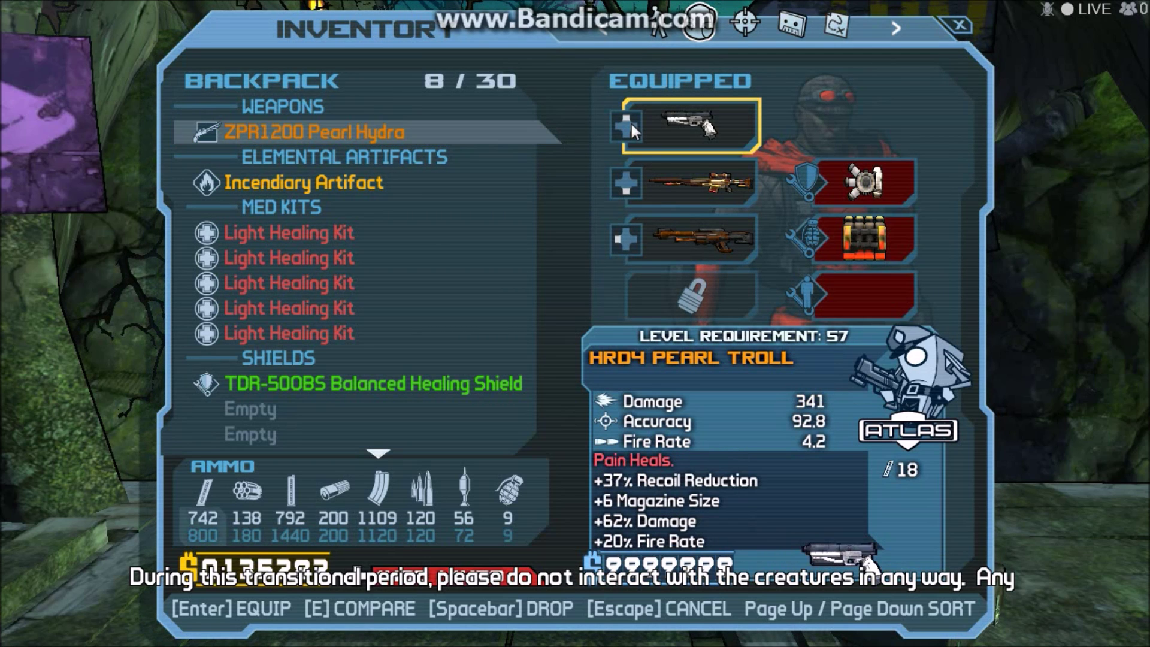
pyautogui.press('Down')
pyautogui.press('Up')
pyautogui.press('Return')
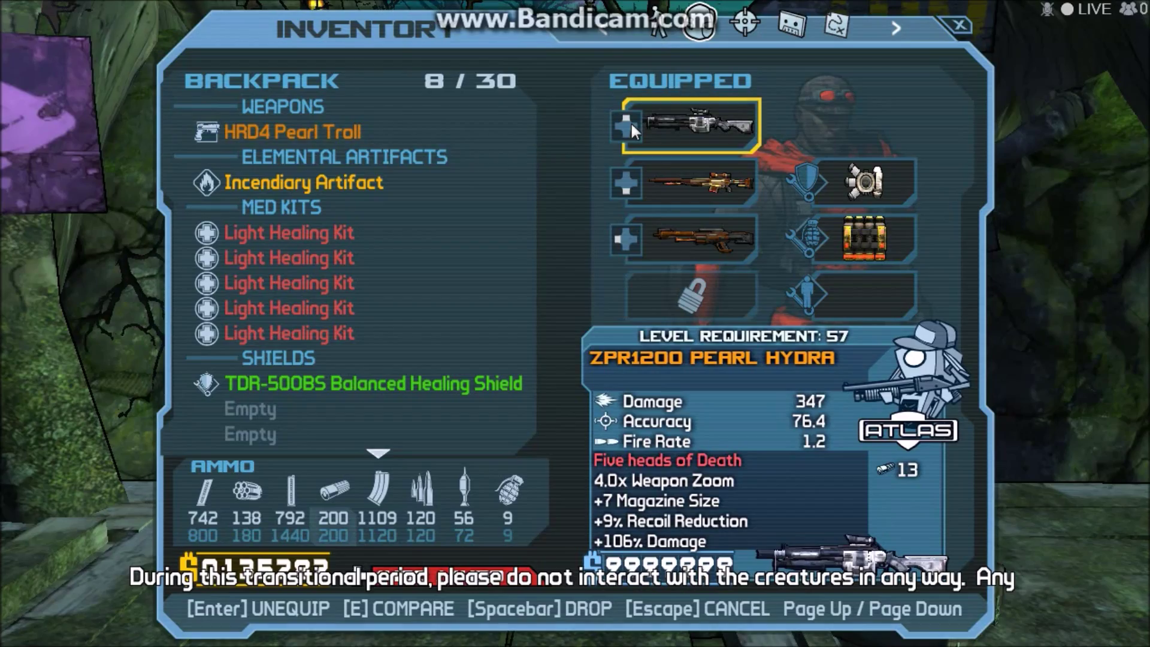
pyautogui.press('Escape')
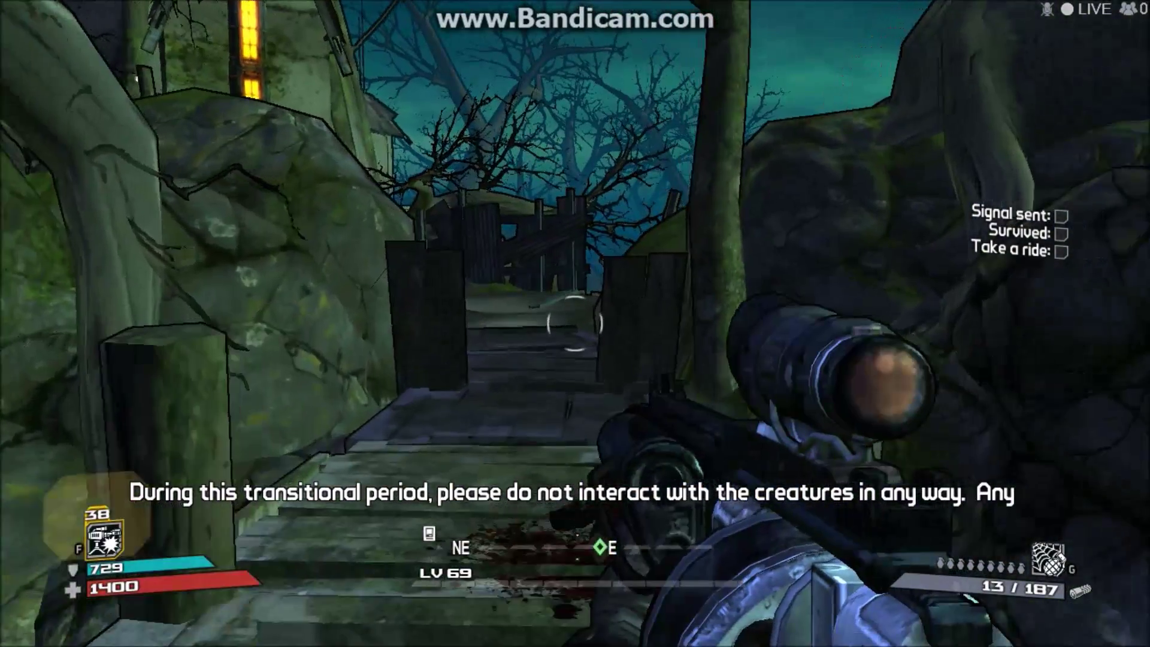
# Fire a test shot through the Pearl Hydra's scope and reload the weapon
pyautogui.rightClick(574, 324)
pyautogui.click(575, 324)
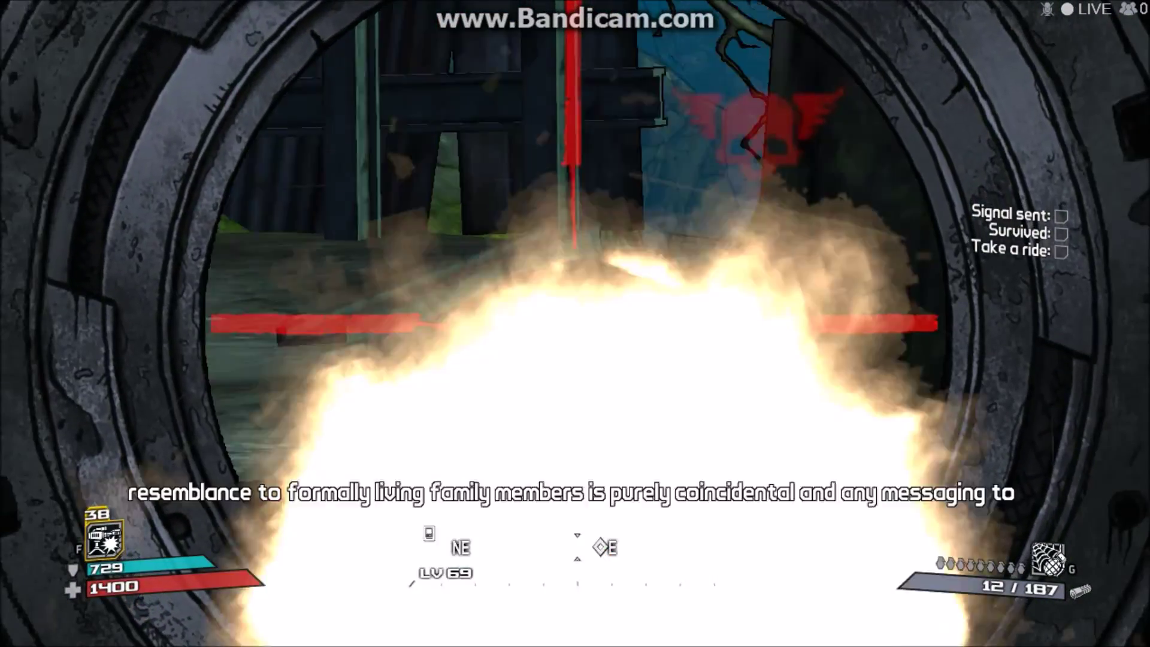
pyautogui.rightClick(574, 324)
pyautogui.press('r')
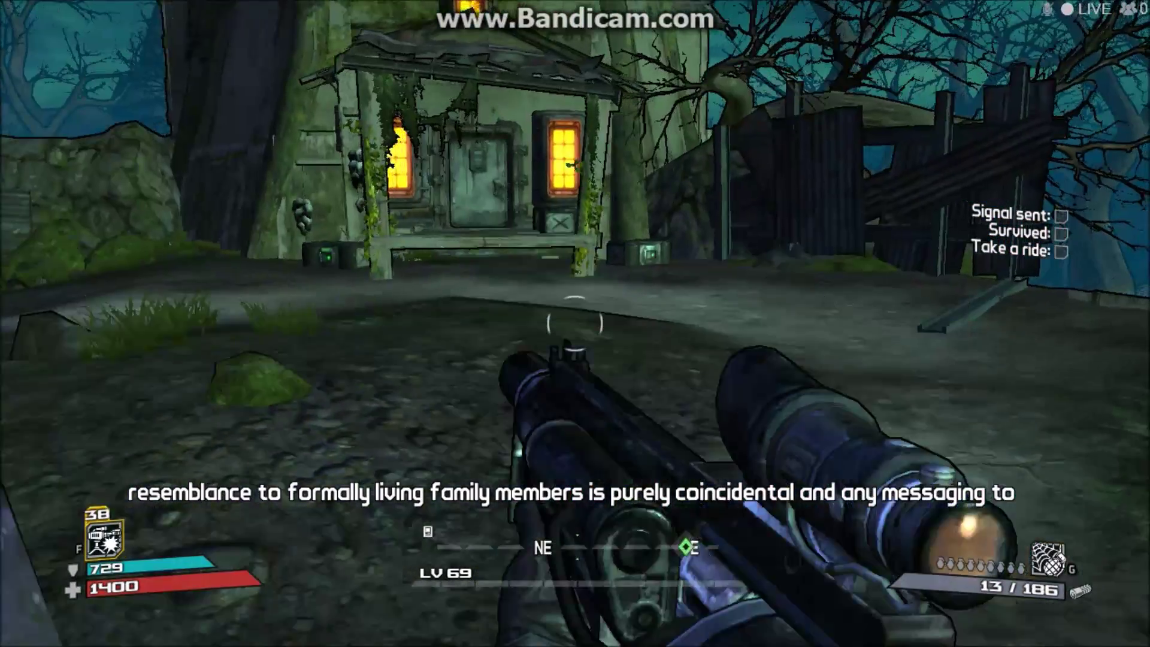
# Run past the house and through the rocky passage to the zombies at the swamp pool
pyautogui.press('shift')
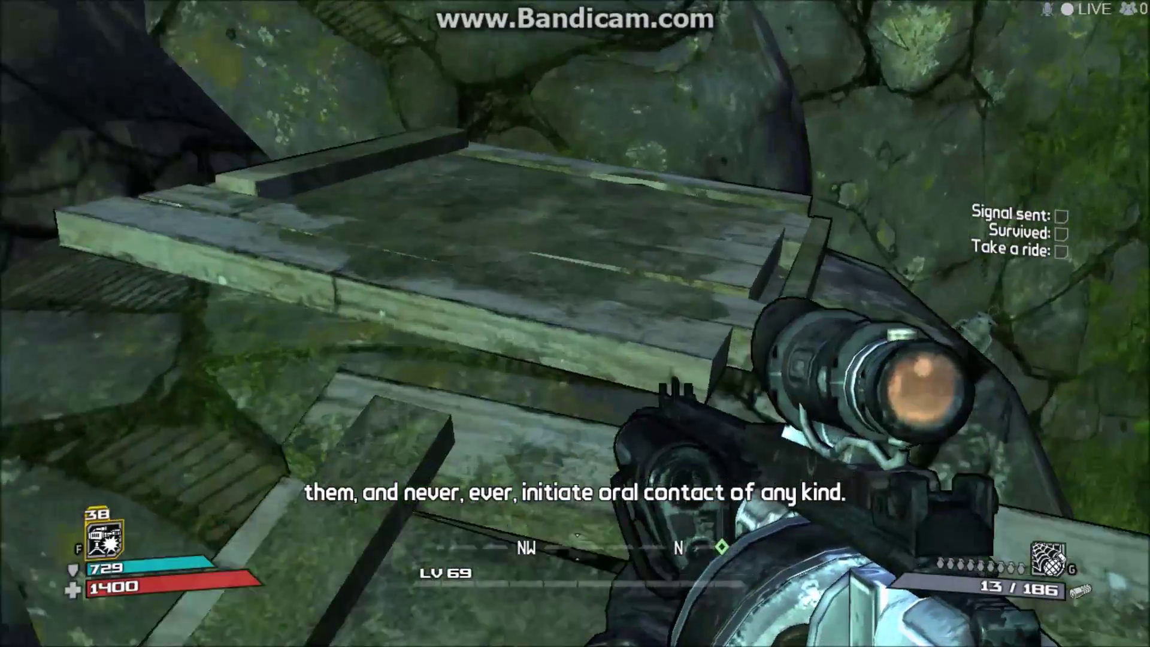
pyautogui.moveTo(575, 324)
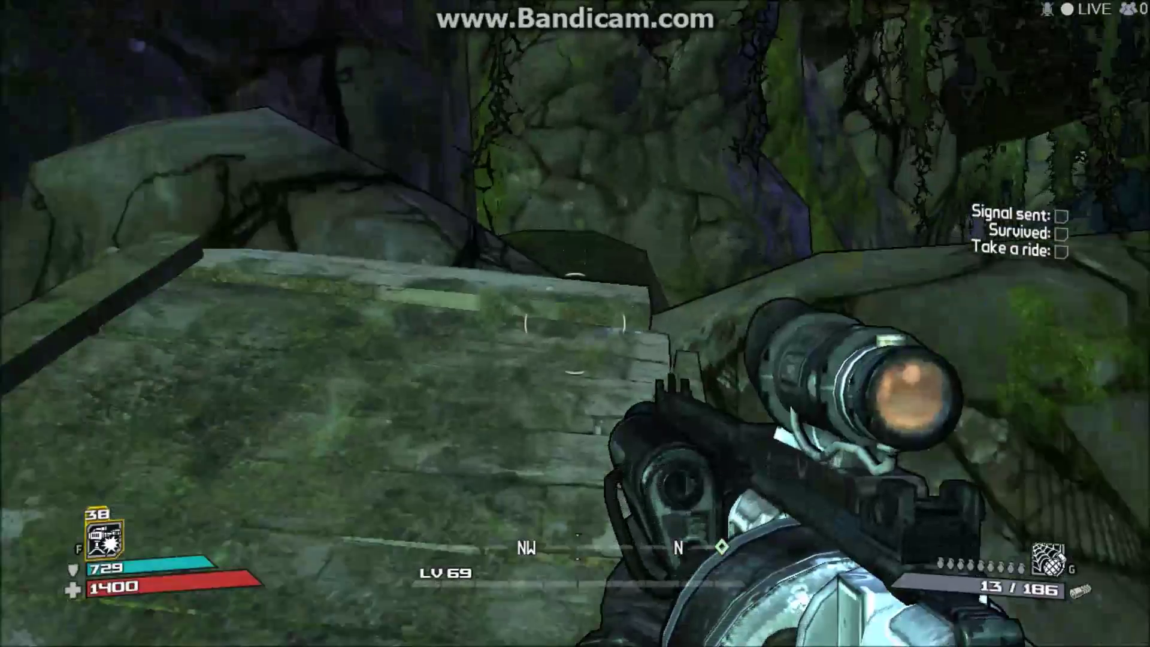
pyautogui.press('w')
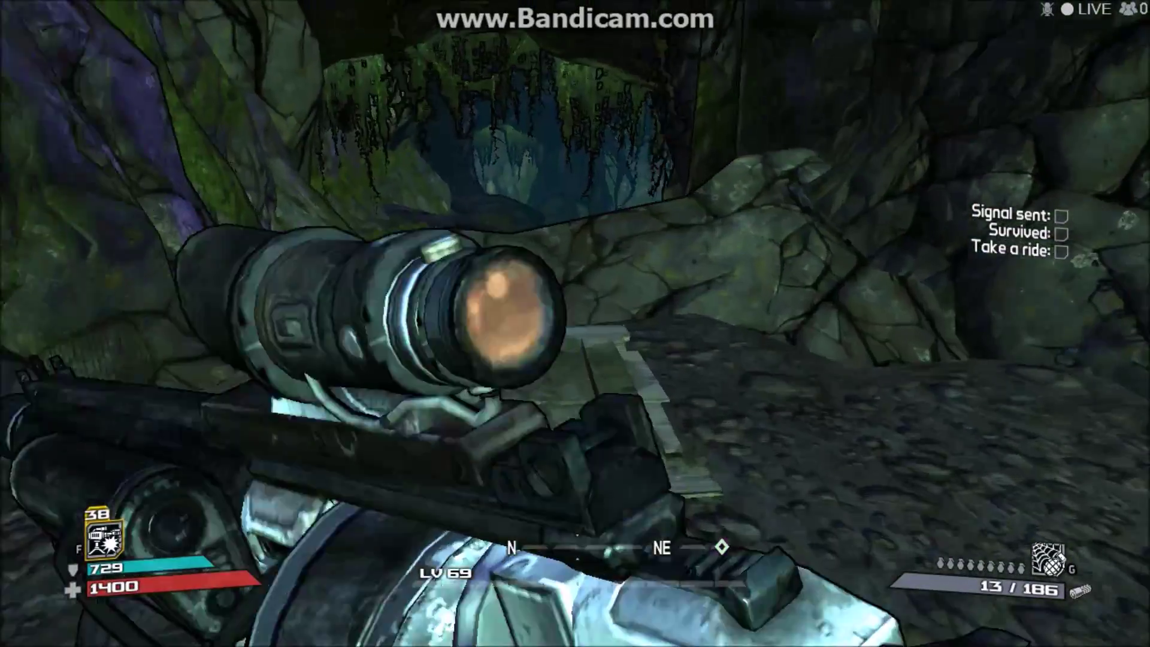
pyautogui.press('w')
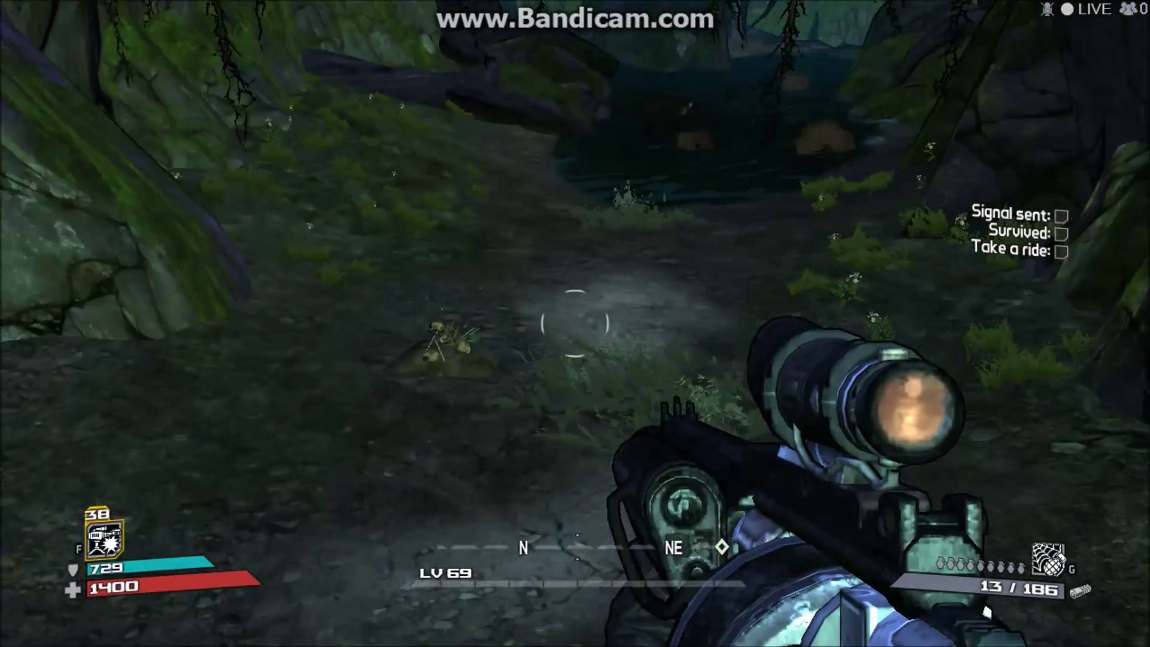
pyautogui.press('w')
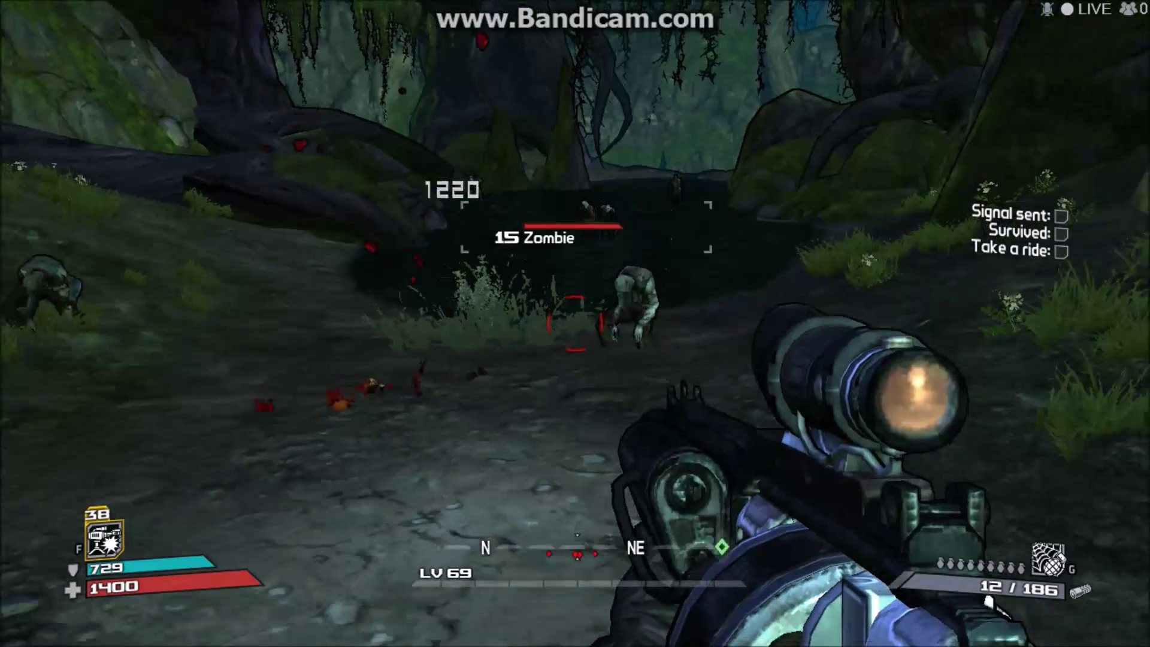
# Shoot the group of zombies charging along the near bank of the swamp pool with the Pearl Hydra and reload
pyautogui.press('w')
pyautogui.click(575, 323)
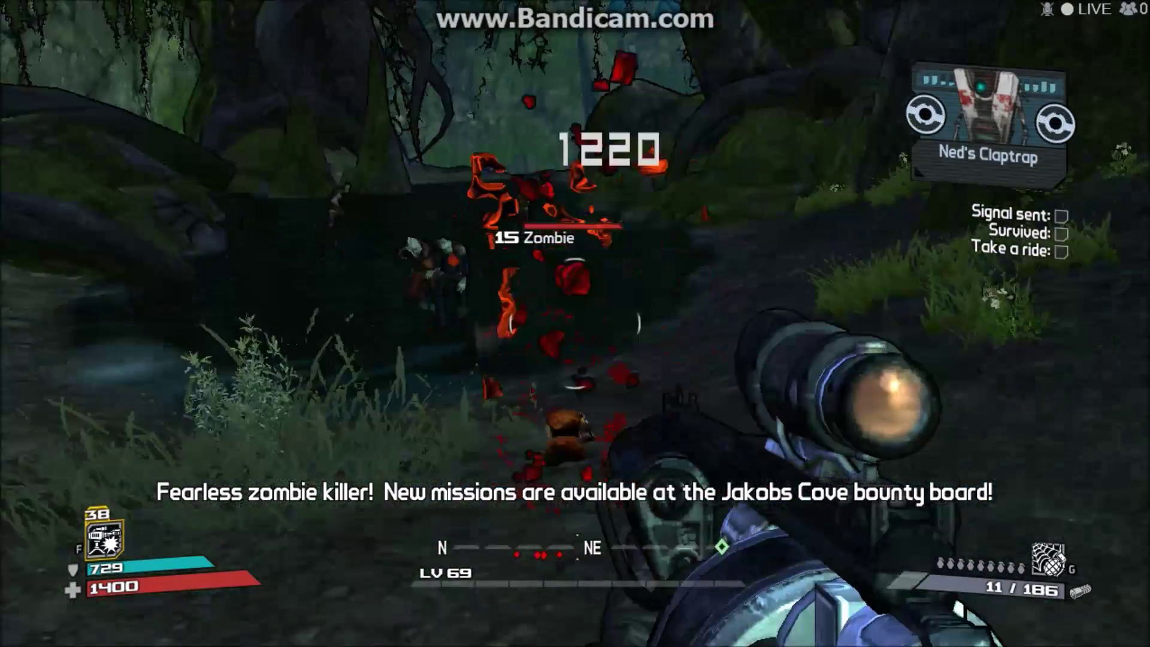
pyautogui.press('w')
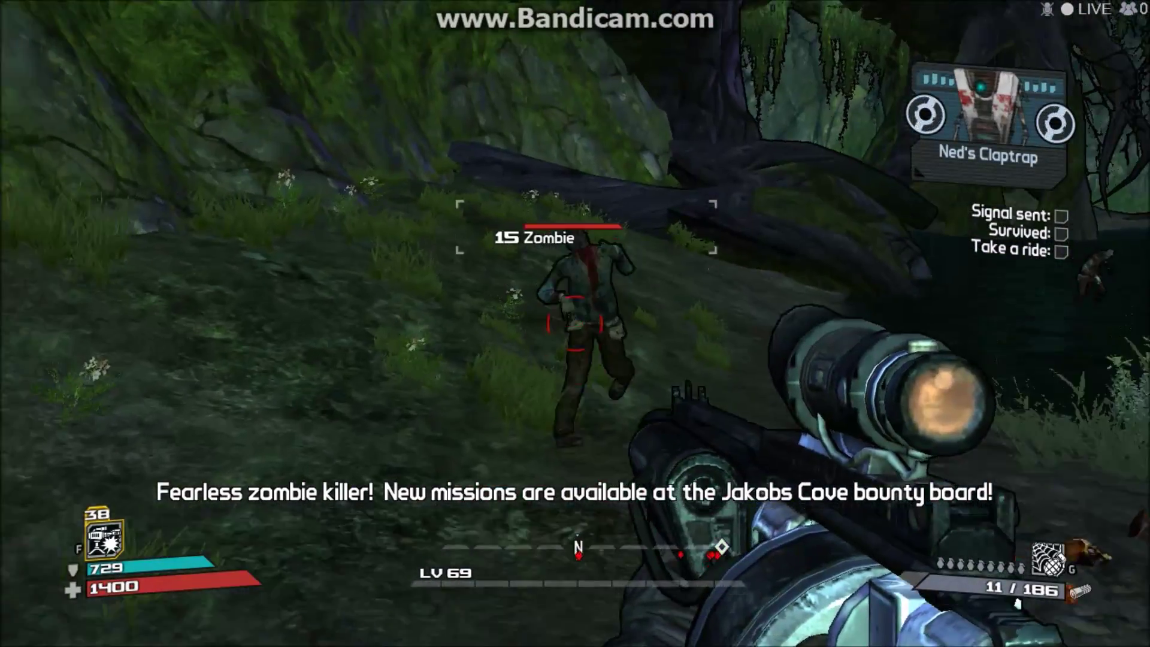
pyautogui.rightClick(575, 323)
pyautogui.click(575, 323)
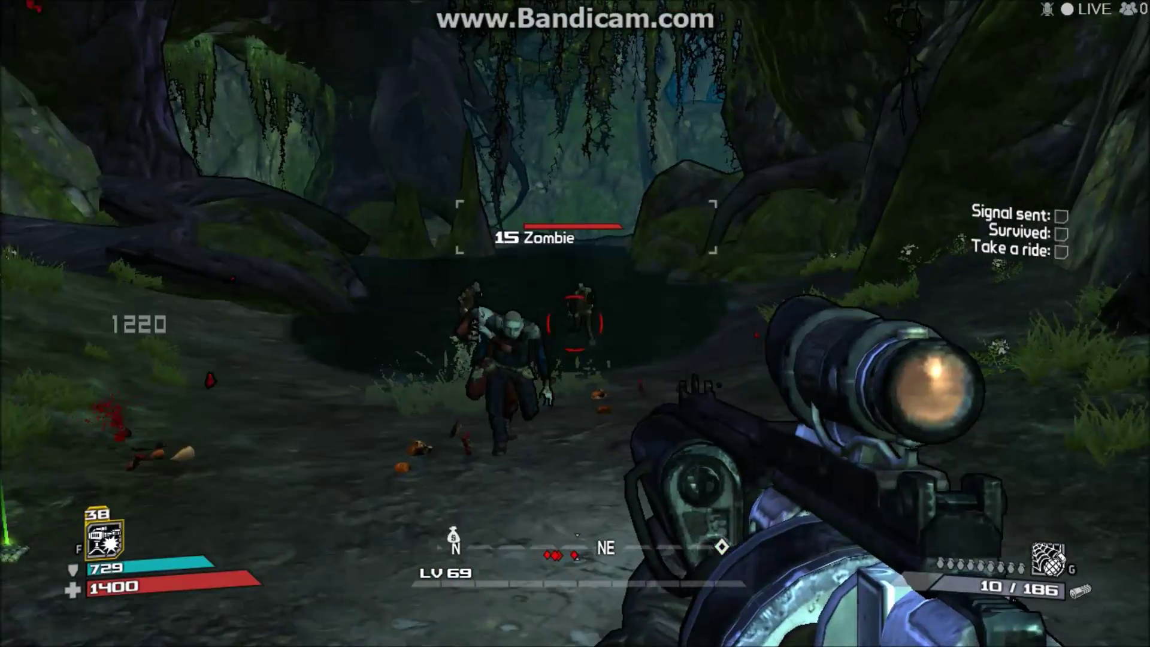
pyautogui.click(575, 323)
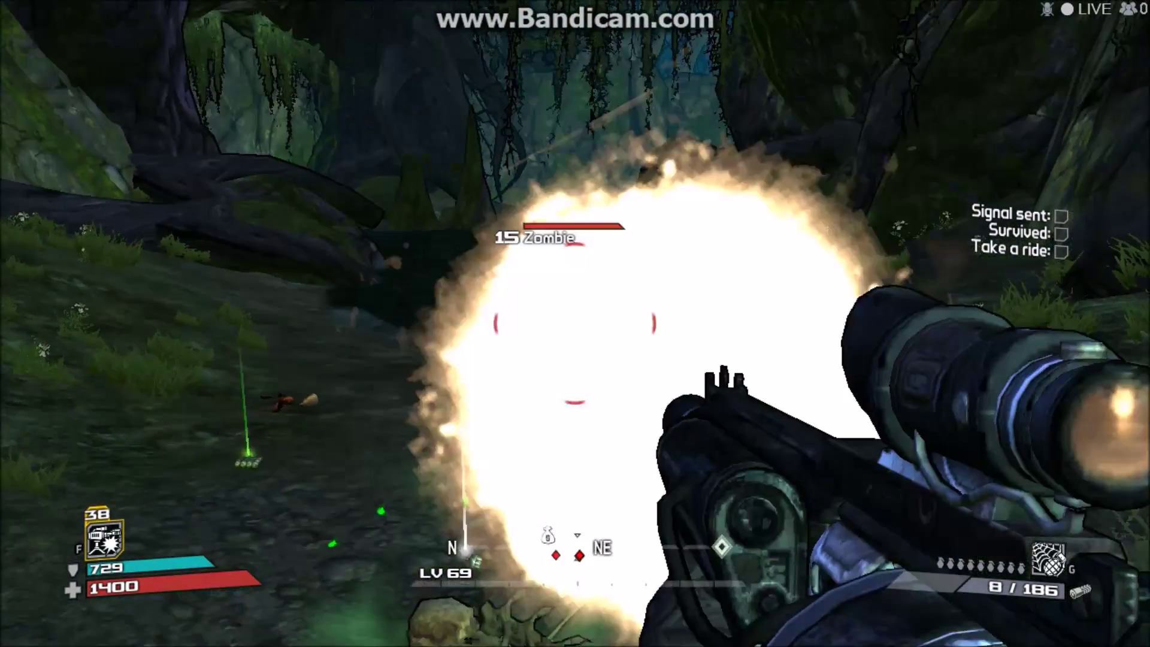
pyautogui.press('w')
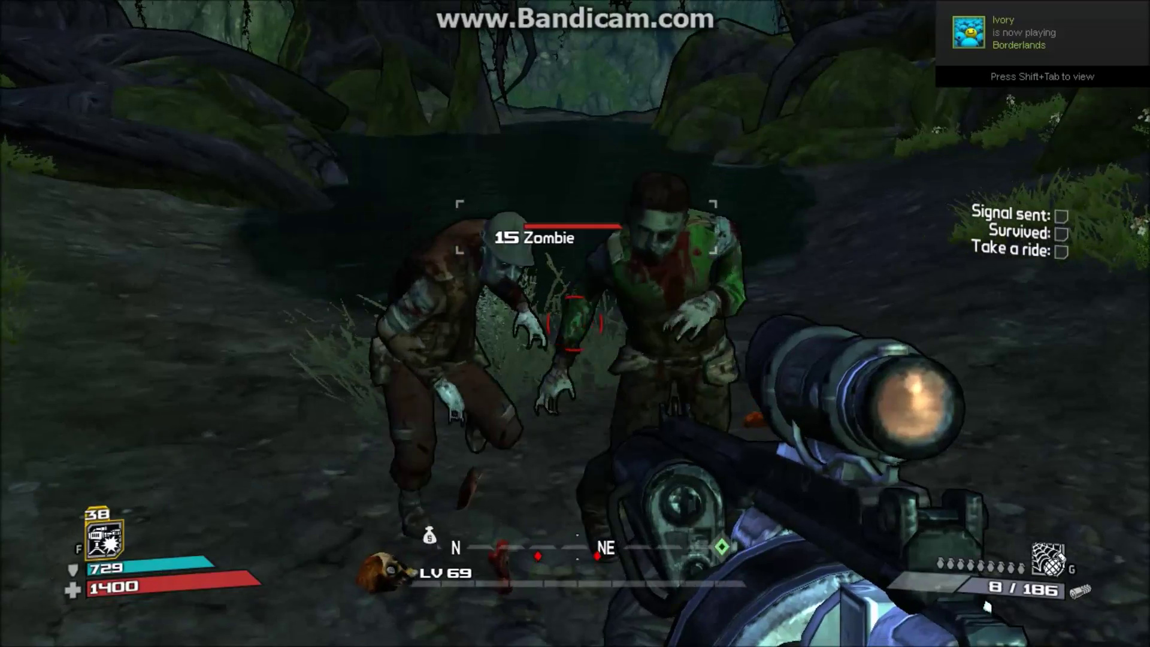
pyautogui.click(575, 324)
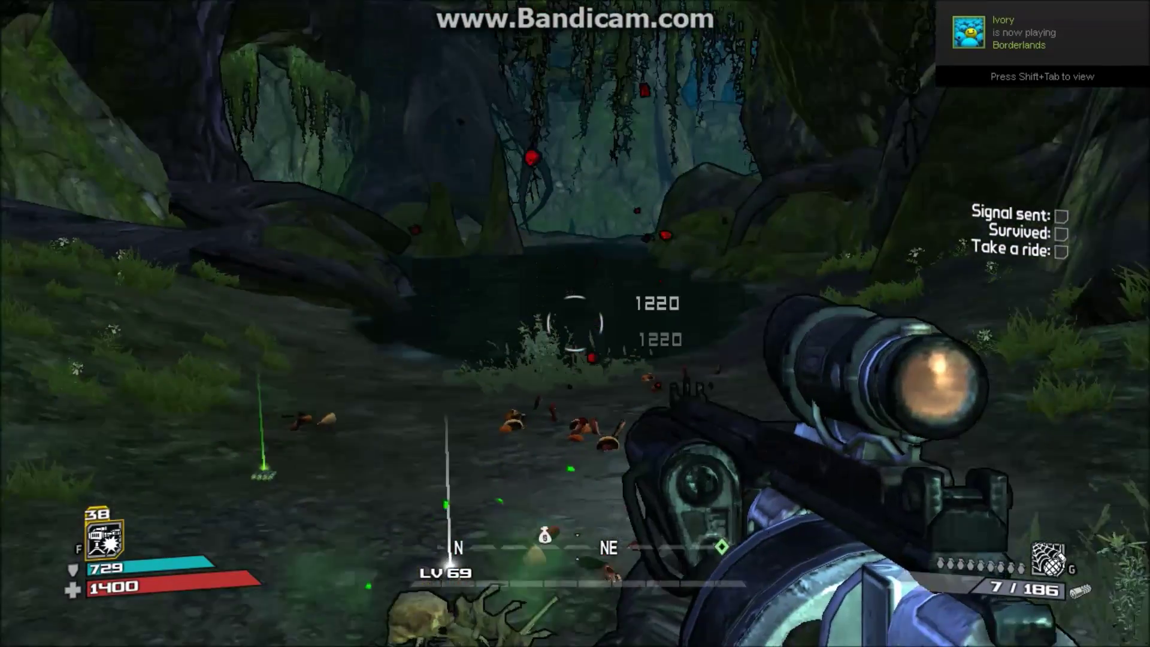
pyautogui.scroll(-1, 575, 324)
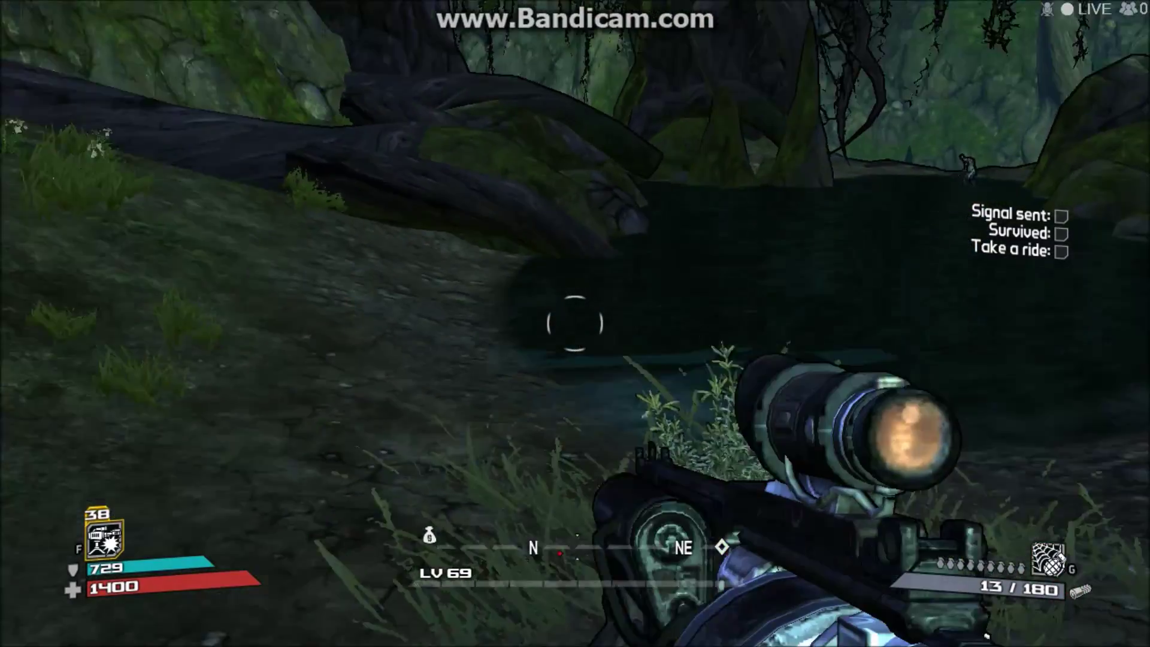
# Fire a scoped shot at the Defiler standing at the far side of the pool
pyautogui.rightClick(575, 324)
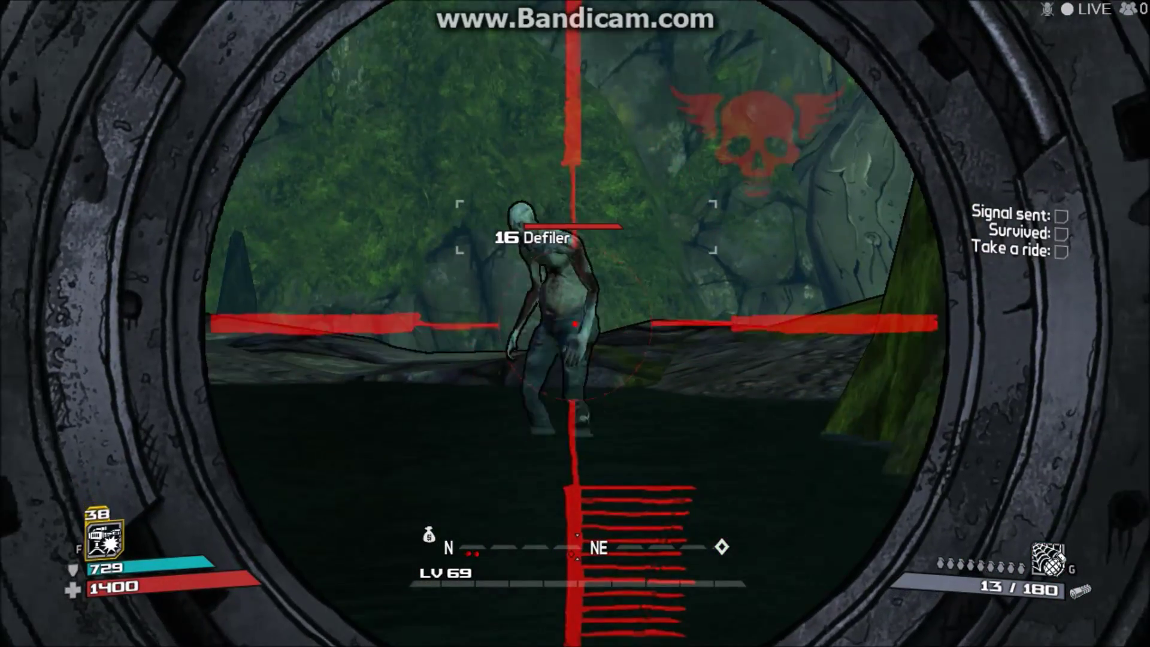
pyautogui.click(575, 323)
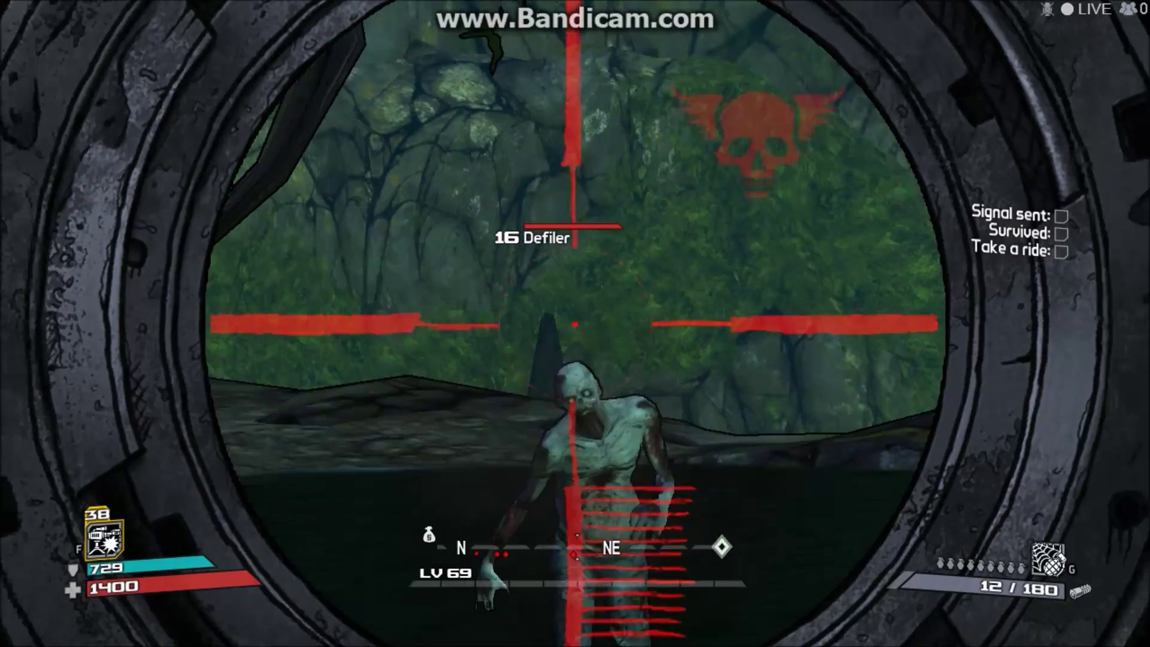
pyautogui.rightClick(575, 324)
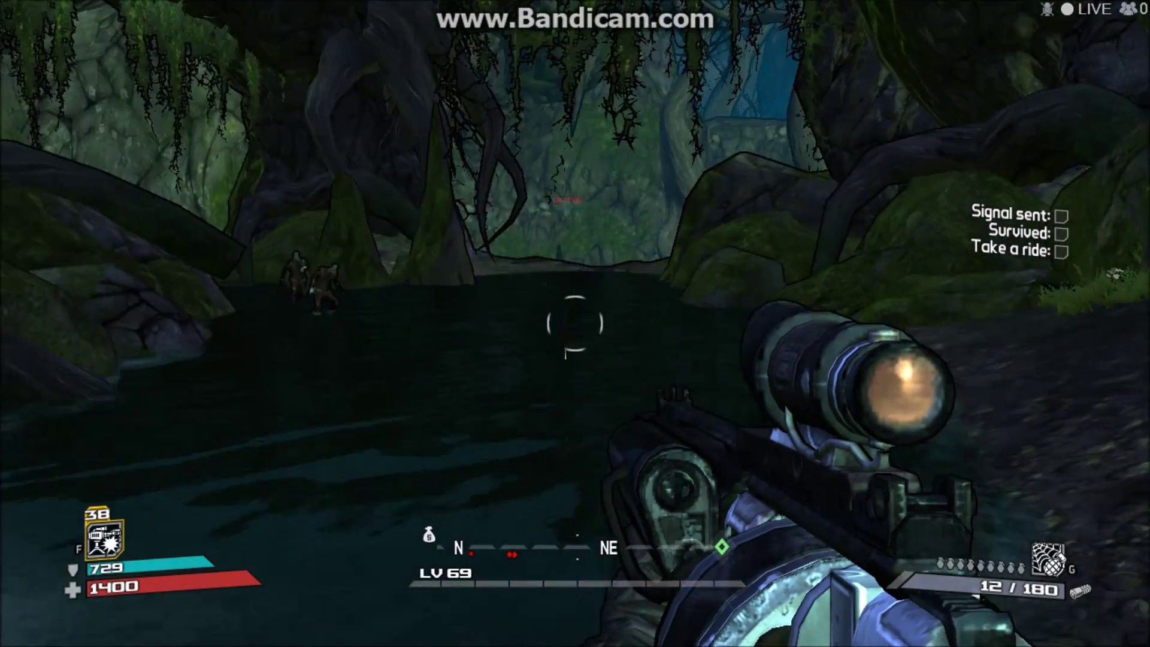
# Shoot through the scope at the pair of zombies wading across the pool, and briefly pause and resume the game
pyautogui.rightClick(575, 323)
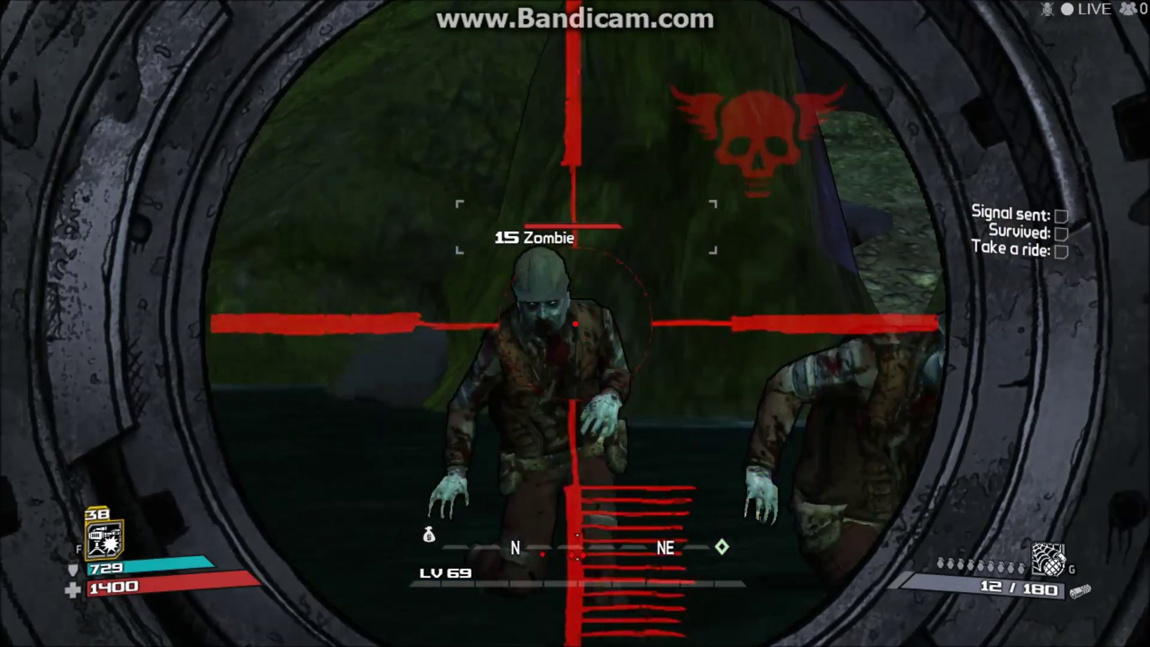
pyautogui.rightClick(575, 324)
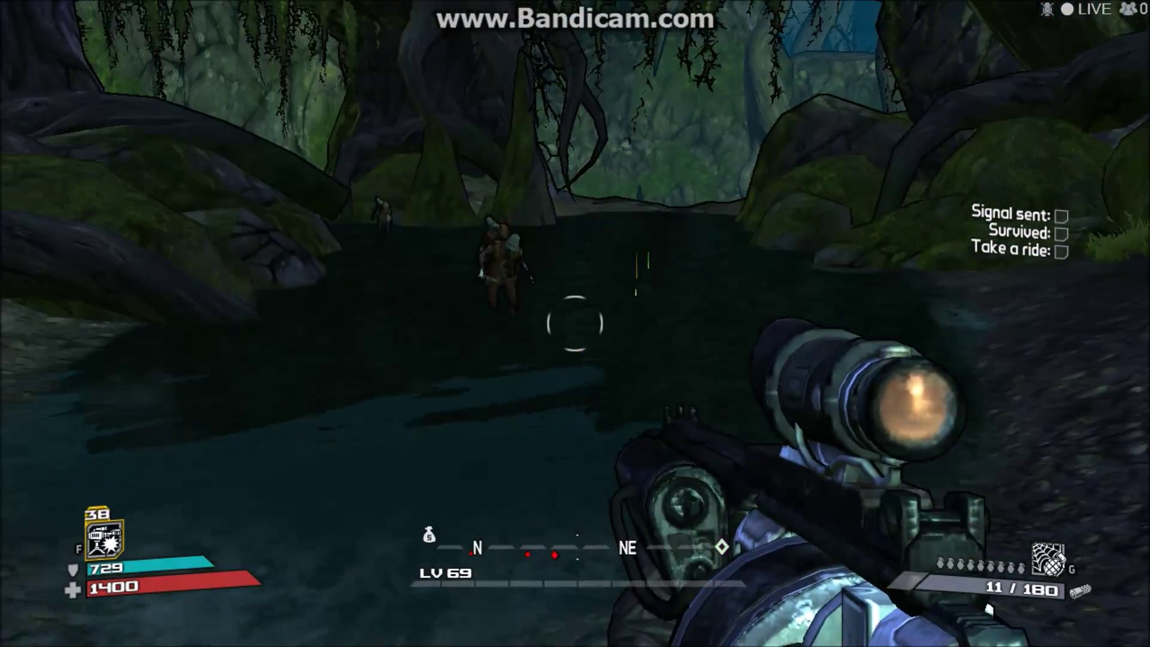
pyautogui.rightClick(575, 323)
pyautogui.click(575, 324)
pyautogui.rightClick(575, 323)
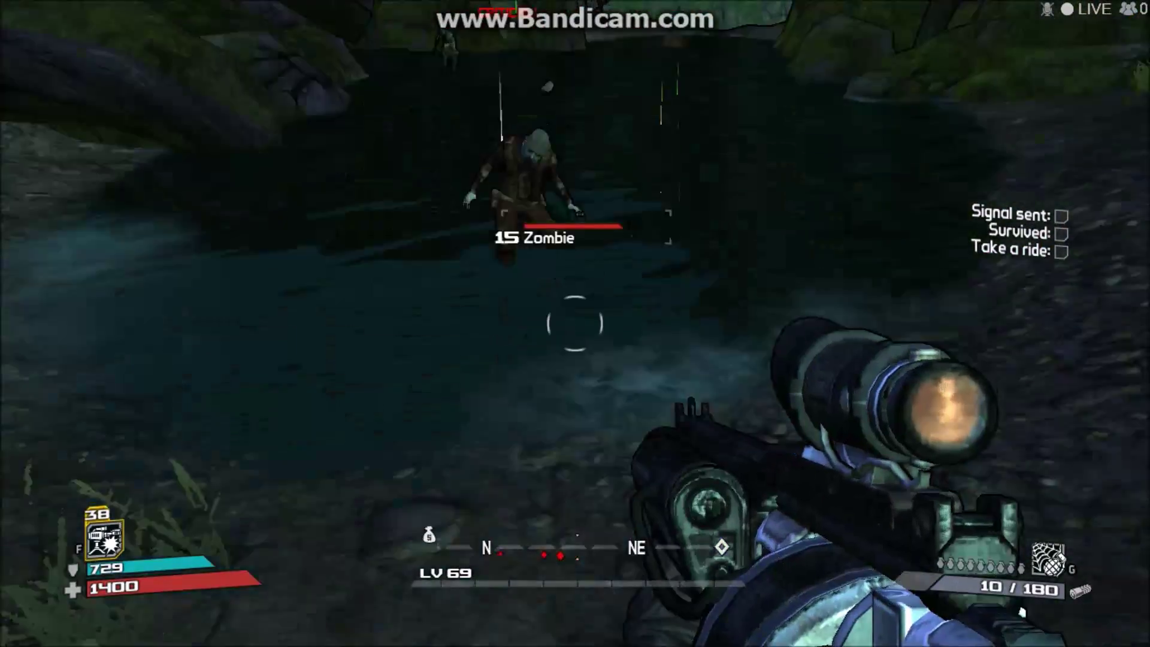
pyautogui.press('Escape')
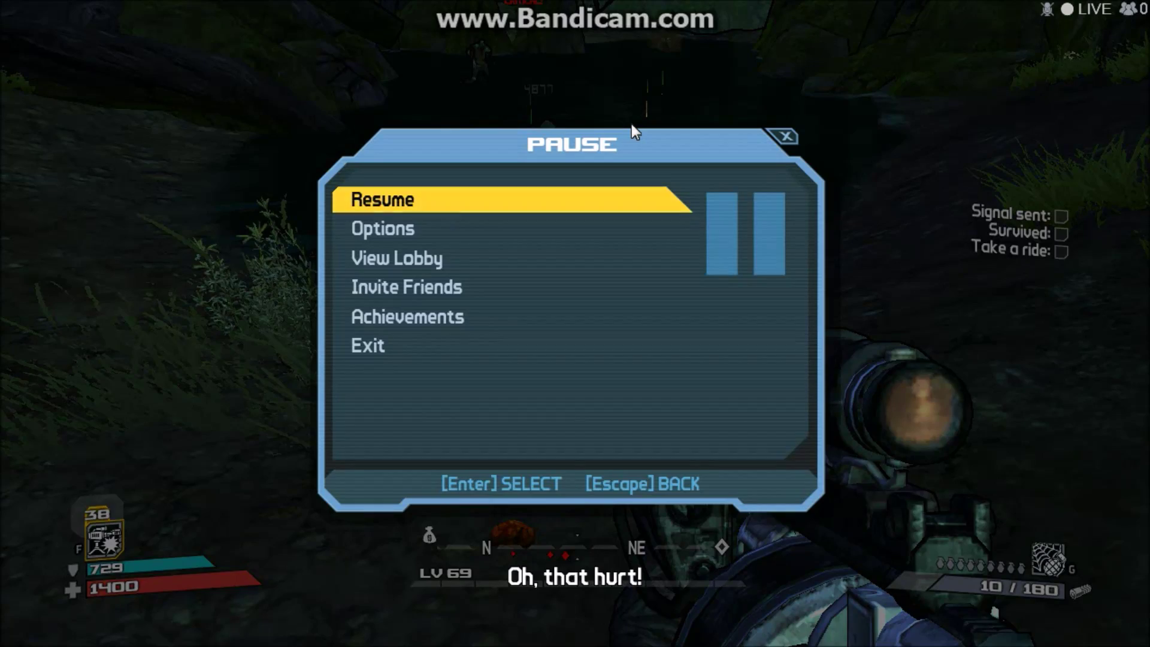
pyautogui.press('Escape')
# Shoot the approaching zombie at close range and the remaining zombies further out in the water with scoped shots
pyautogui.rightClick(574, 323)
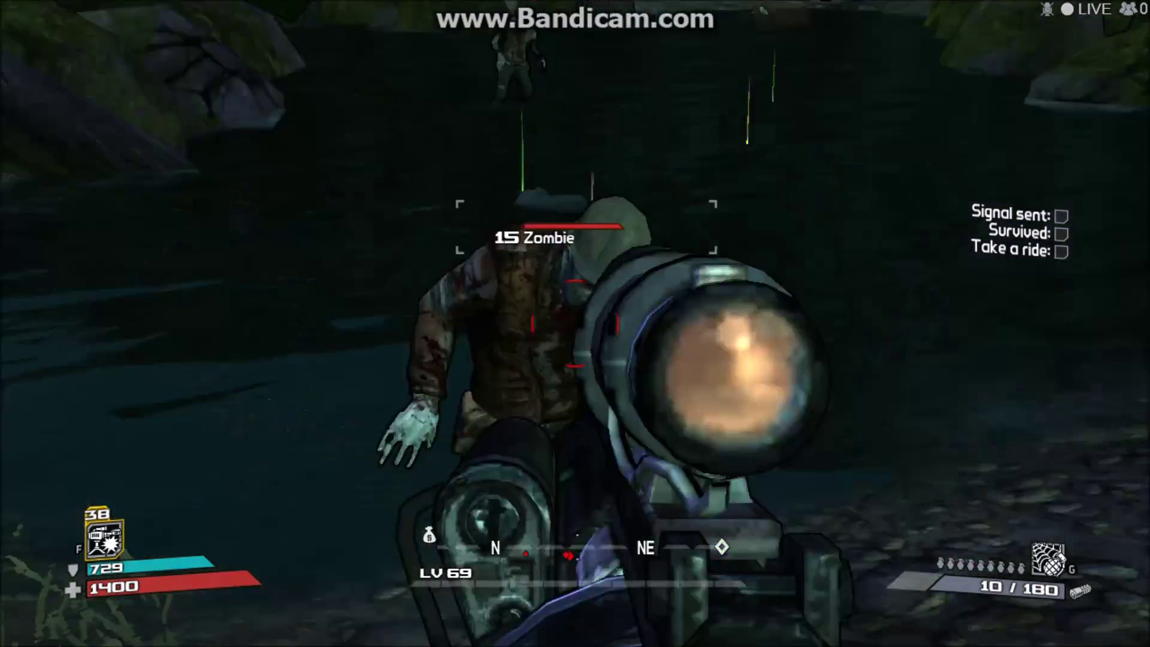
pyautogui.click(574, 323)
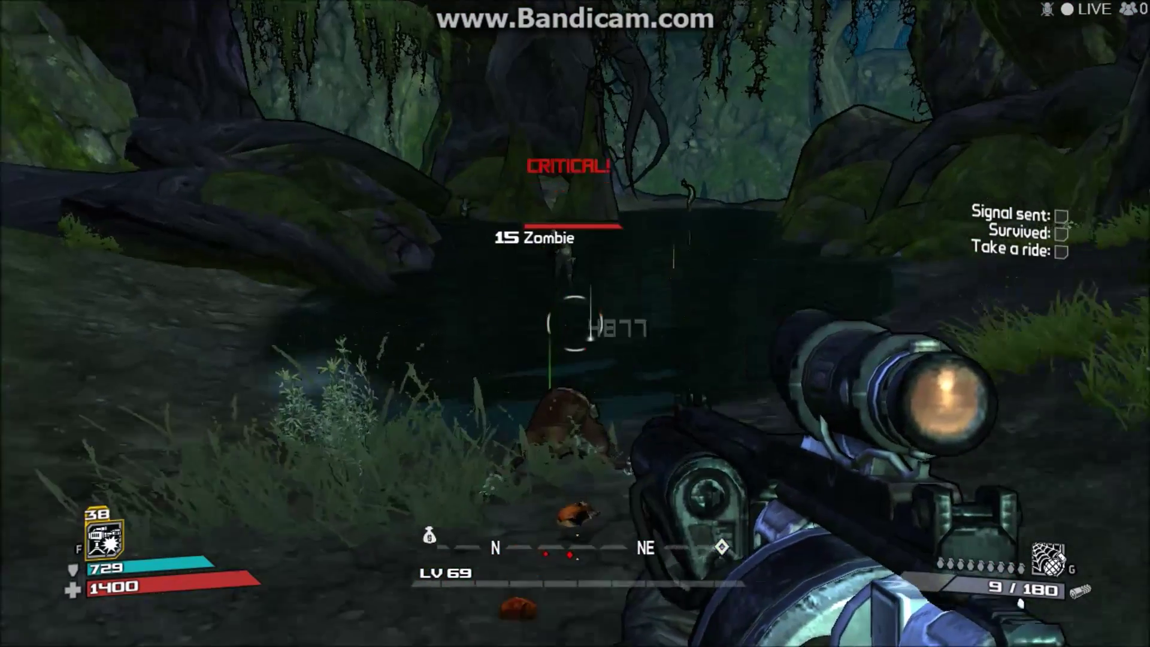
pyautogui.rightClick(575, 323)
pyautogui.click(575, 324)
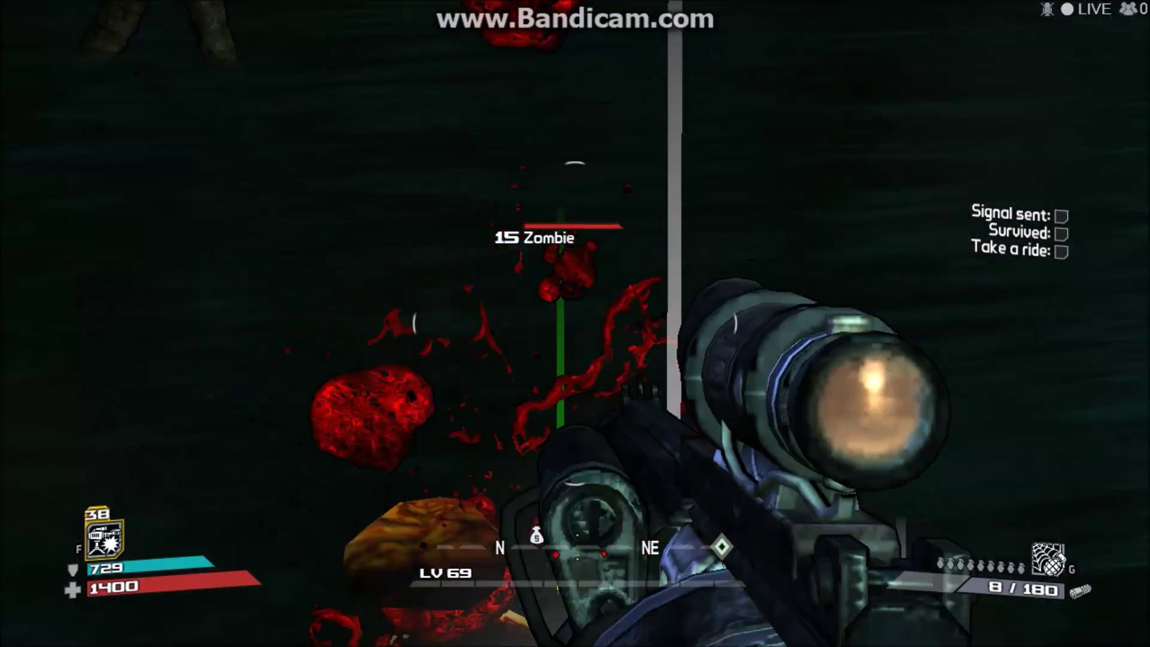
pyautogui.rightClick(575, 323)
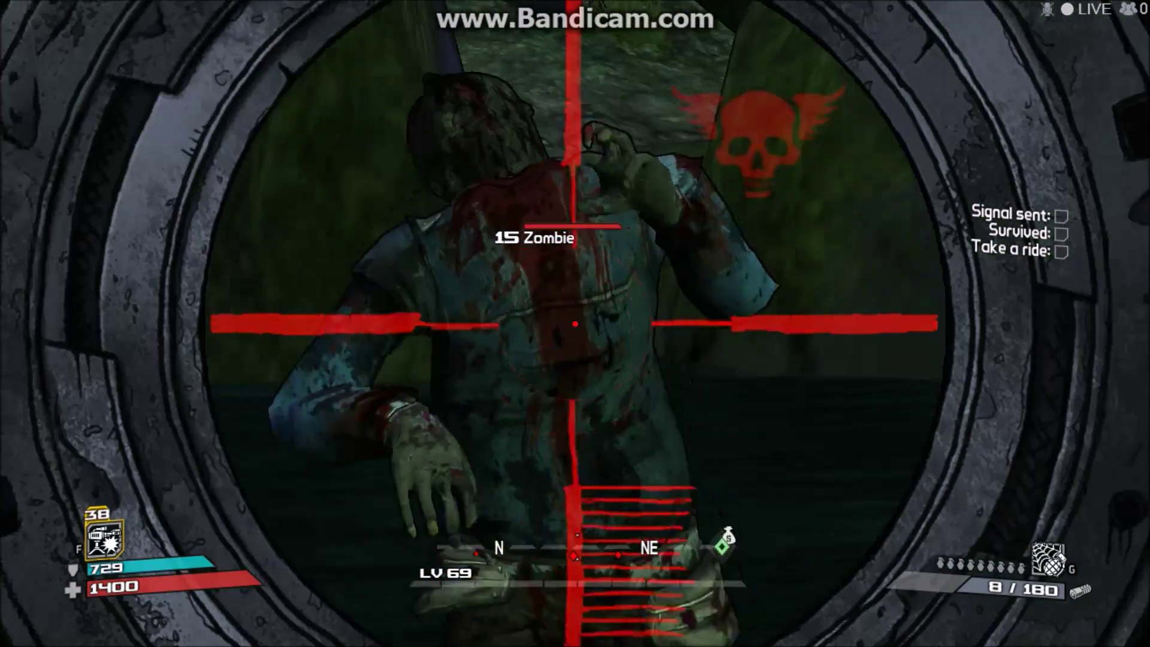
pyautogui.click(575, 323)
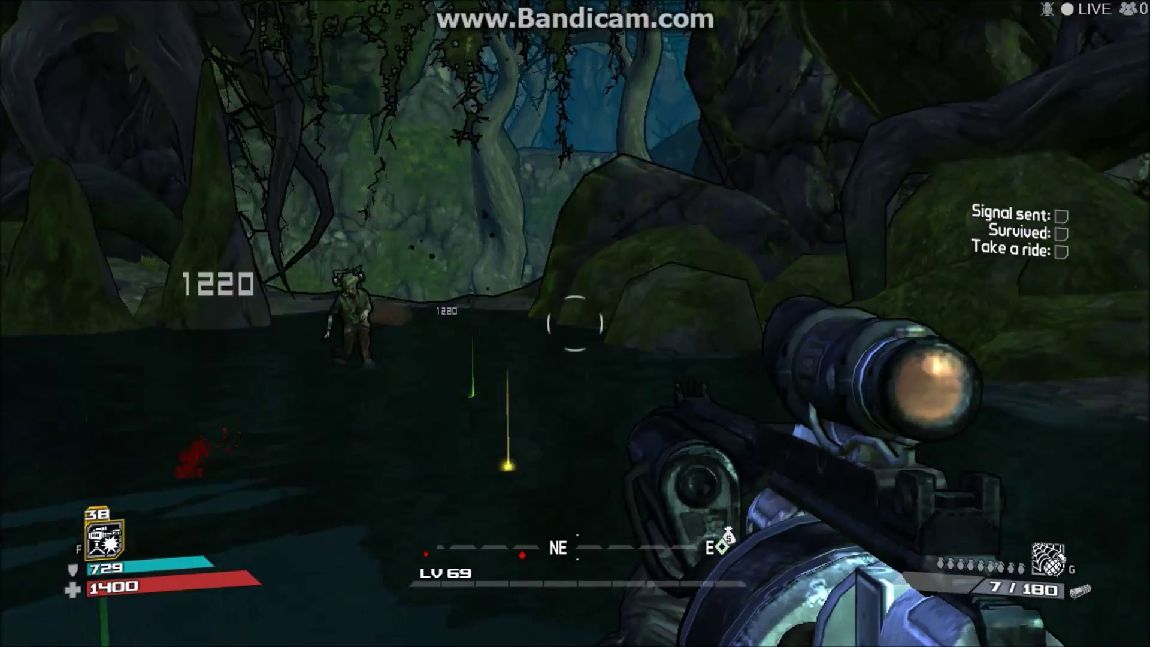
pyautogui.rightClick(575, 323)
pyautogui.click(574, 324)
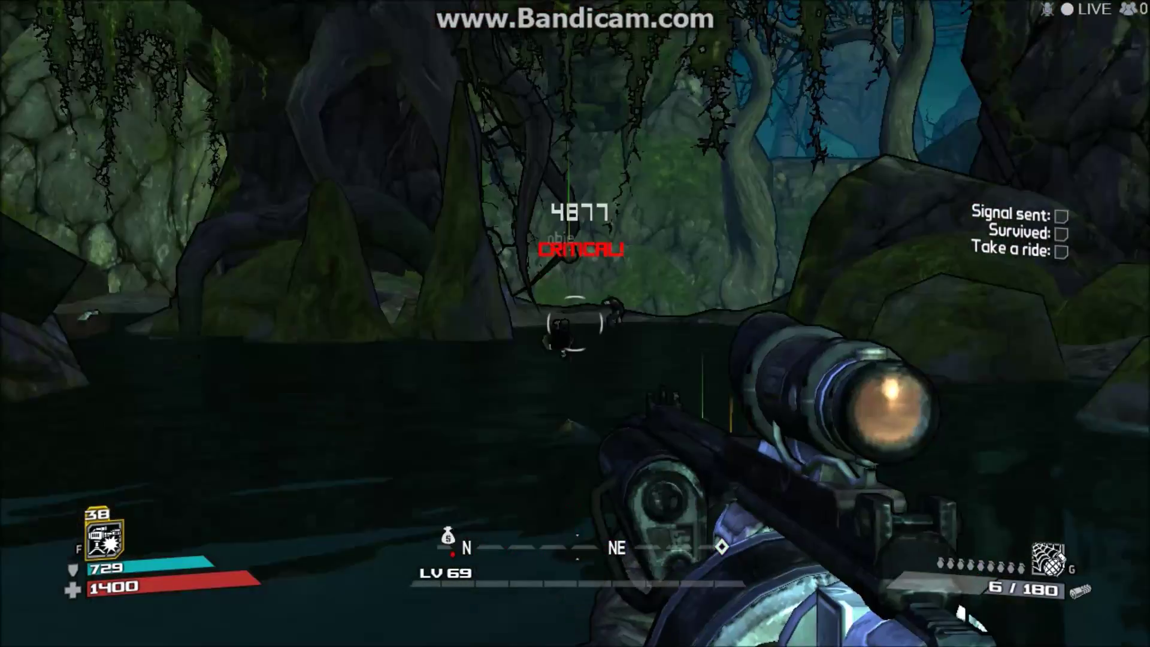
# Wade into the pool past the dropped loot, shoot the attacking zombie and Defiler, and reload the weapon
pyautogui.press('w')
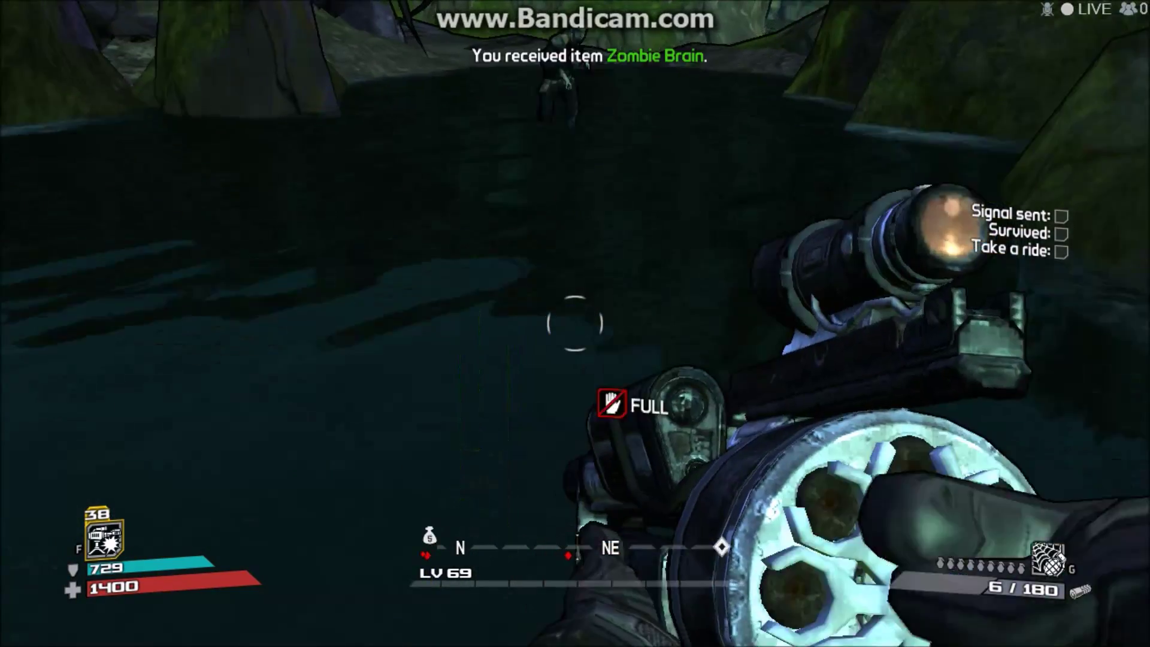
pyautogui.click(574, 323)
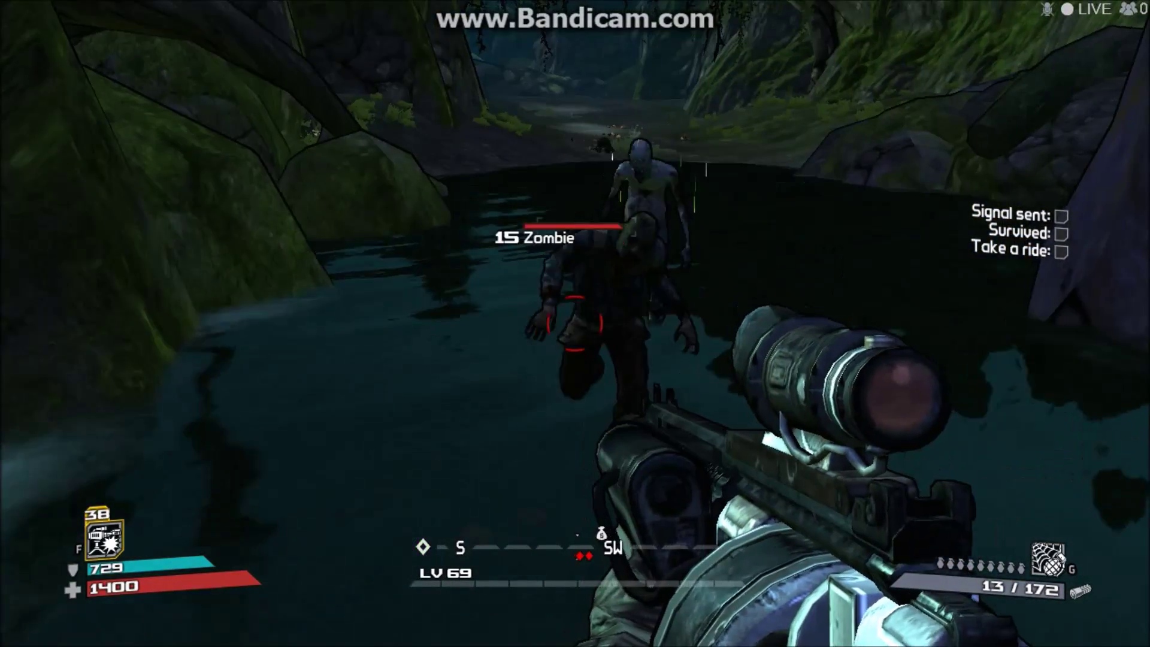
pyautogui.click(575, 323)
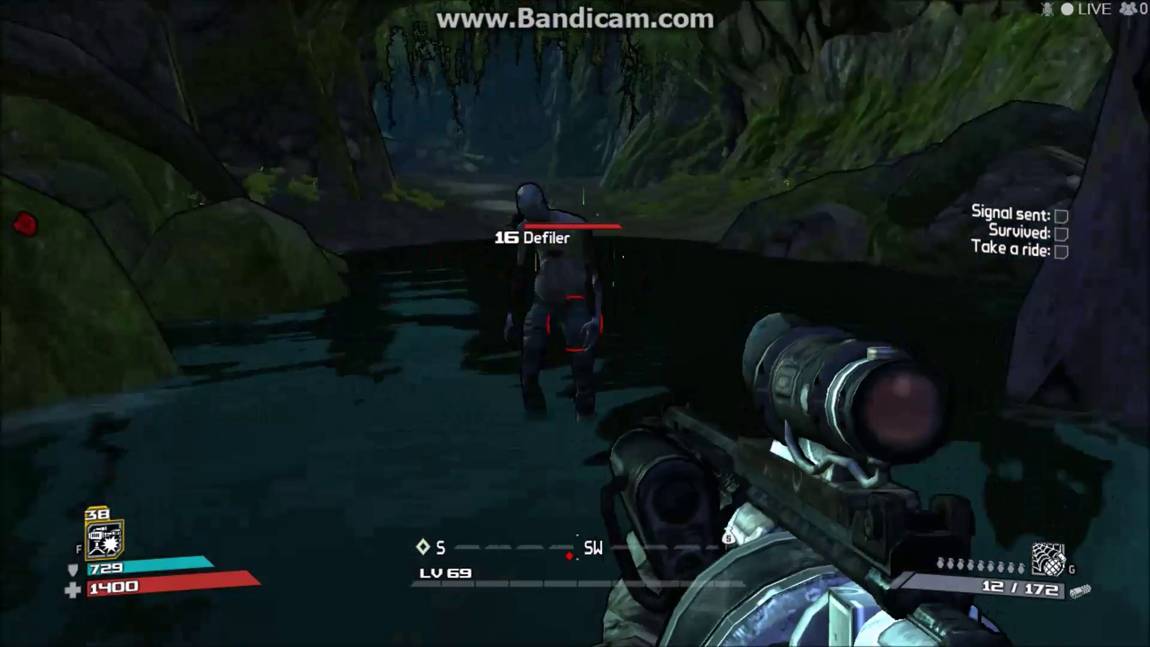
pyautogui.rightClick(575, 323)
pyautogui.click(575, 324)
pyautogui.rightClick(575, 324)
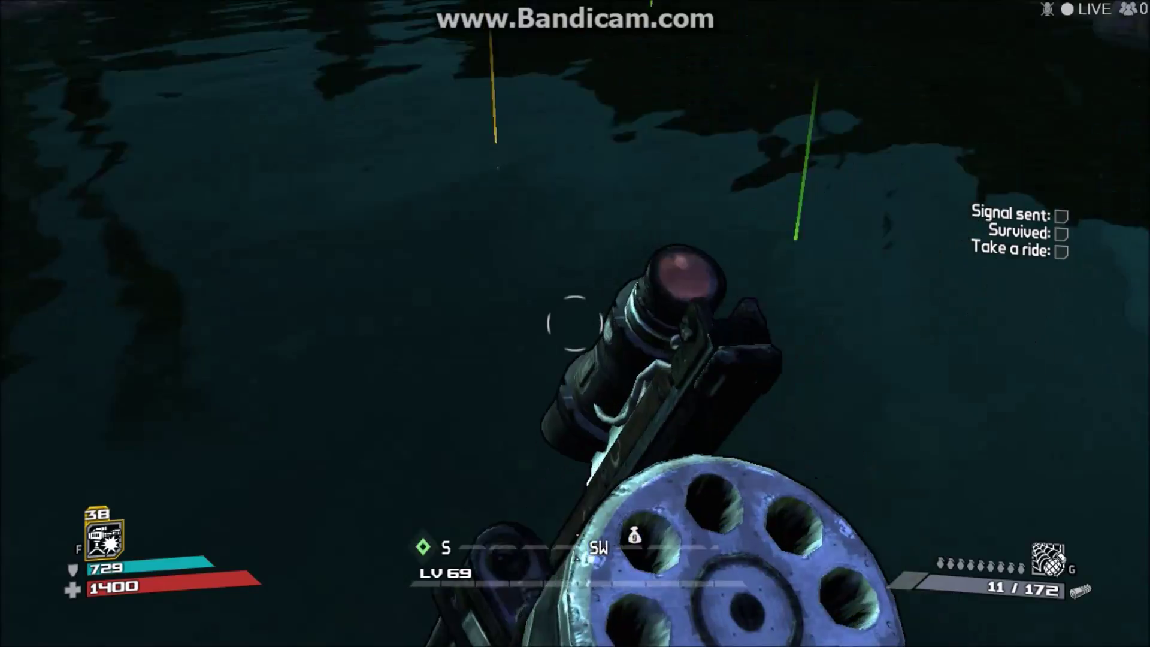
pyautogui.press('r')
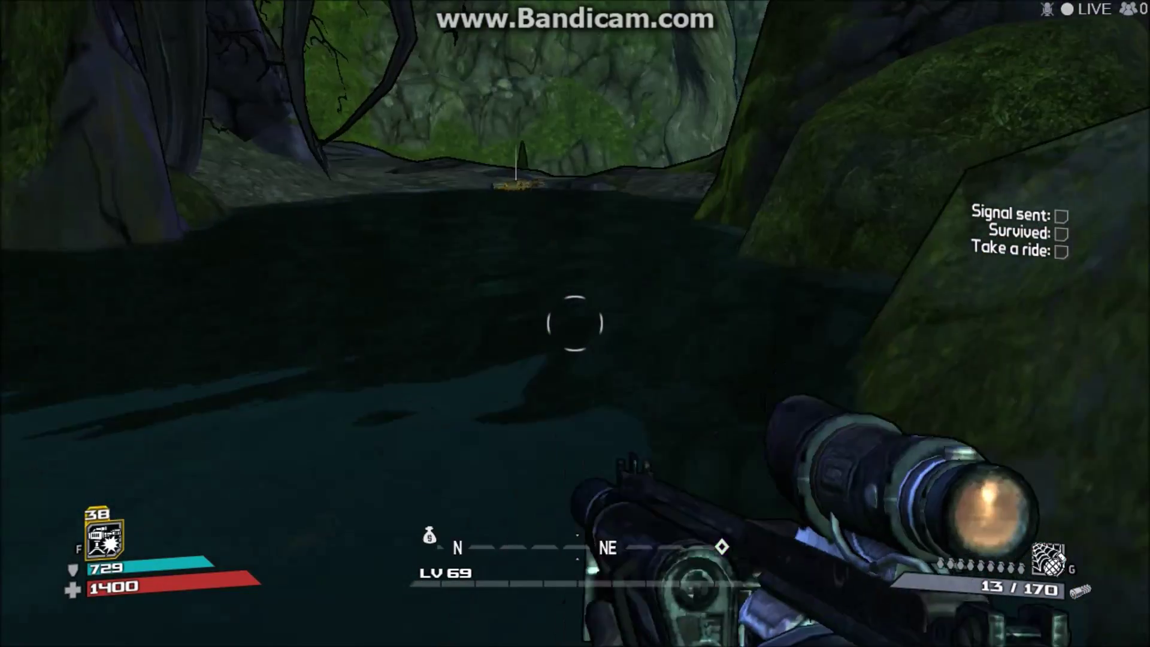
# Cross the pool and follow the rocks and wooden plank walkway to explore the water on the other side
pyautogui.press('w')
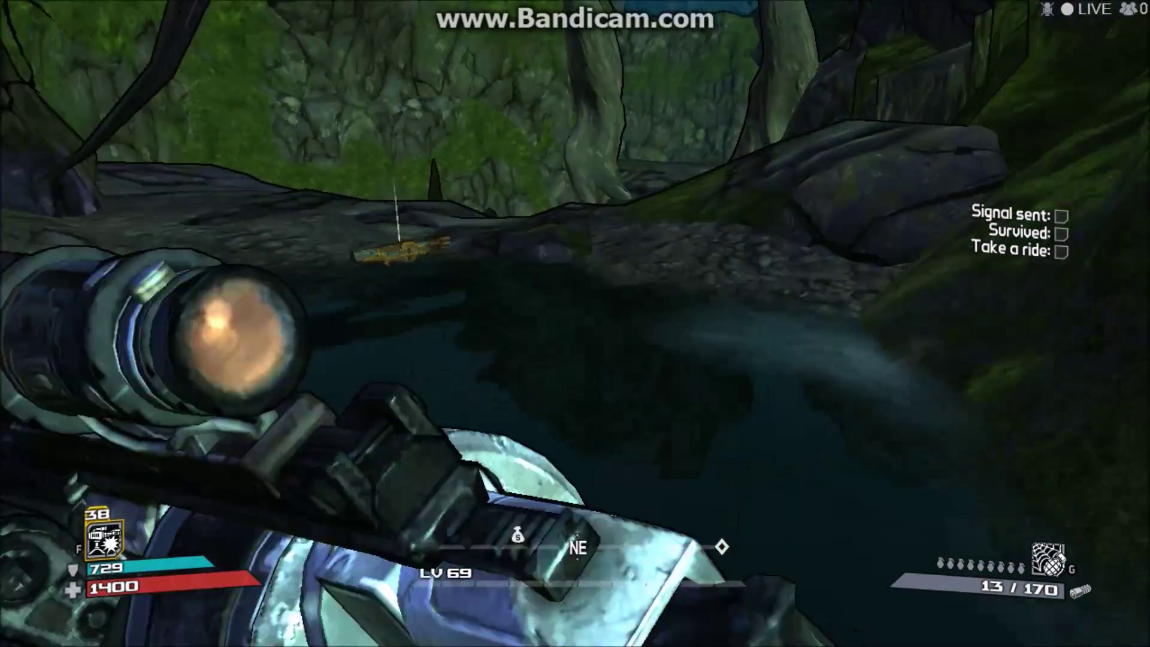
pyautogui.press('w')
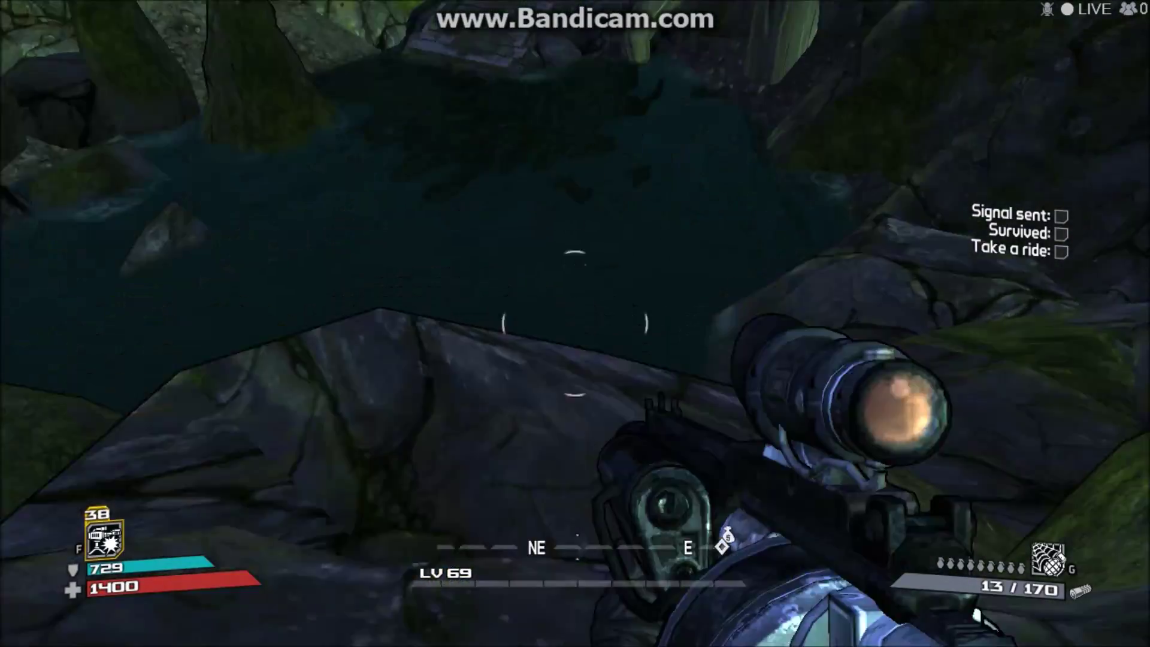
pyautogui.press('w')
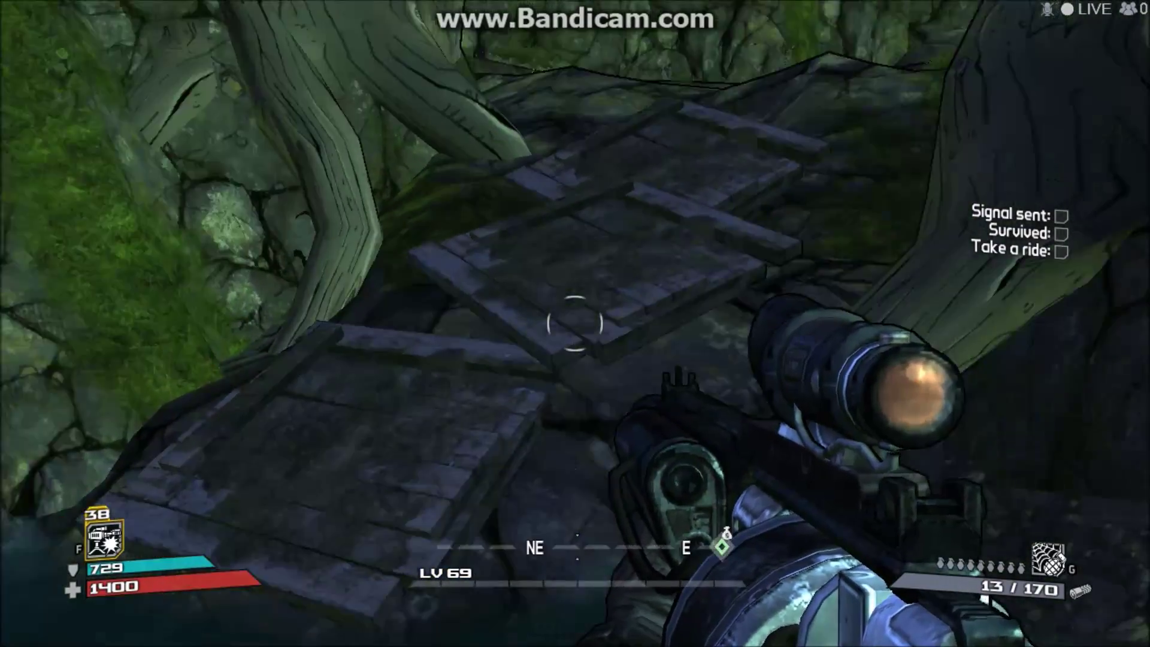
pyautogui.press('w')
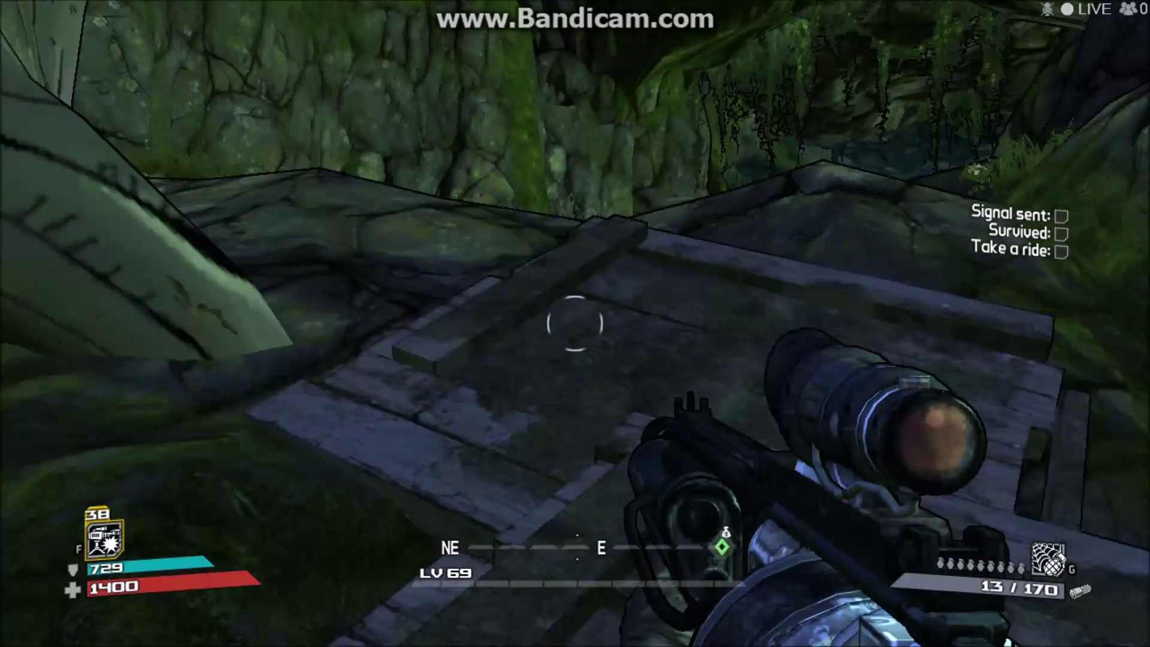
pyautogui.press('w')
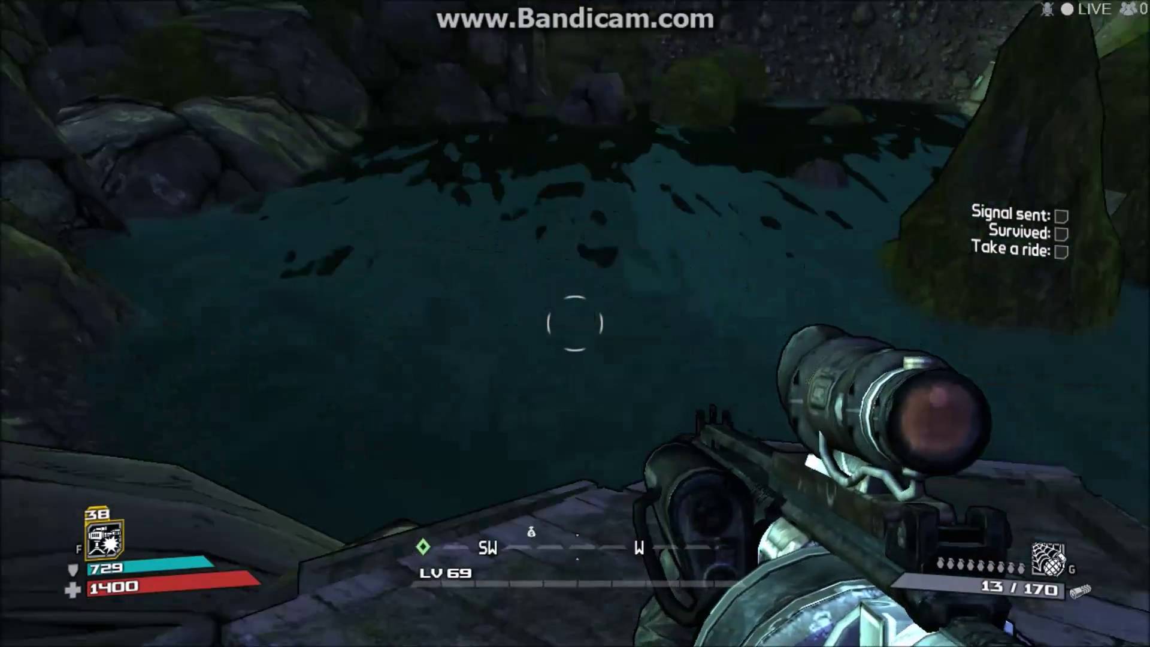
pyautogui.press('w')
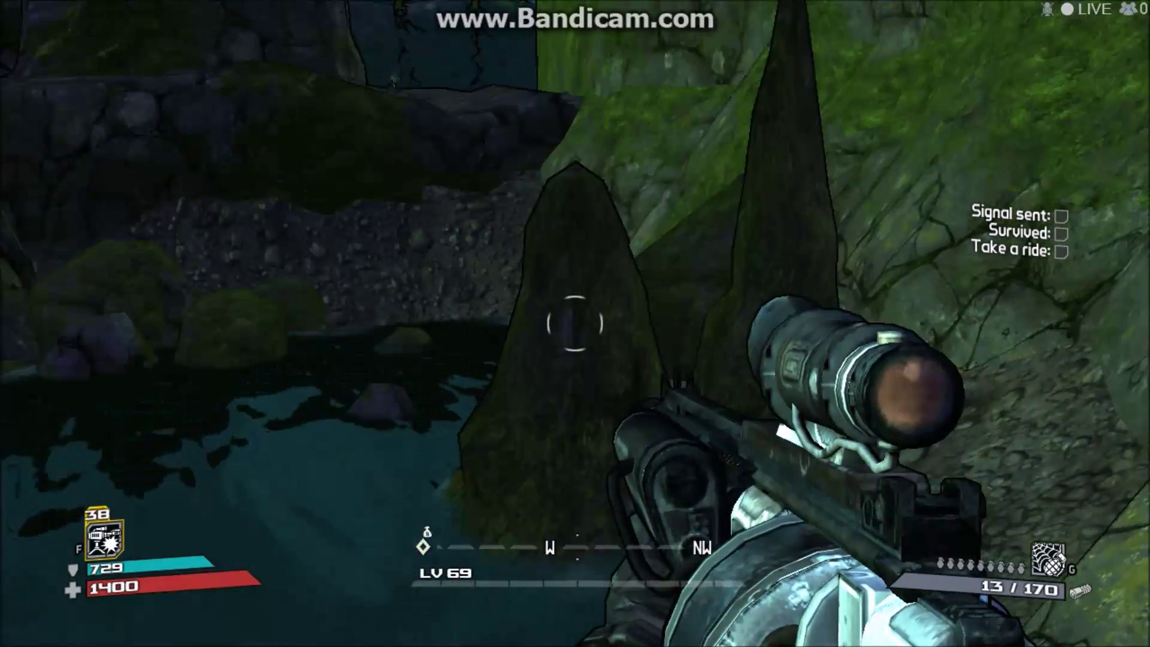
pyautogui.press('w')
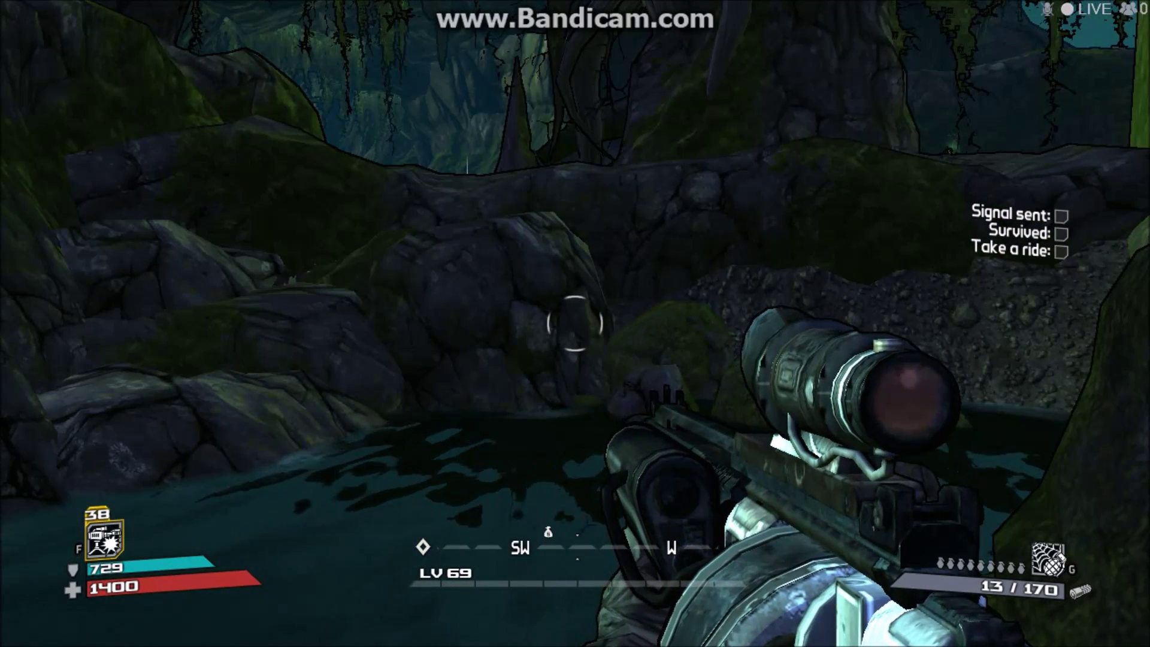